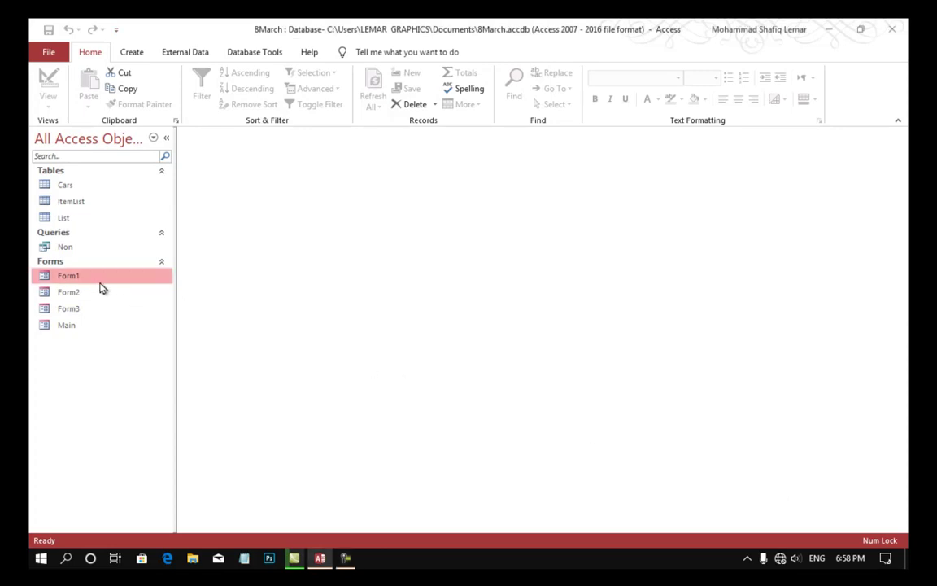
- Open Form1 in Design View and select the form's Width property in the Property Sheet
right_click(100, 278)
left_click(152, 322)
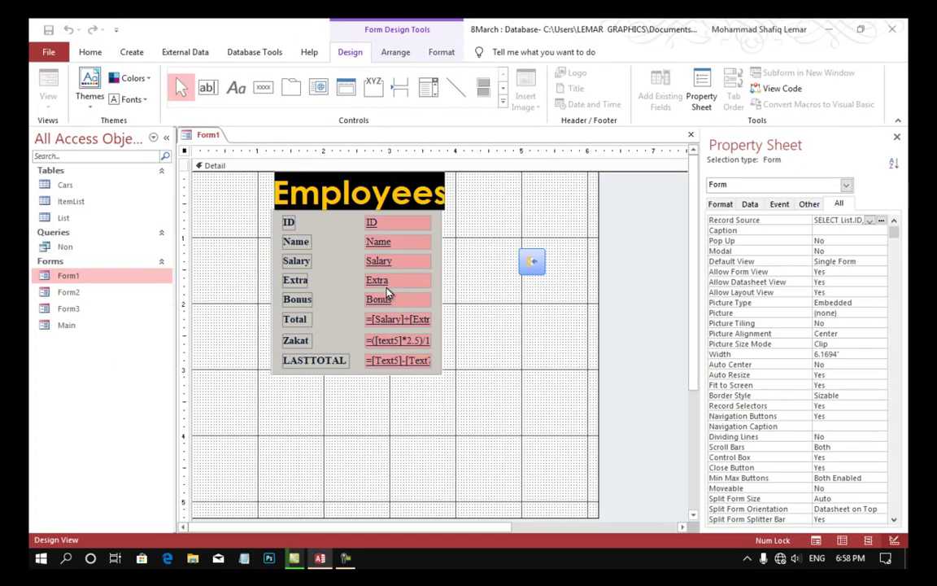
left_click(747, 357)
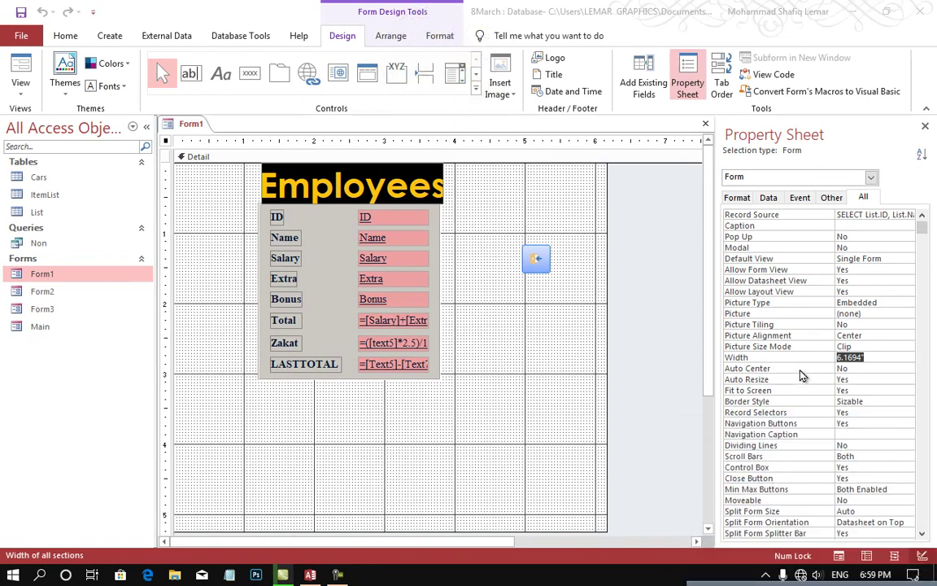
- Set Form1's Pop Up property to Yes and Modal to No
left_click(795, 239)
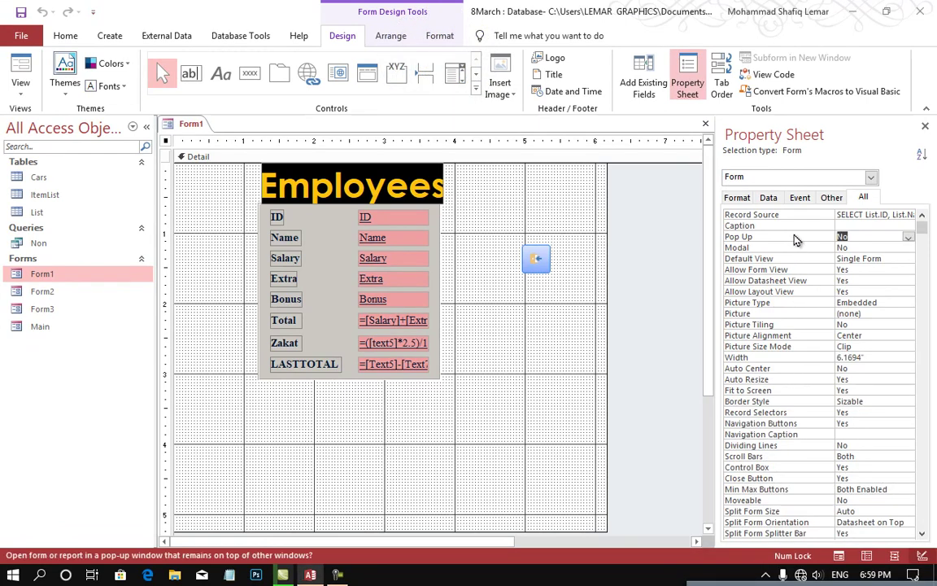
double_click(796, 240)
double_click(801, 248)
left_click(802, 259)
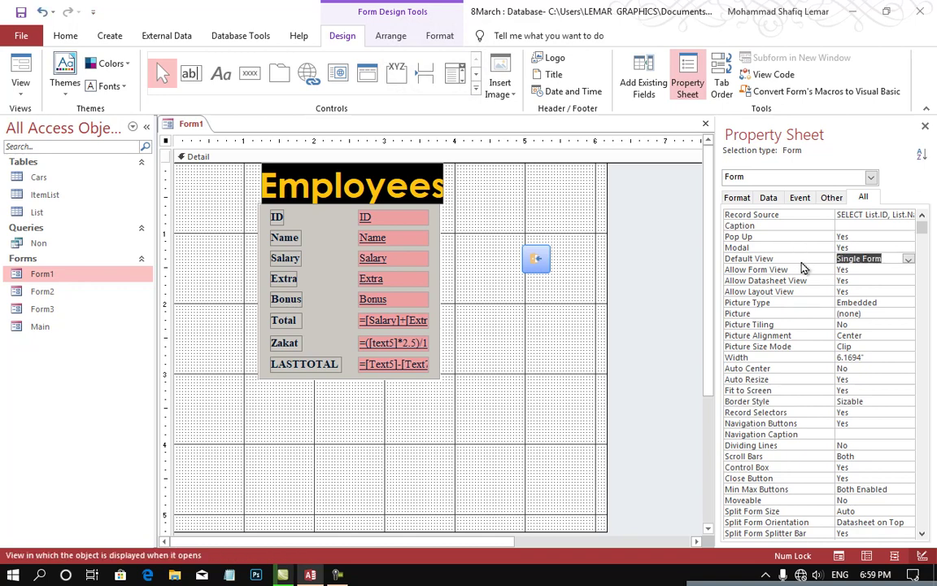
left_click(812, 249)
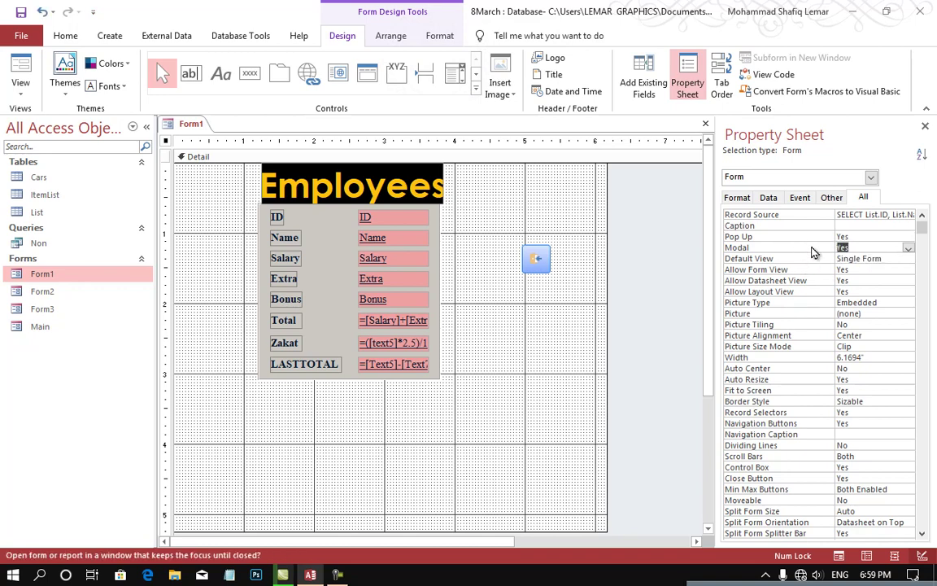
type("no")
left_click(814, 270)
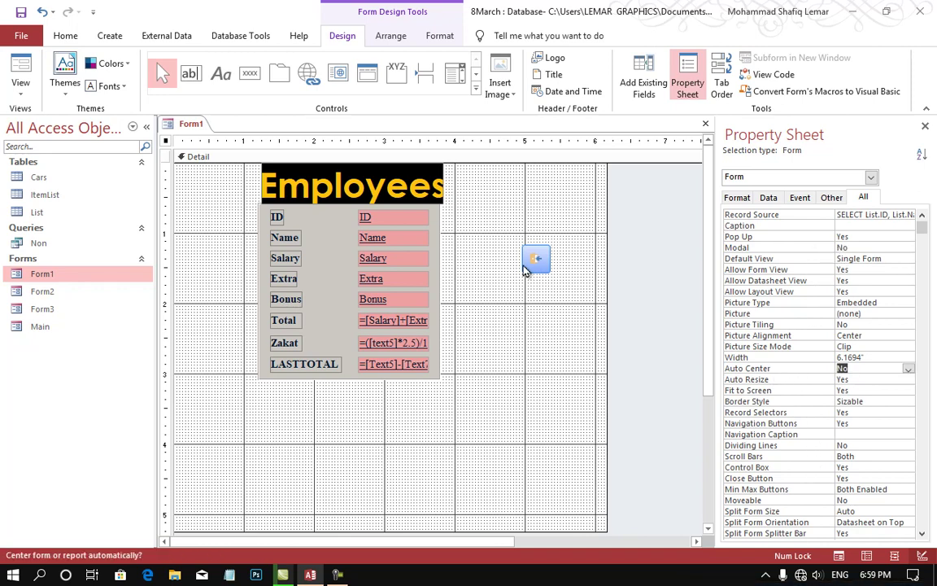
- Nudge the command button, test the pop-up in Form View, save, and reopen in Design View
left_click_drag(527, 260, 511, 279)
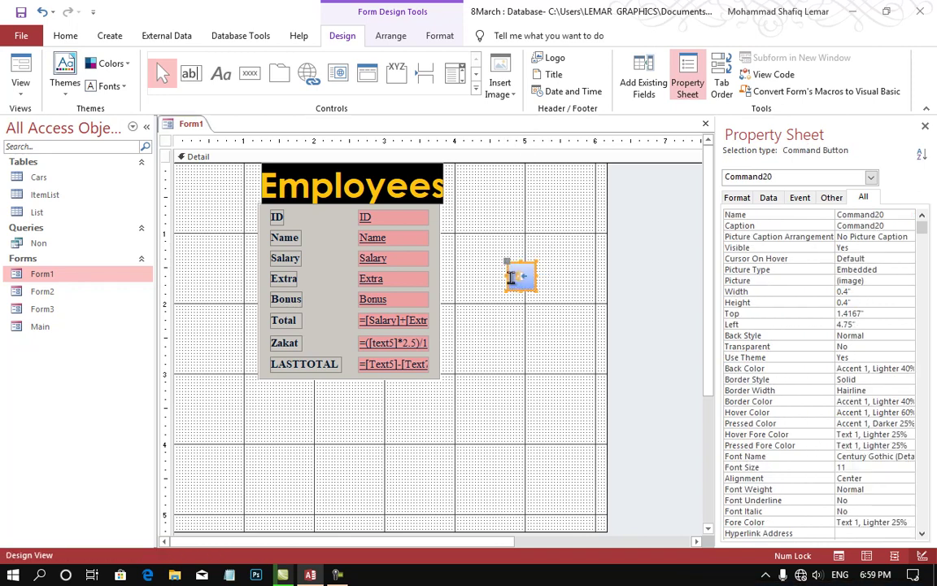
left_click(19, 75)
left_click_drag(349, 152, 631, 43)
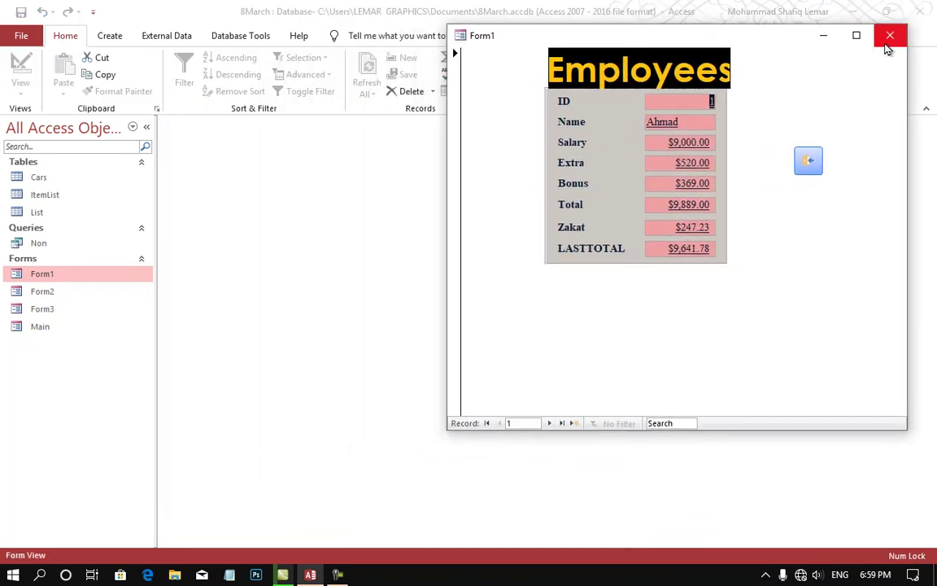
left_click(889, 36)
left_click(412, 330)
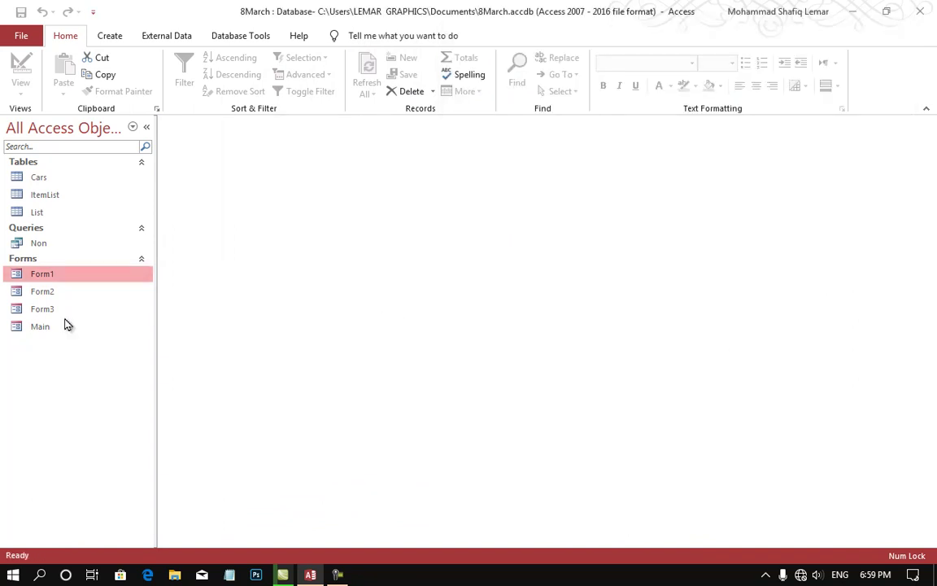
double_click(25, 275)
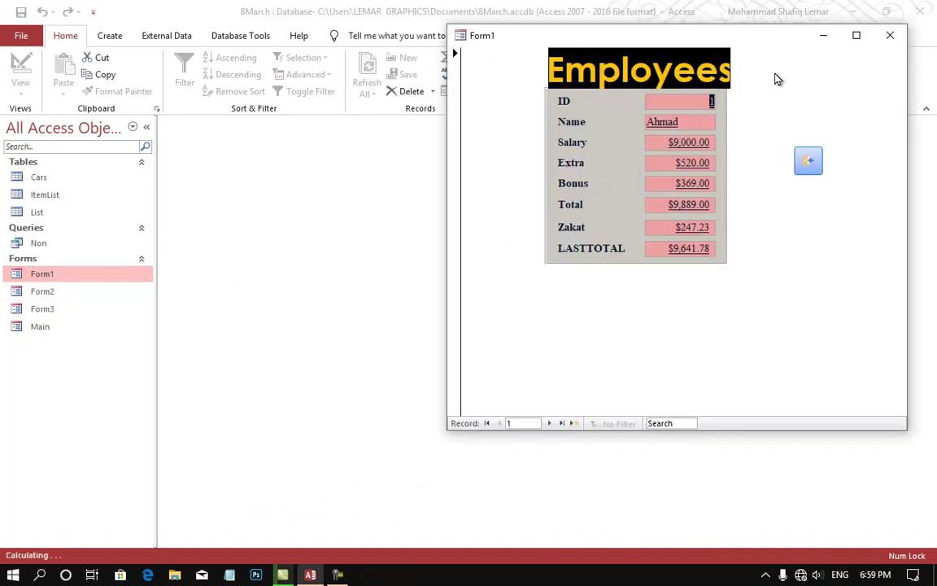
right_click(780, 87)
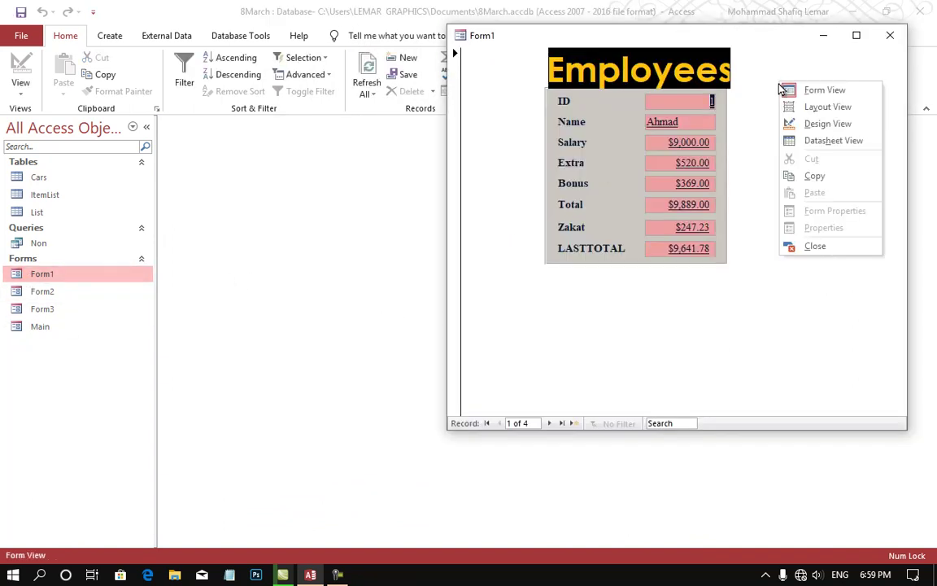
left_click(813, 123)
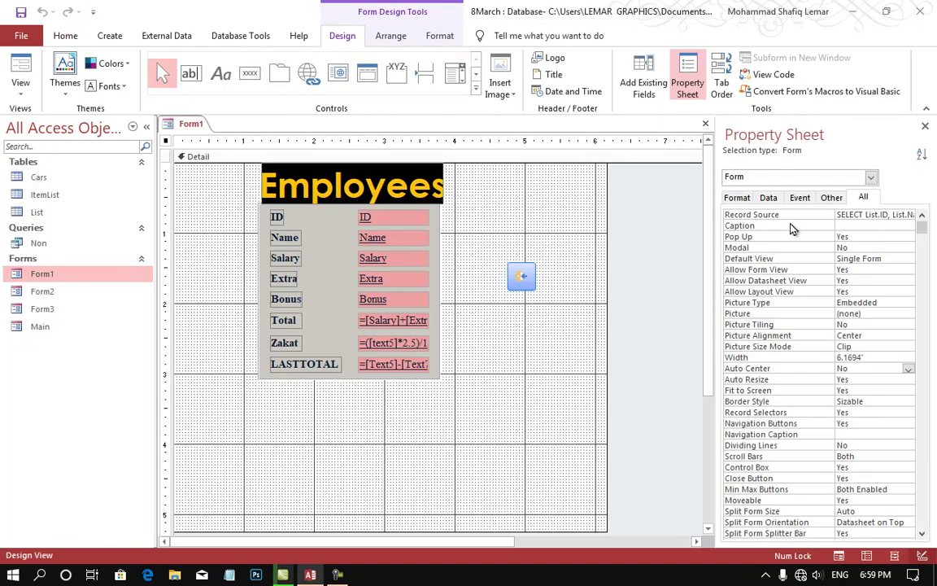
- Set Form1's Auto Center property to Yes
left_click(816, 378)
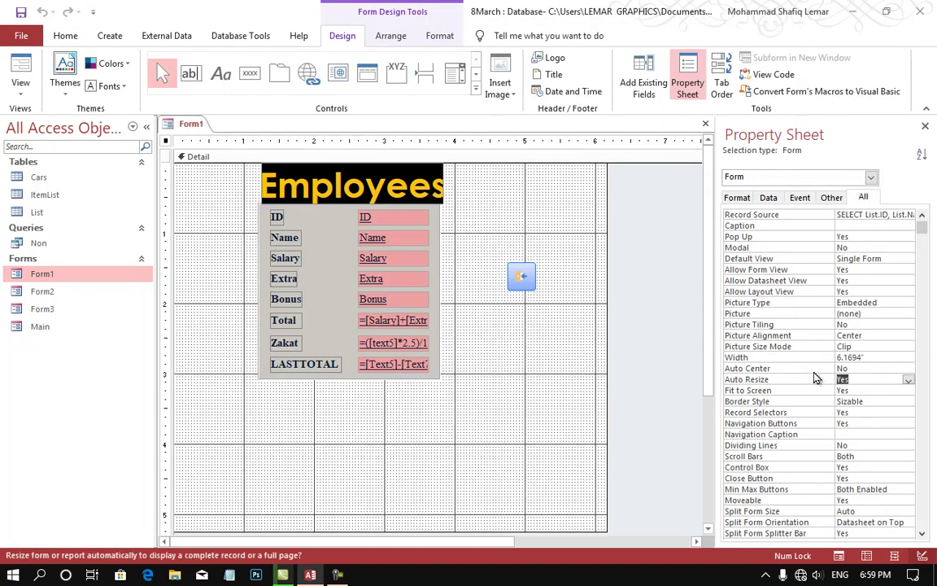
left_click(816, 369)
left_click(908, 369)
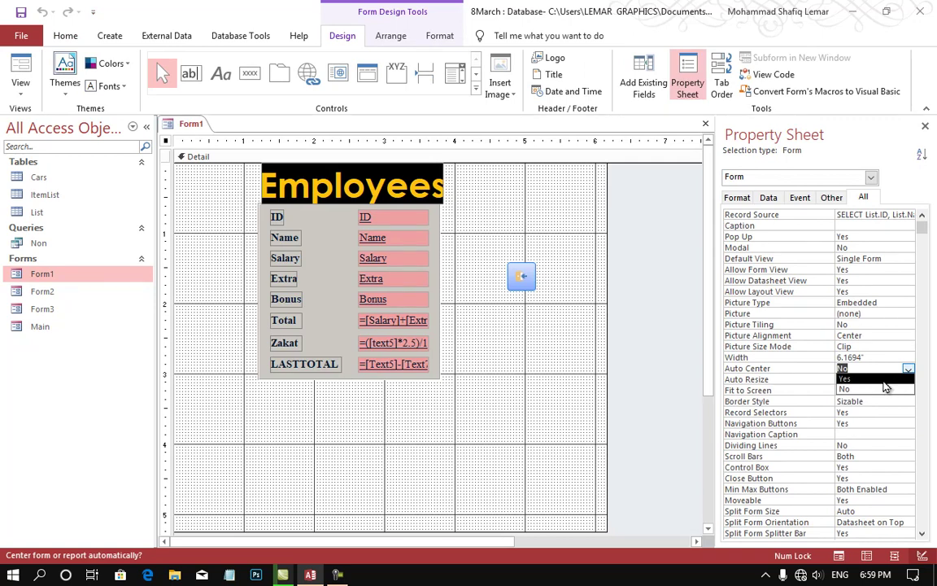
left_click(846, 378)
left_click(846, 379)
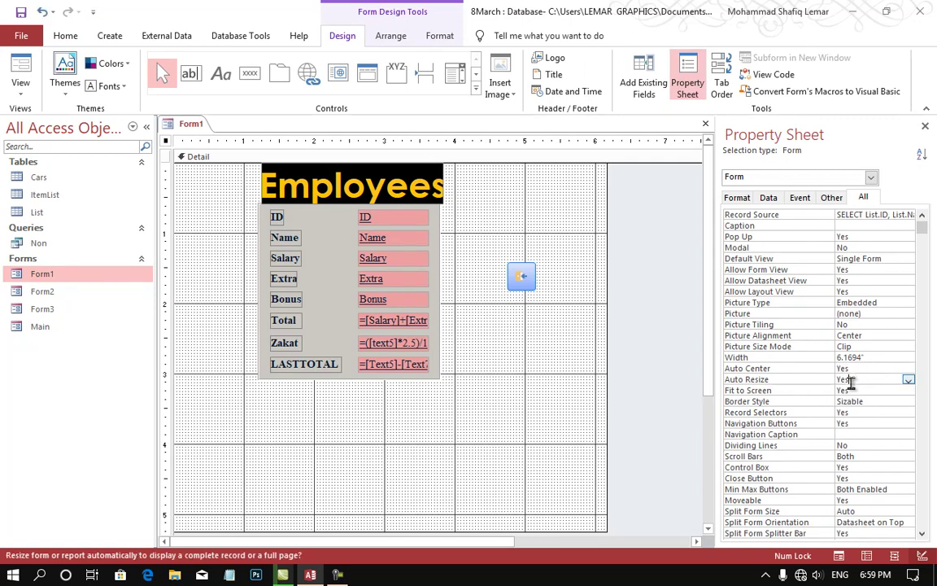
left_click(398, 324)
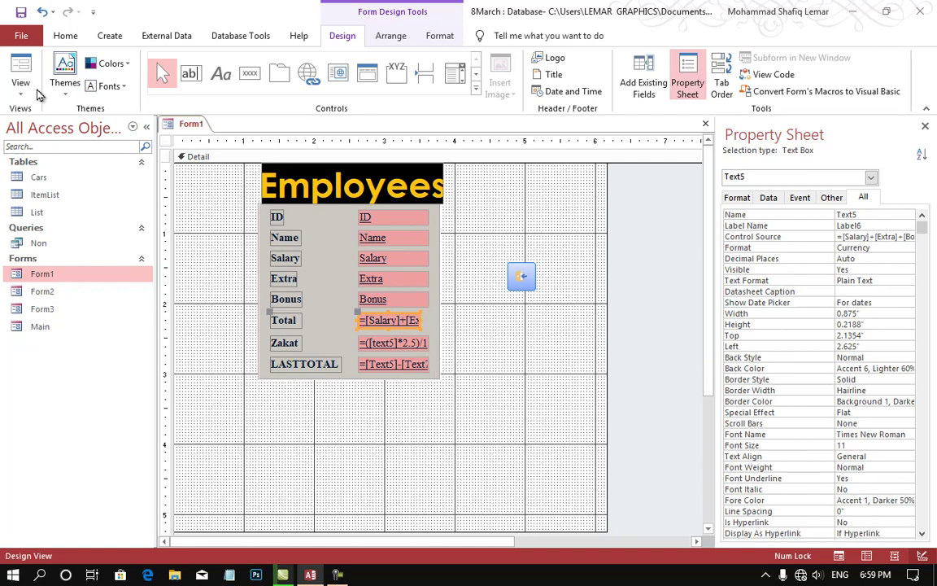
- Test the centred pop-up in Form View, save the design, and reopen Form1 in Design View
left_click(21, 69)
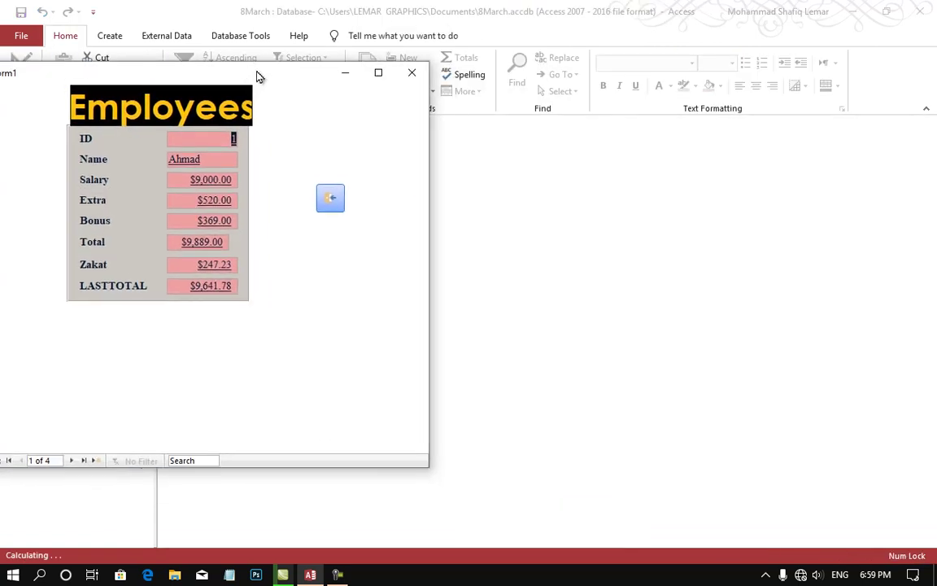
left_click_drag(455, 150, 237, 56)
left_click(388, 50)
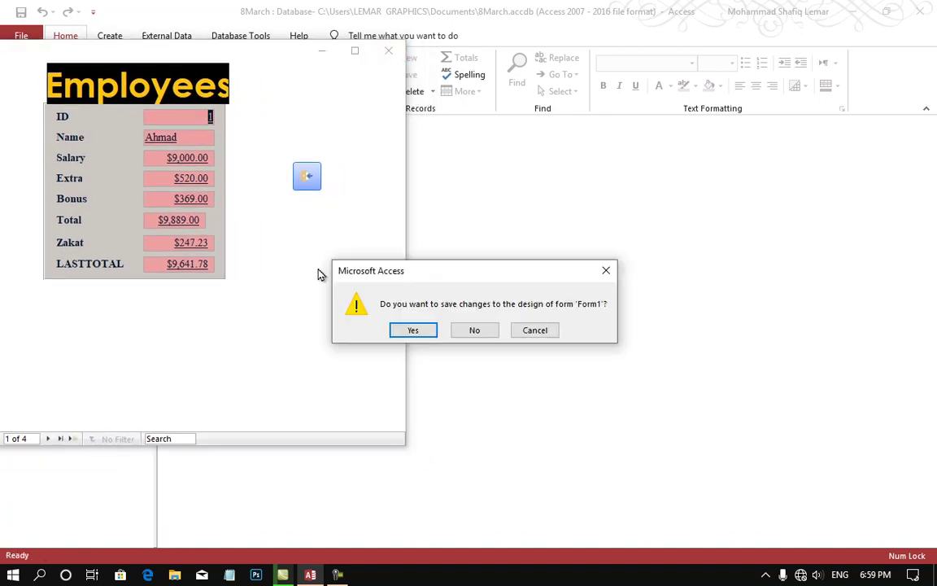
left_click(413, 330)
double_click(21, 275)
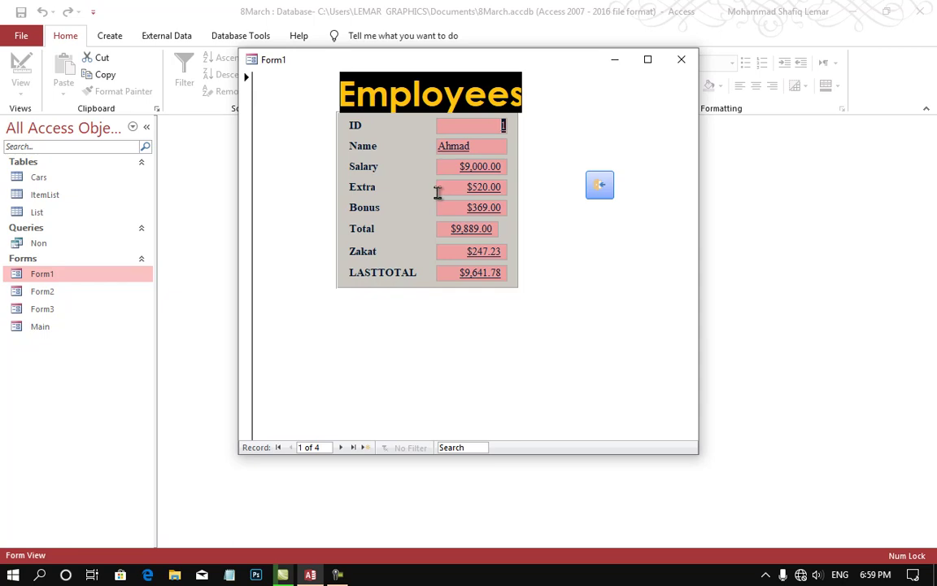
right_click(538, 273)
left_click(566, 313)
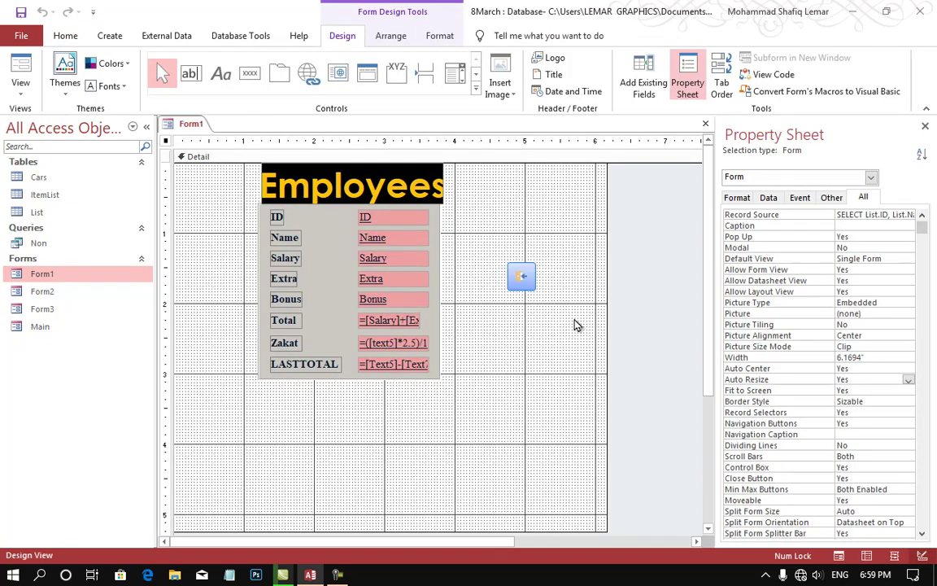
- Recheck Auto Center and Auto Resize, narrow the previewed window, save, and reopen in Design View
left_click(776, 369)
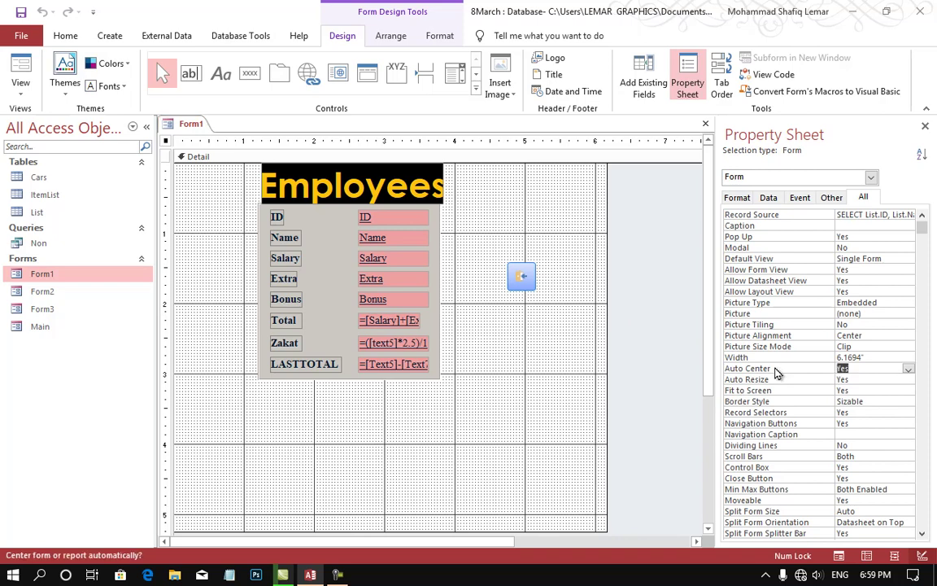
left_click(764, 379)
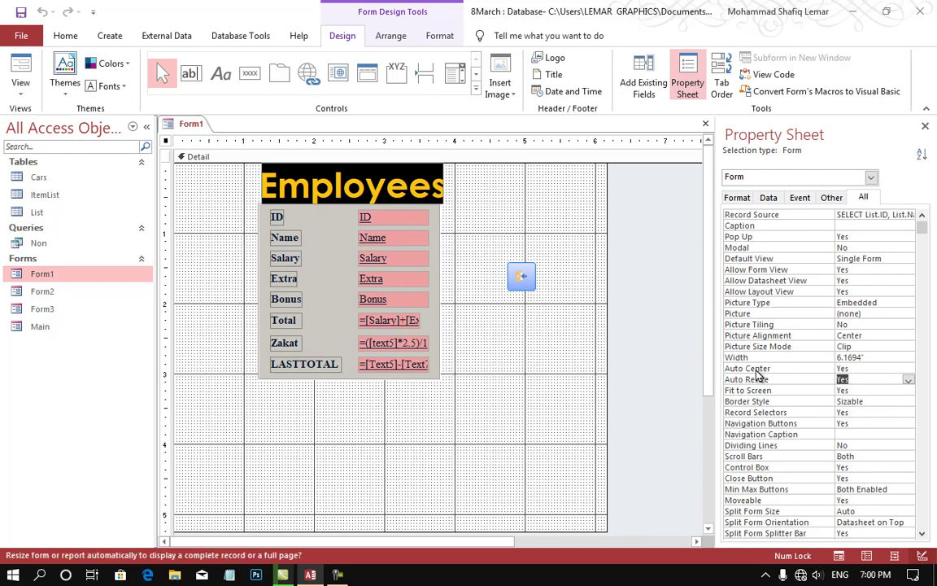
left_click(513, 275)
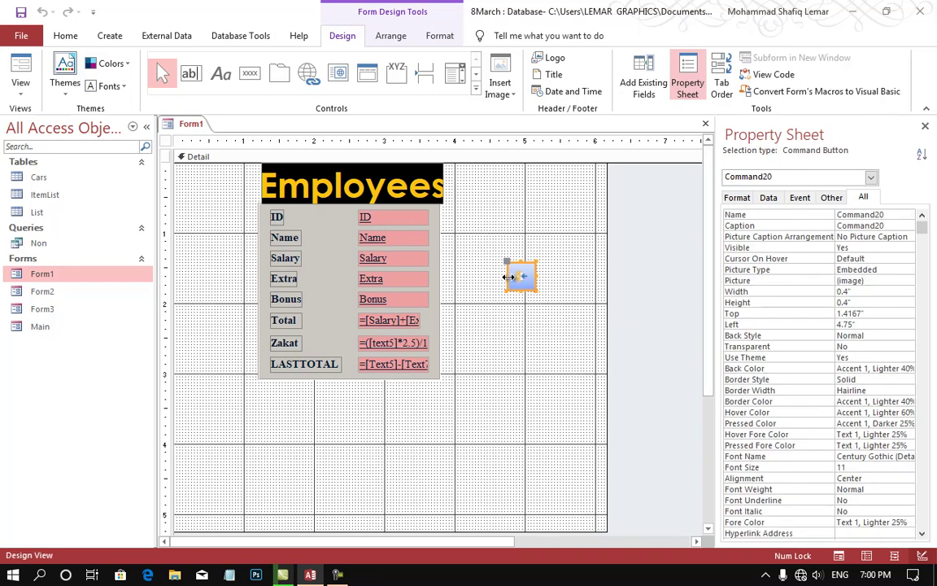
left_click(19, 69)
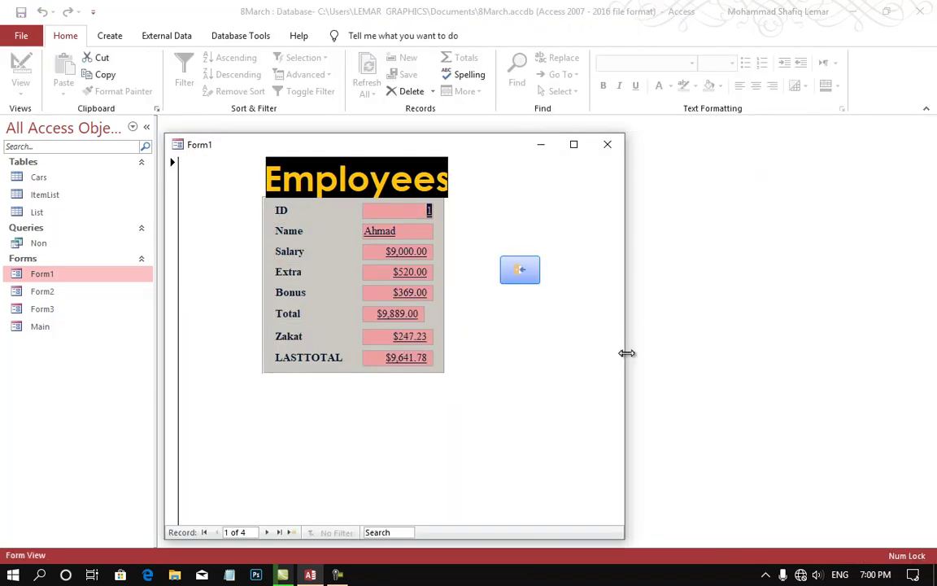
left_click_drag(625, 354, 317, 358)
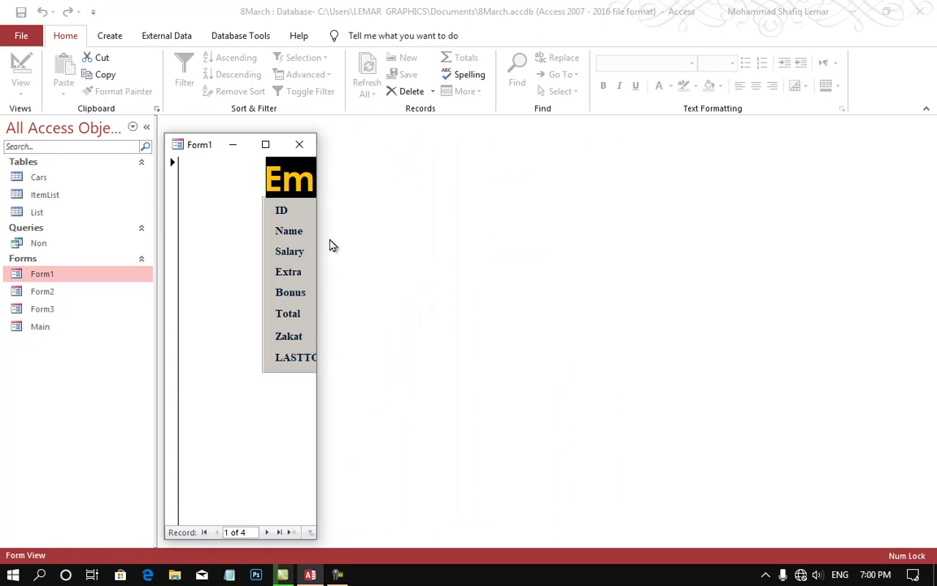
left_click(300, 144)
left_click(414, 332)
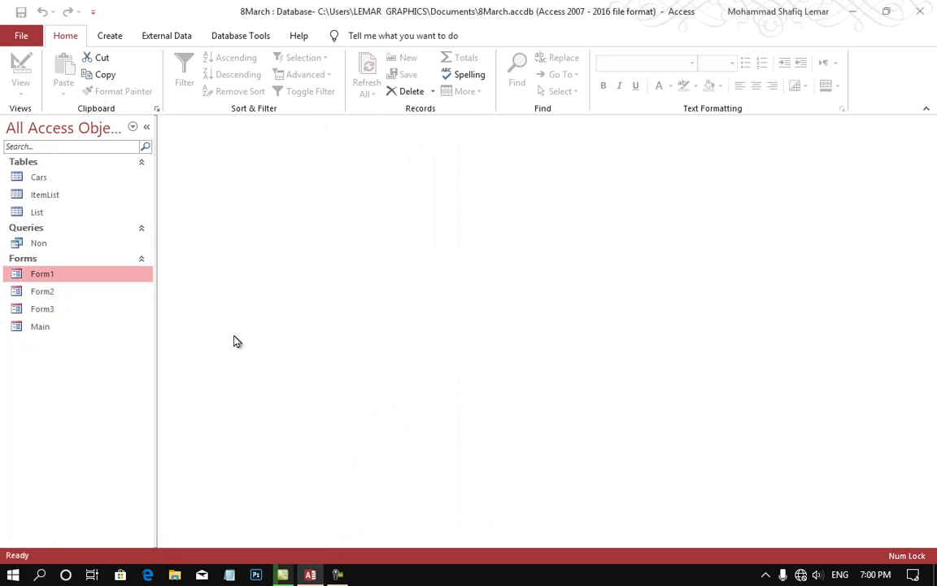
double_click(117, 280)
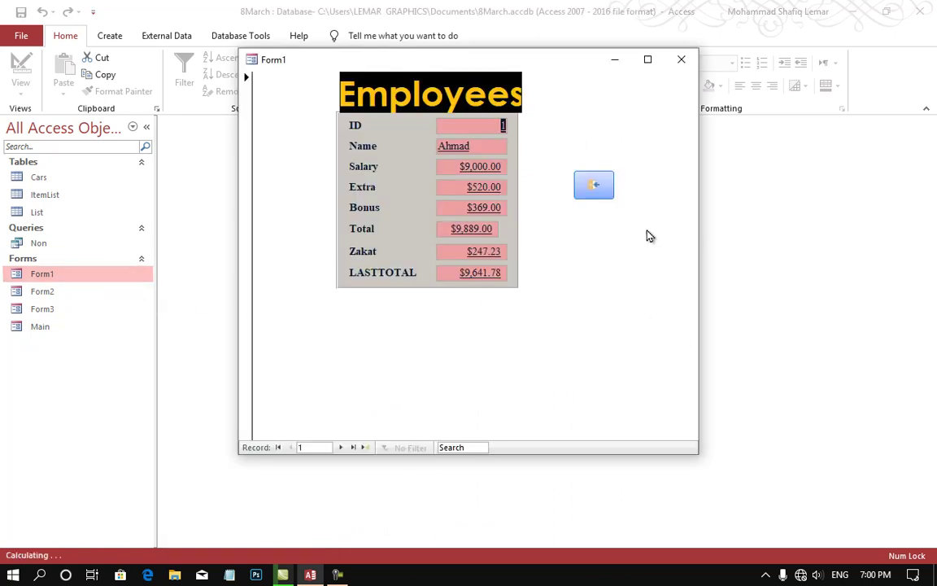
right_click(590, 299)
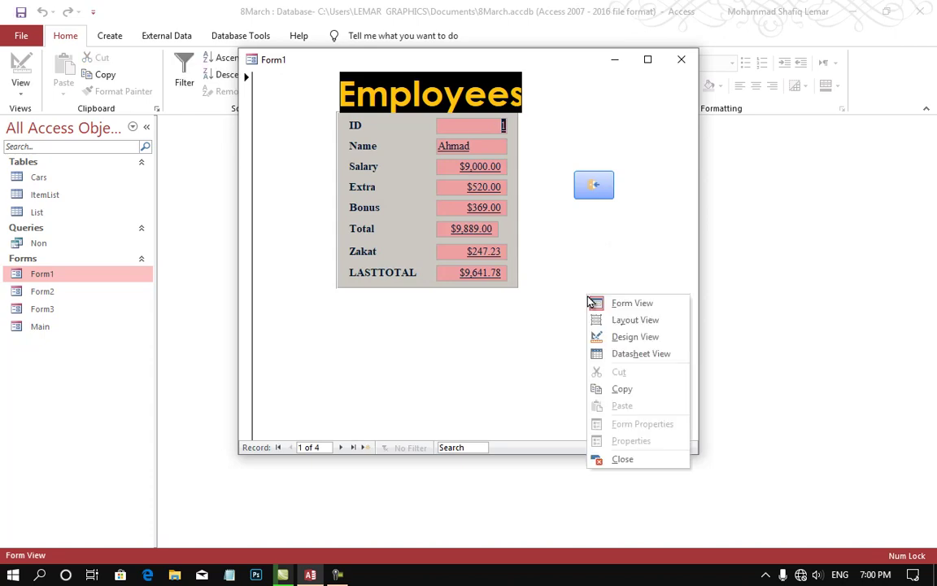
left_click(612, 337)
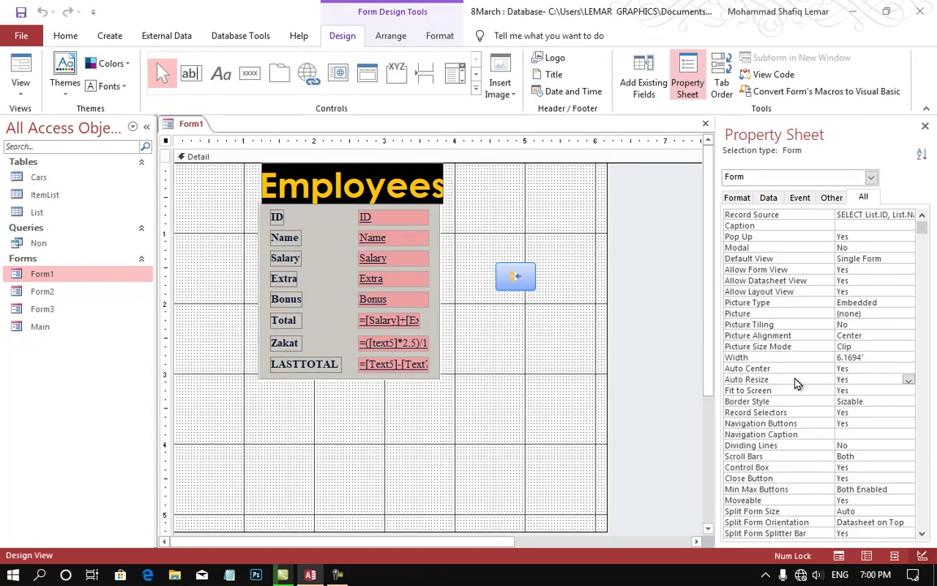
- Turn off Auto Resize for Form1
left_click(797, 383)
type("n")
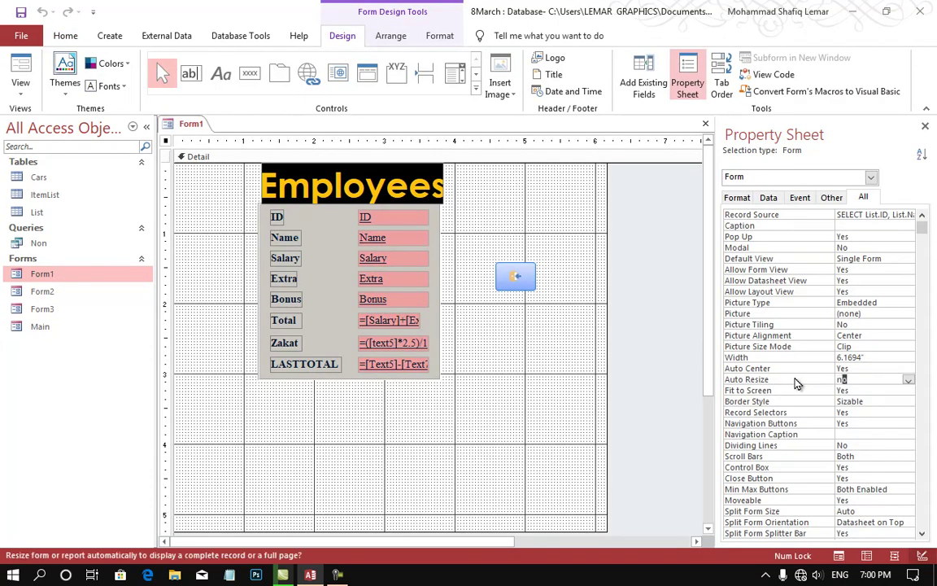
key("Return")
left_click(505, 278)
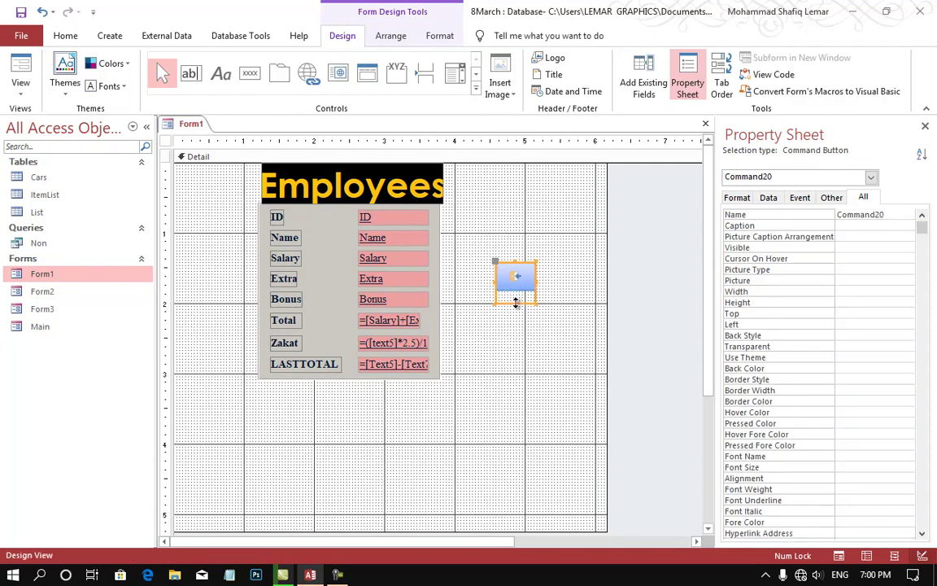
- Narrow the Form1 window in Form View, save that size, and reopen it in Design View
left_click(20, 71)
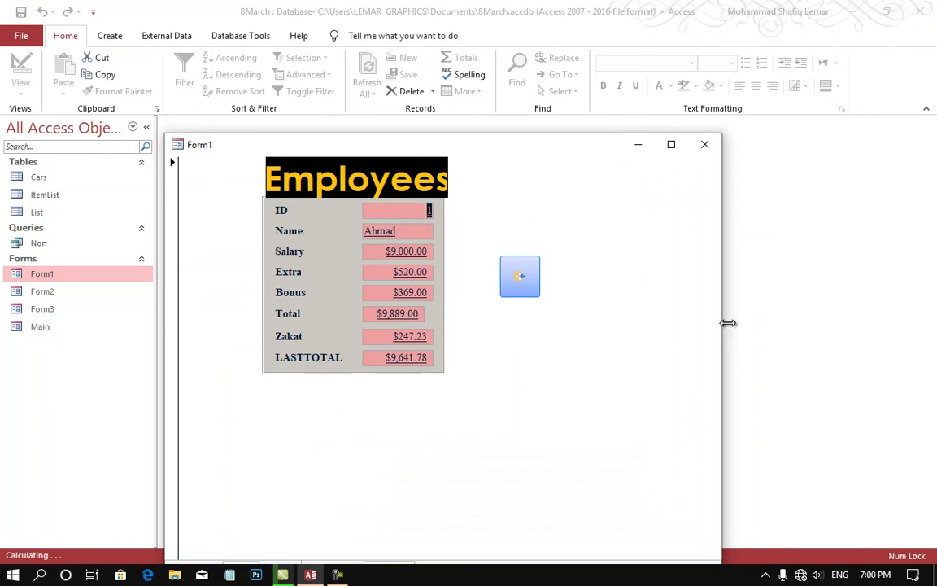
left_click_drag(721, 319, 324, 263)
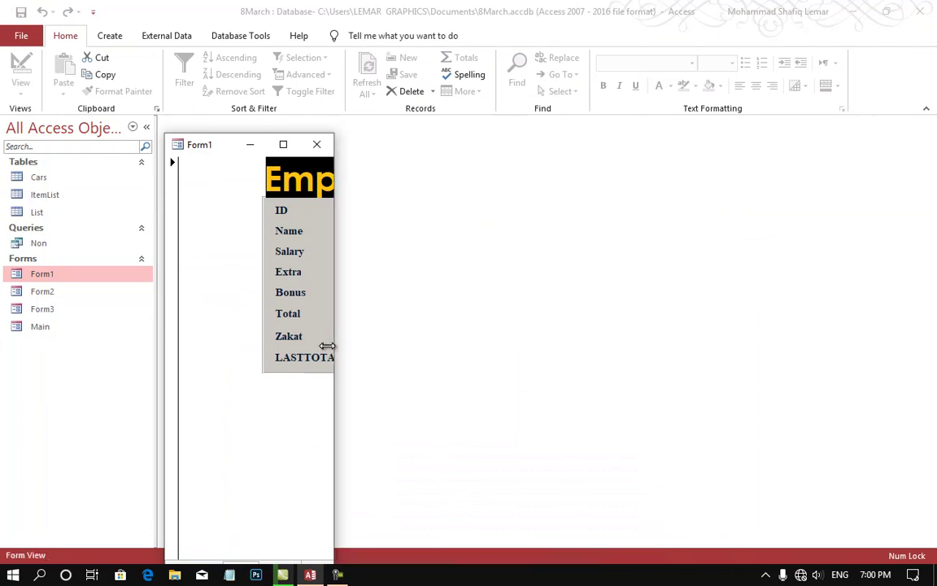
left_click(306, 144)
left_click(414, 329)
double_click(109, 275)
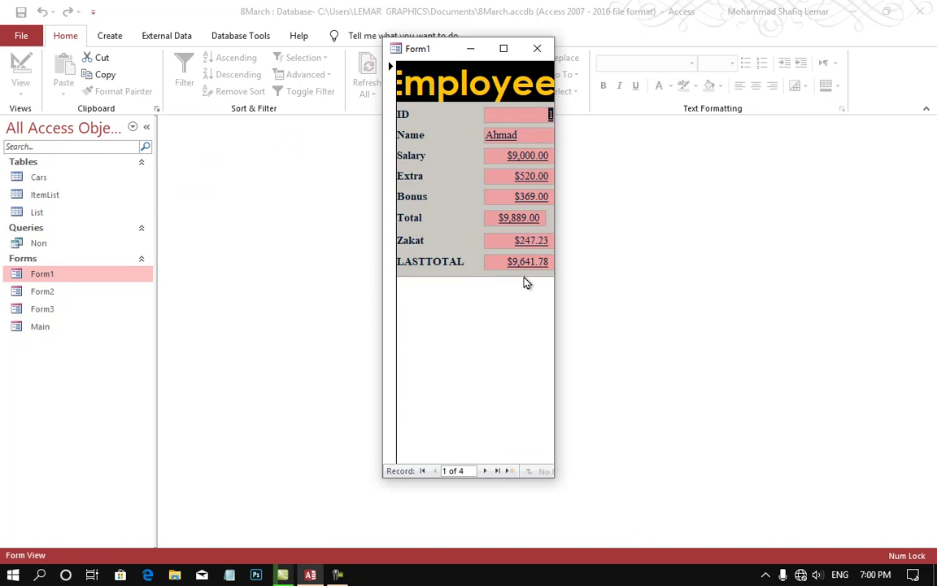
right_click(504, 312)
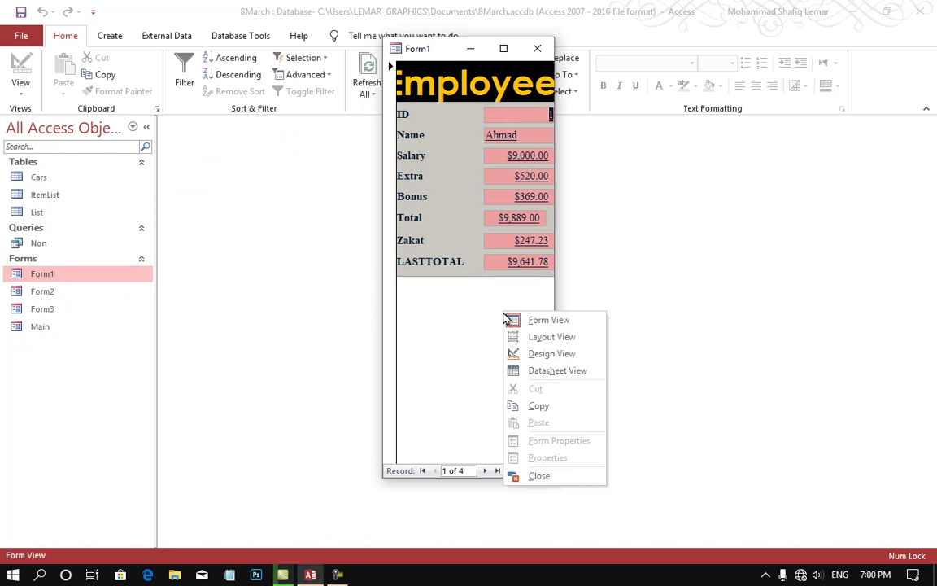
left_click(533, 355)
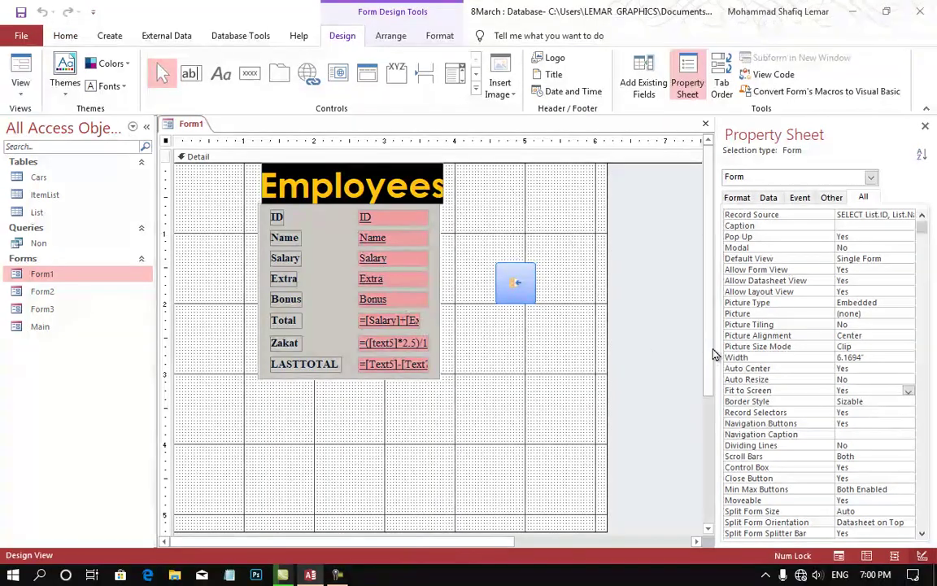
- Check Fit to Screen and the Sizable Border Style, then narrow Form1's window in Form View
left_click(788, 393)
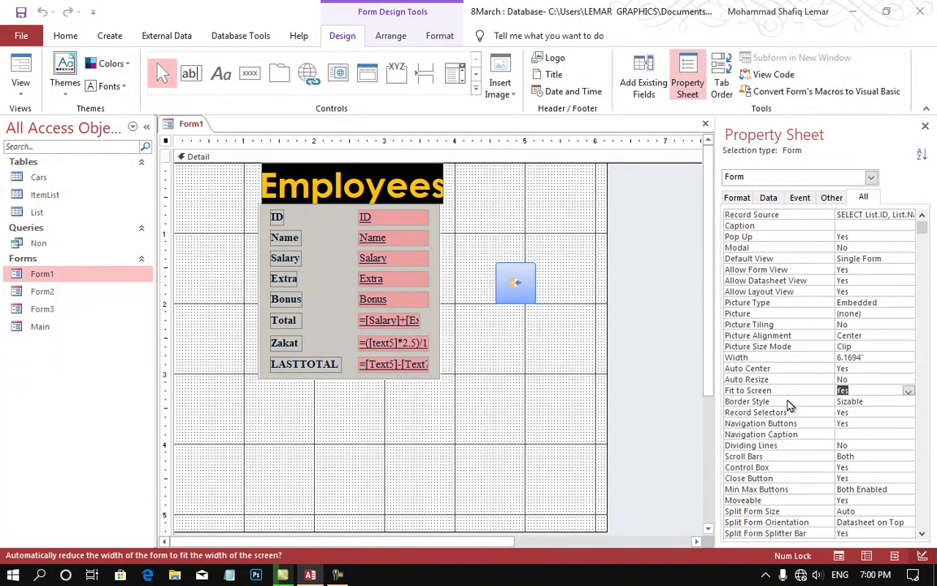
left_click(787, 404)
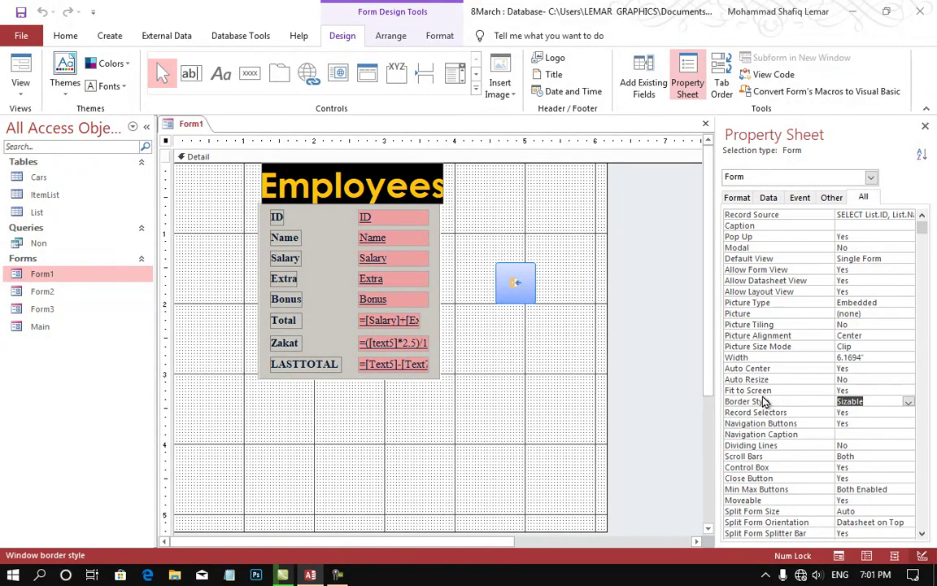
left_click(21, 67)
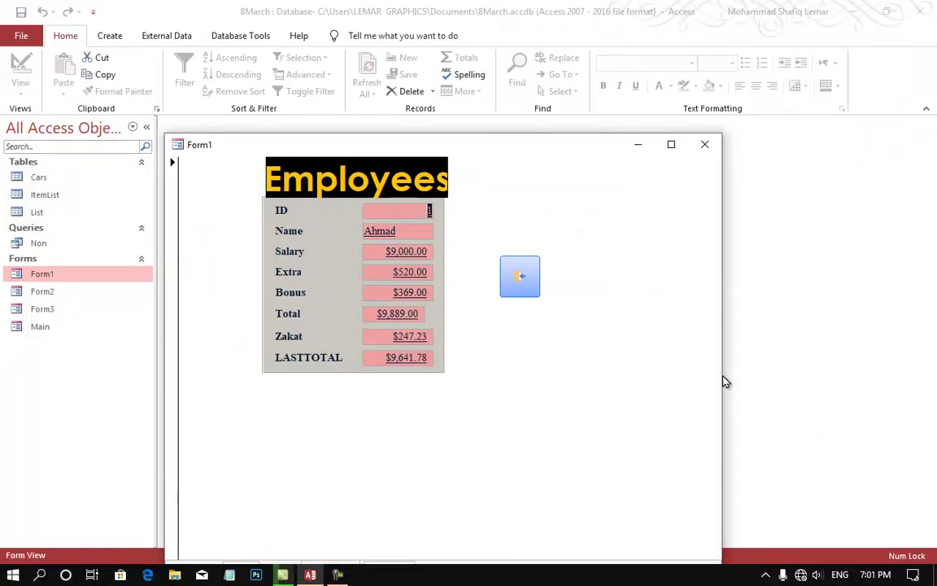
left_click_drag(726, 375, 452, 379)
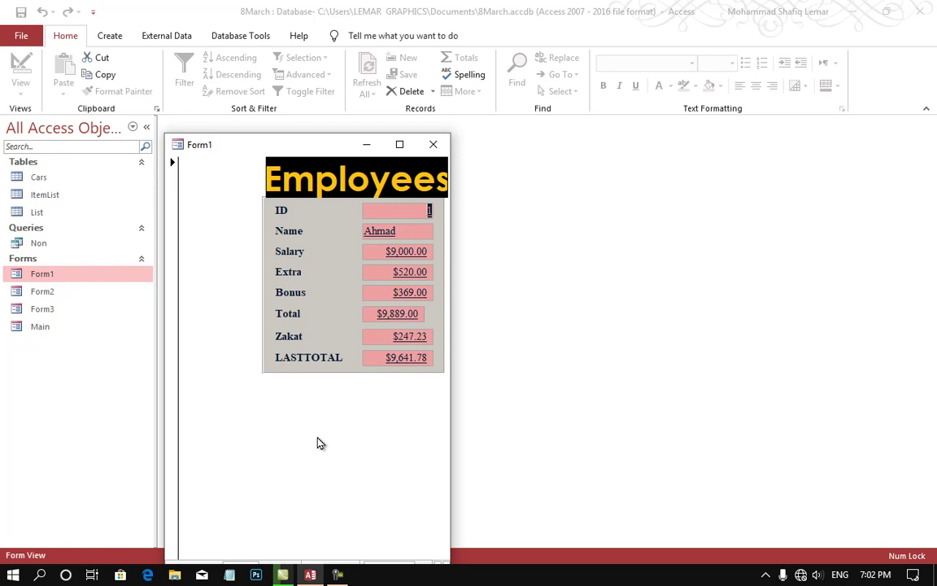
- Return to Design View, set Border Style to Thin, and preview Form1
right_click(347, 442)
left_click(390, 307)
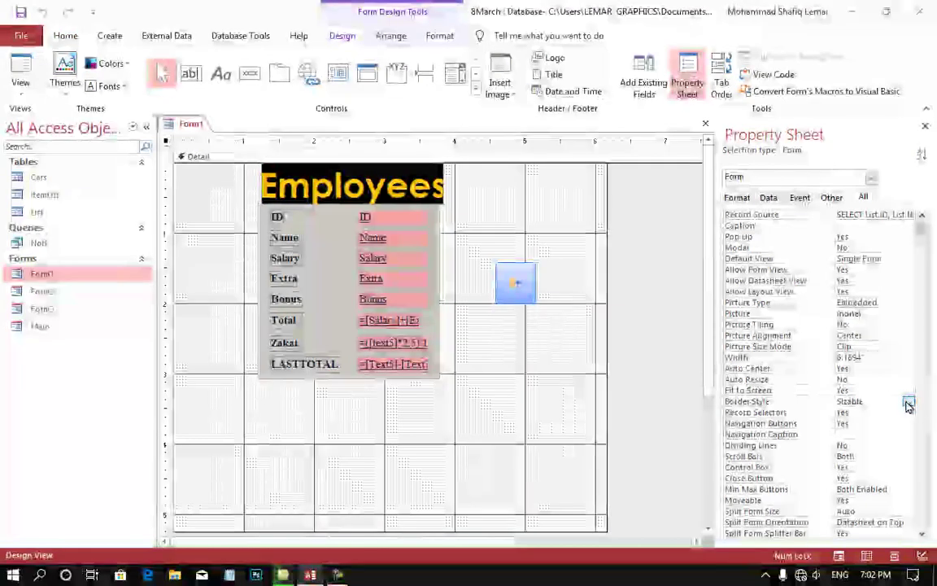
left_click(909, 406)
left_click(883, 424)
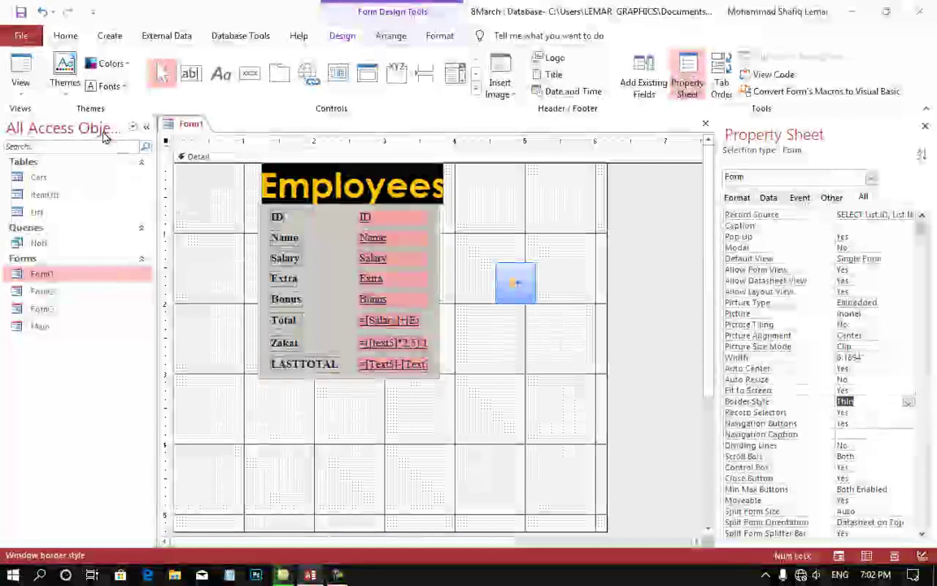
left_click(20, 72)
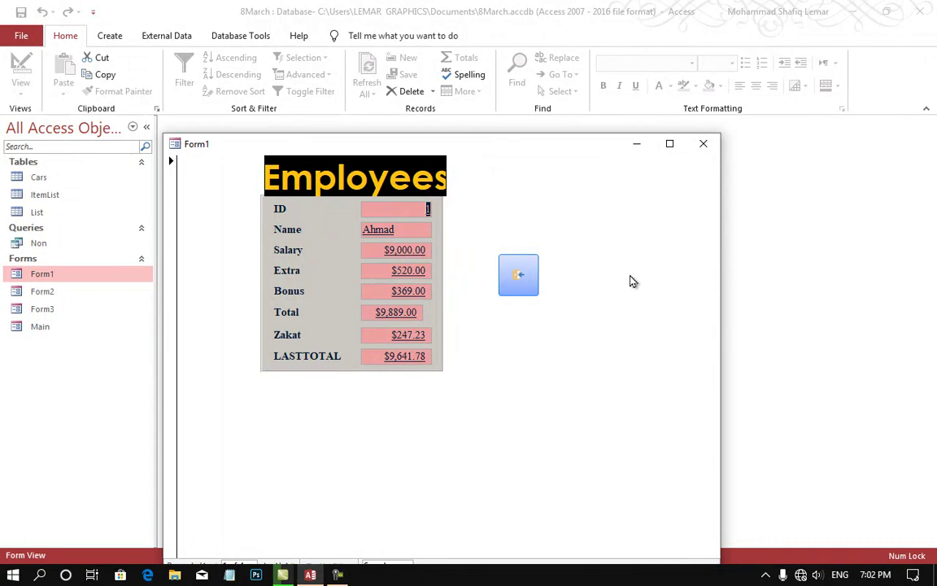
- Set Border Style to None and preview Form1 without a border
right_click(599, 270)
left_click(655, 319)
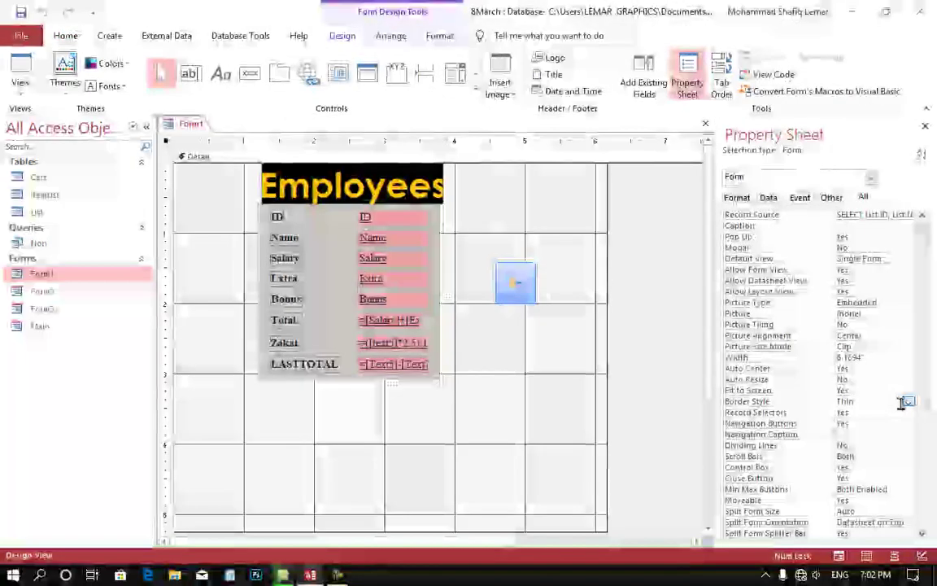
left_click(908, 401)
left_click(877, 412)
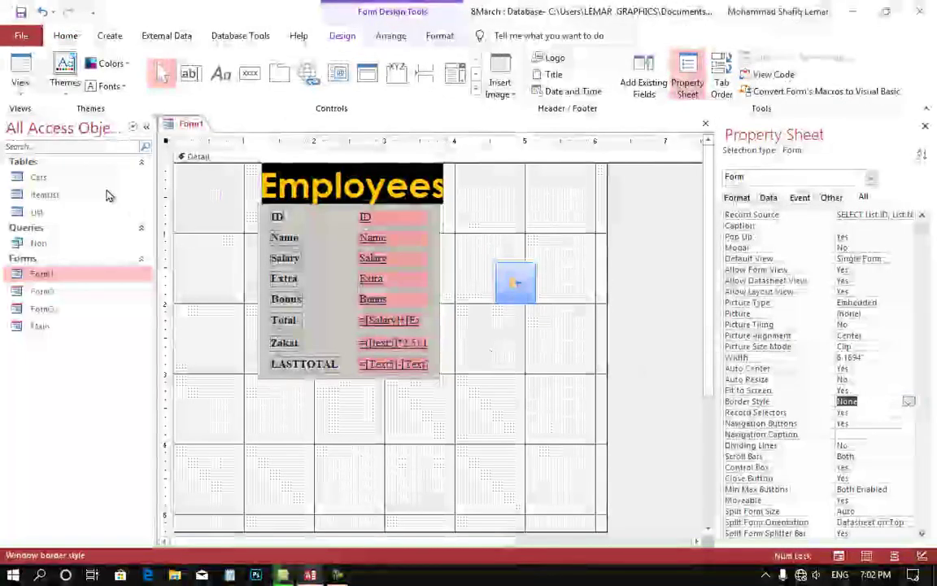
left_click(13, 69)
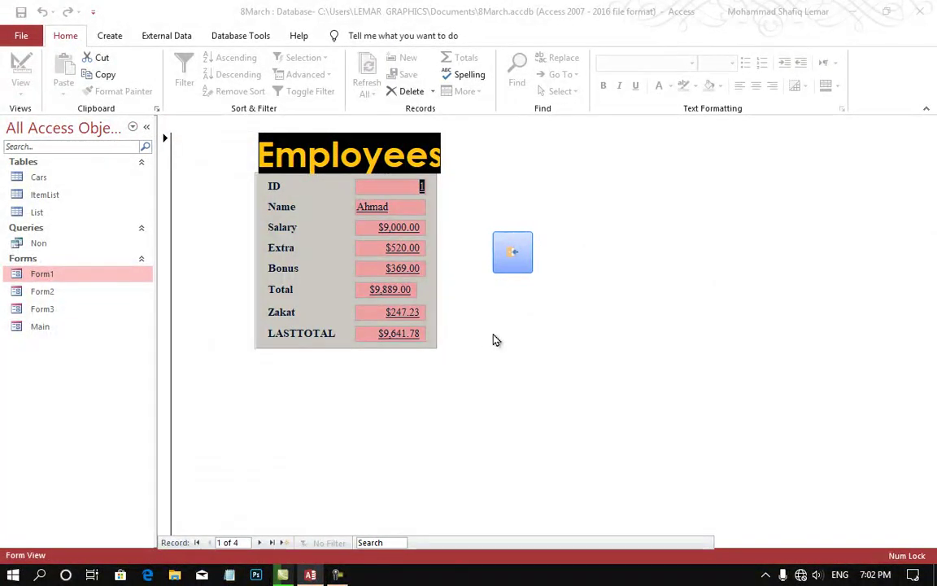
- Set Border Style to Dialog, preview the fixed window, then select Record Selectors in Design View
right_click(497, 339)
left_click(519, 392)
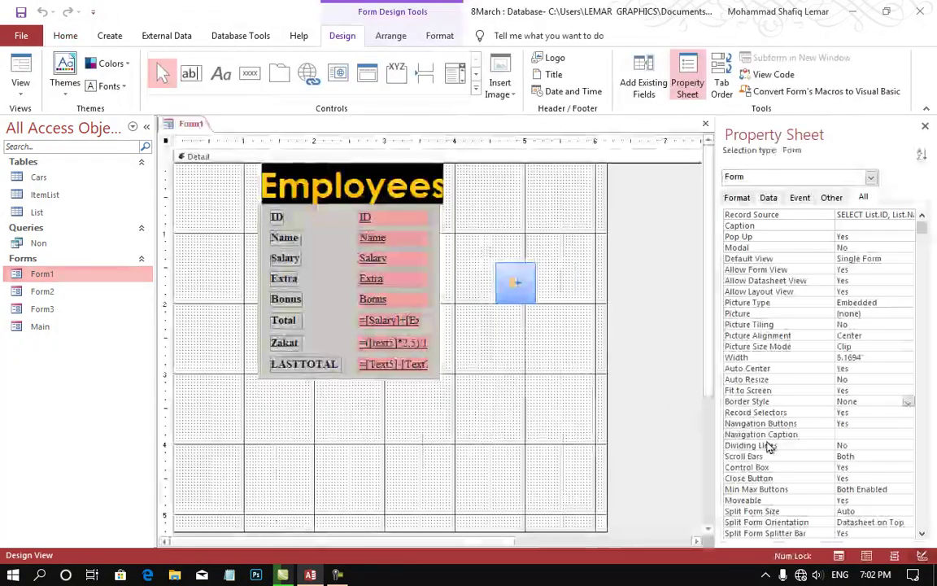
left_click(908, 402)
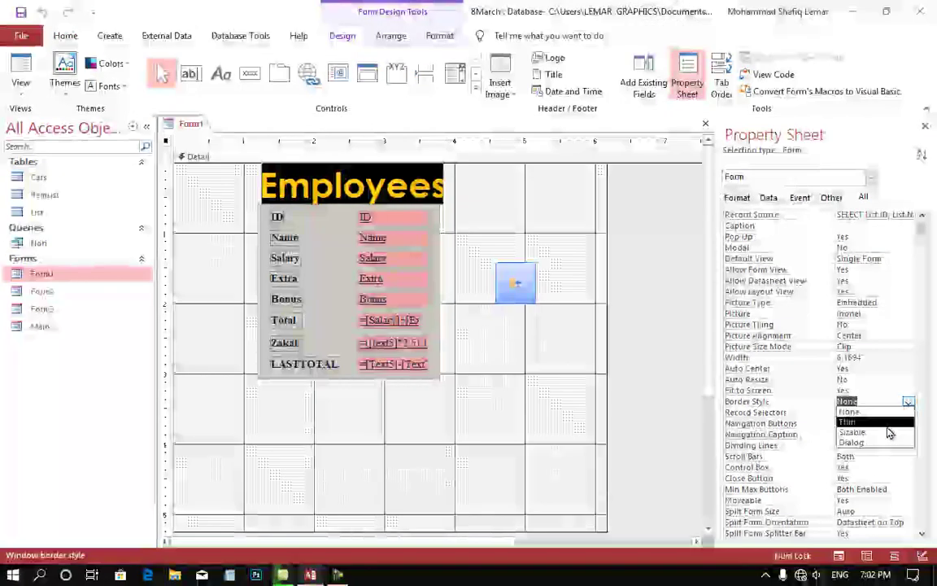
left_click(873, 442)
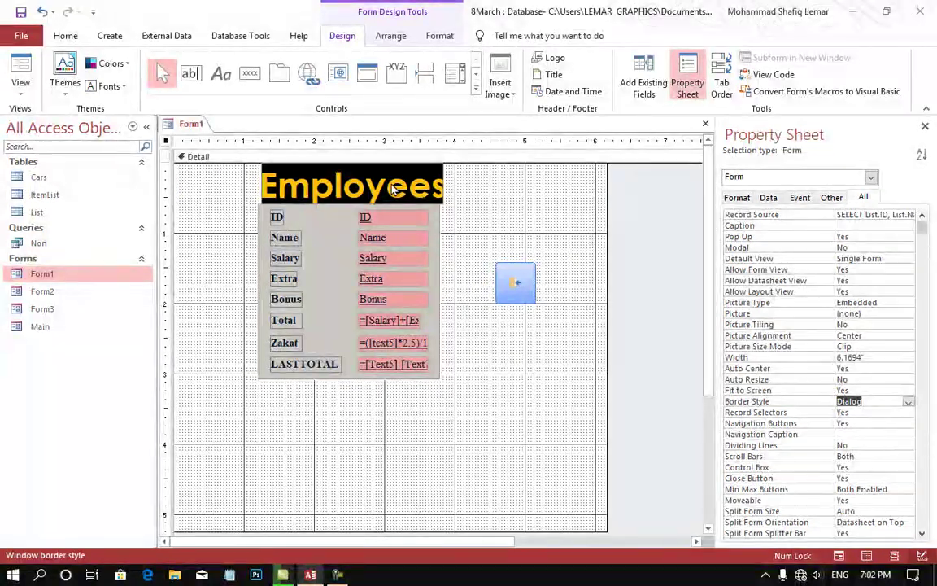
left_click(23, 61)
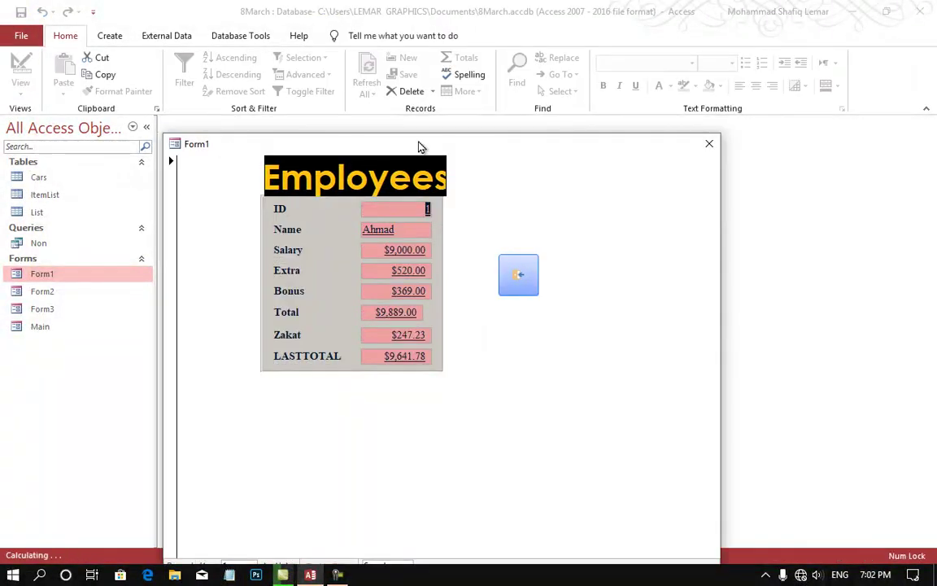
left_click_drag(420, 144, 420, 65)
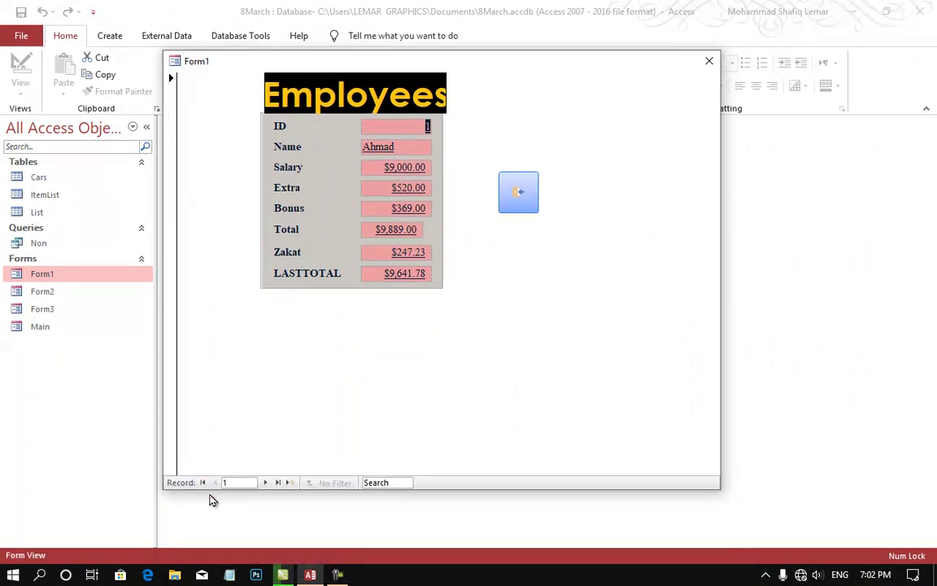
right_click(566, 377)
left_click(620, 418)
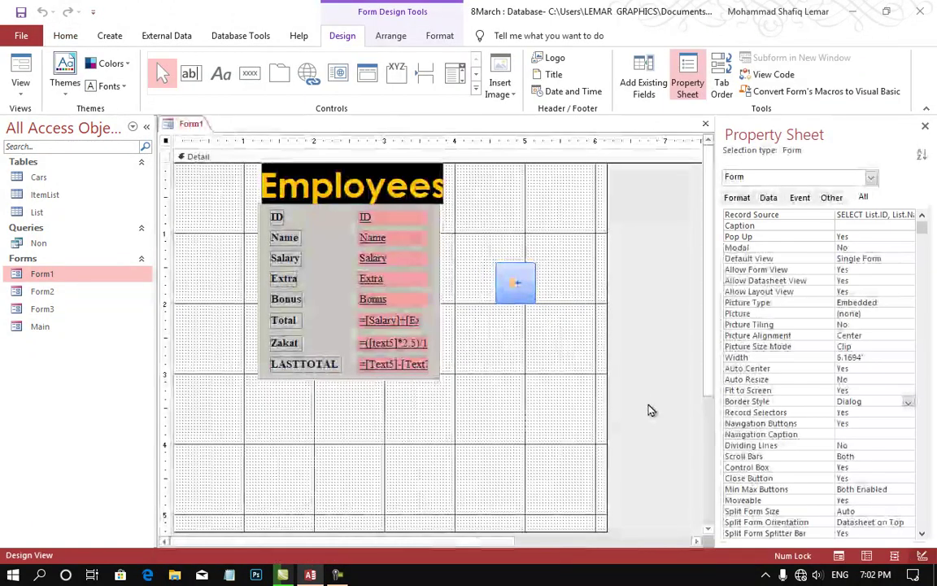
left_click(781, 413)
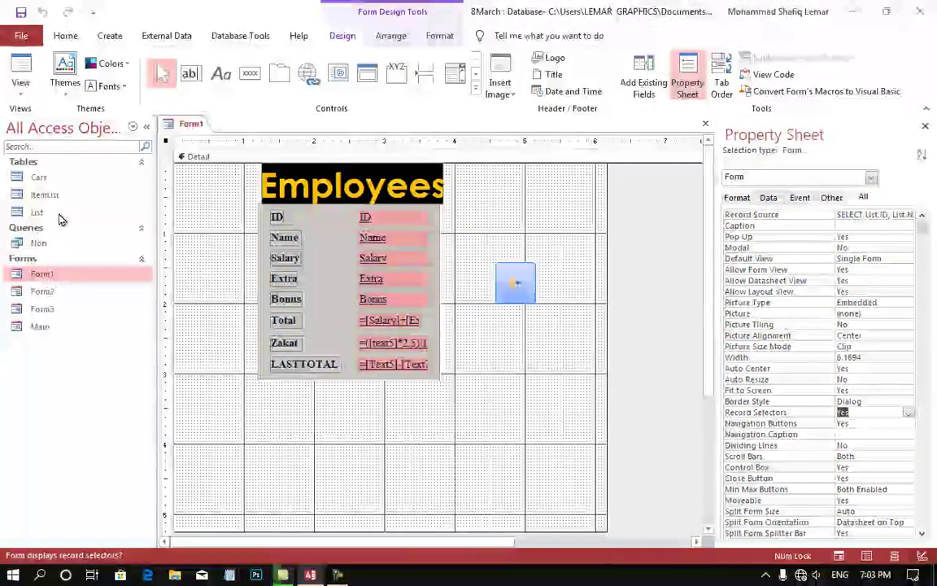
- Open the List table and select employee record 4
double_click(57, 211)
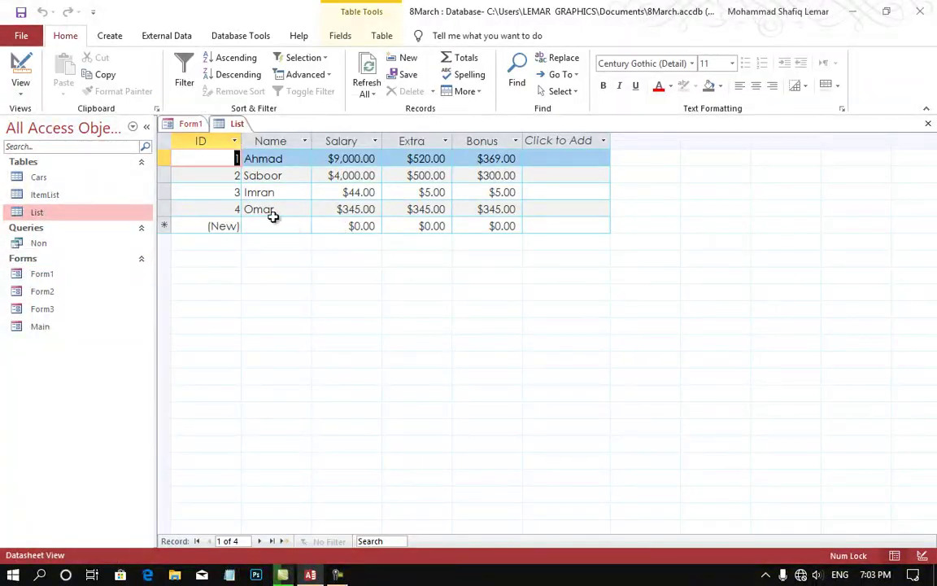
left_click(165, 209)
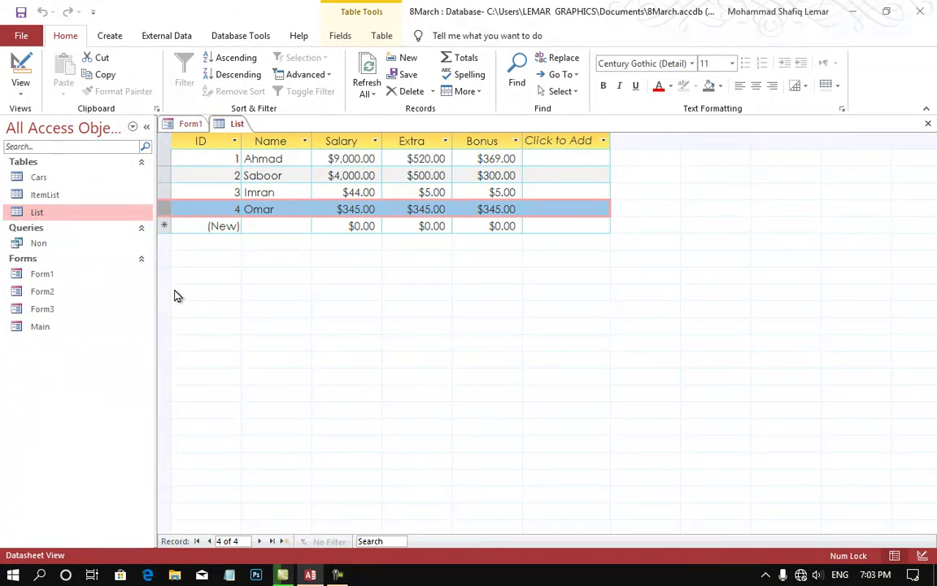
key("ctrl+F6")
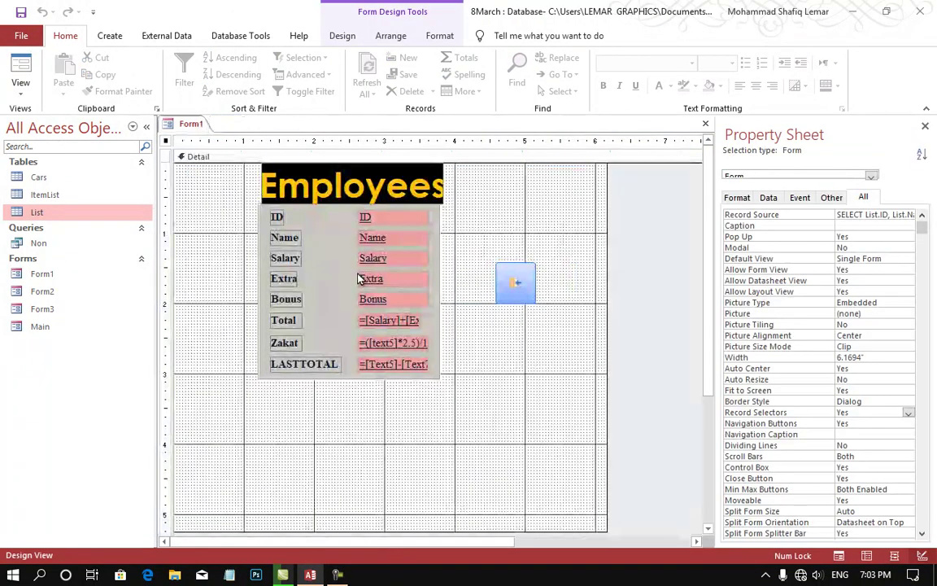
- Preview Form1's employee record 1 of 4 and click its record selector
left_click(21, 73)
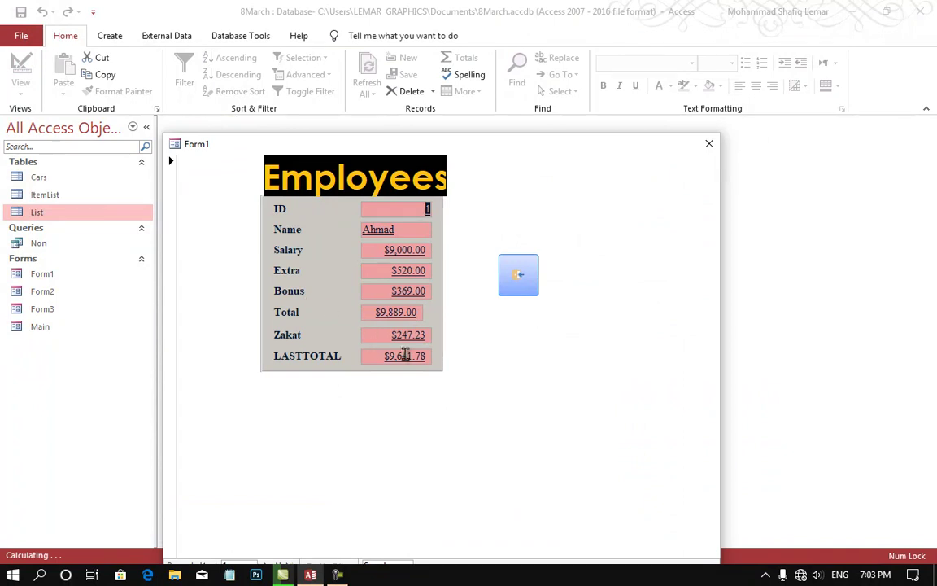
left_click_drag(387, 356, 414, 356)
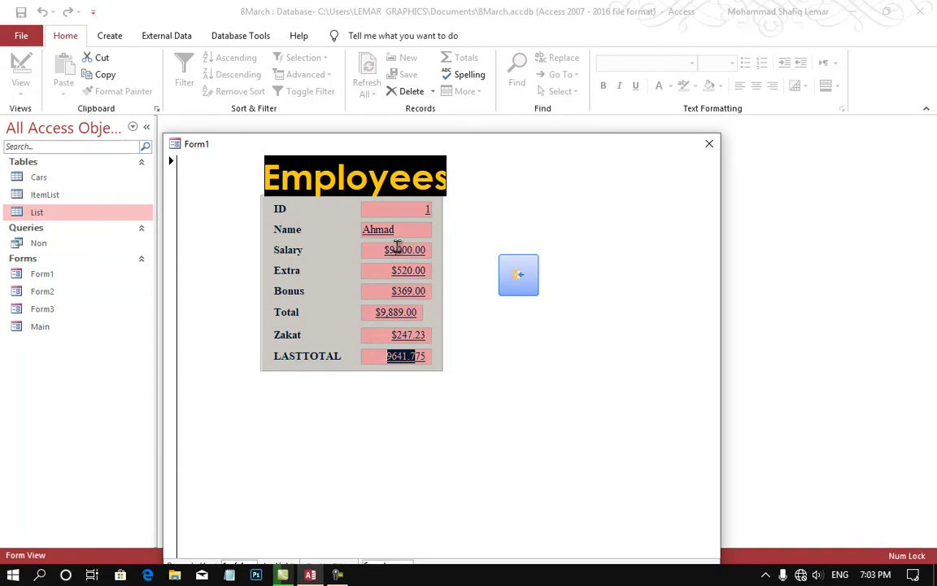
left_click(397, 248)
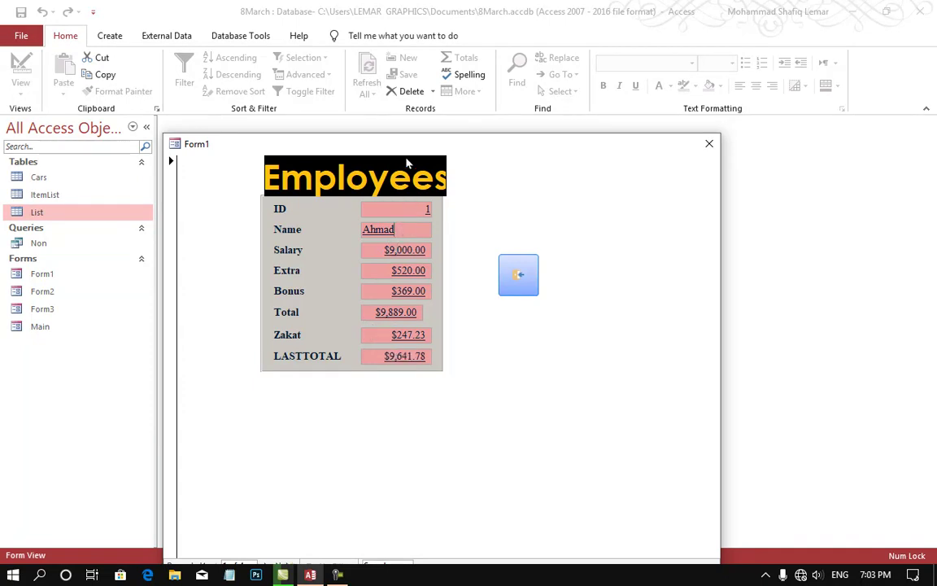
left_click_drag(407, 143, 413, 90)
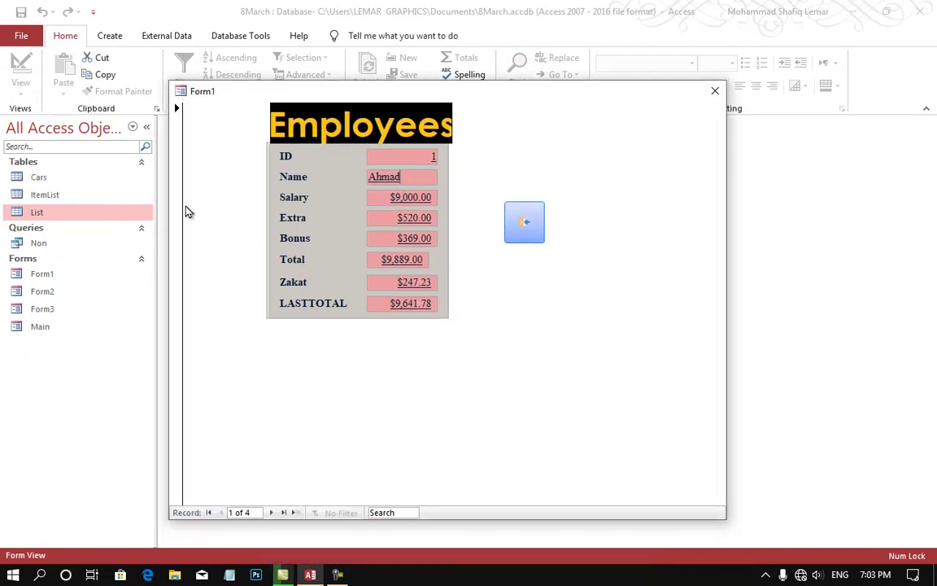
left_click(179, 203)
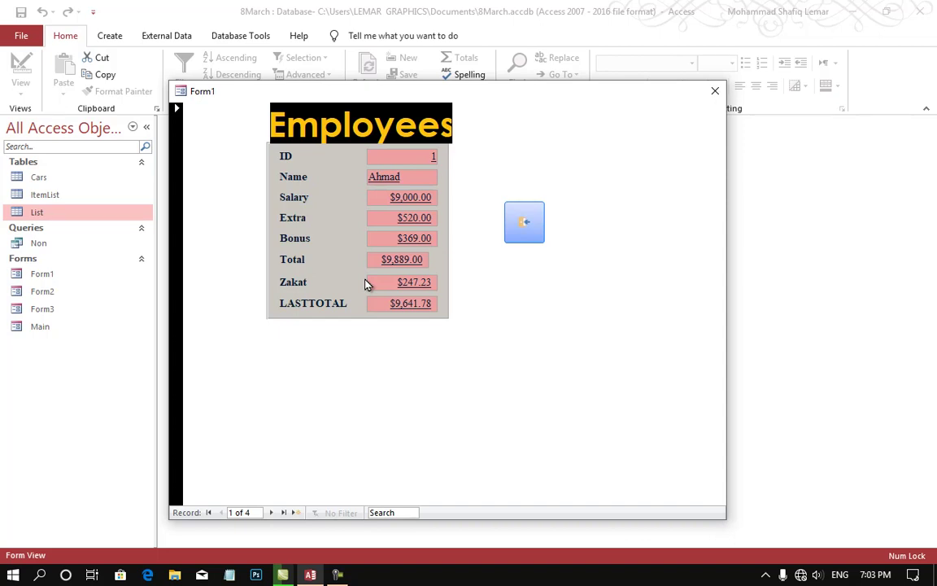
right_click(643, 290)
- Set Record Selectors to No and preview Form1 without them
left_click(651, 332)
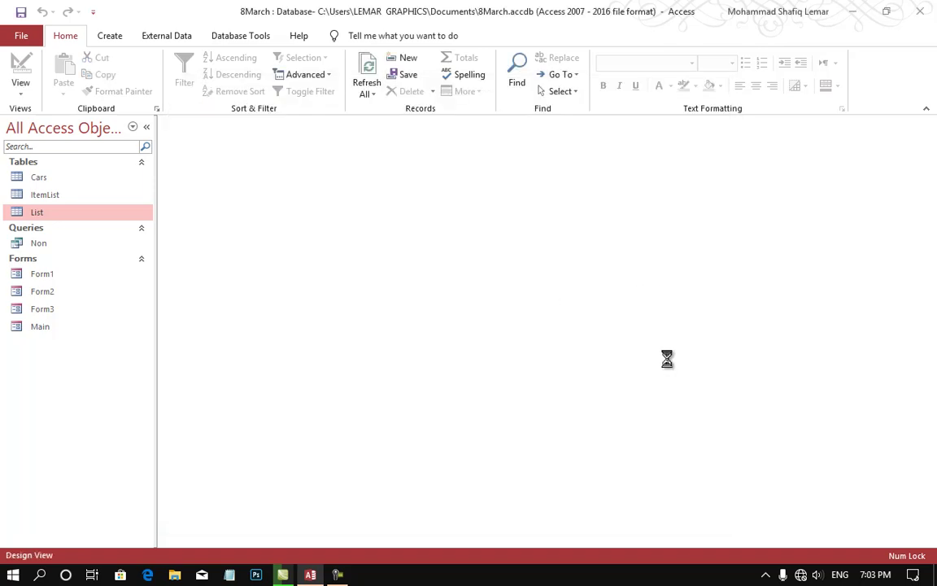
left_click(799, 414)
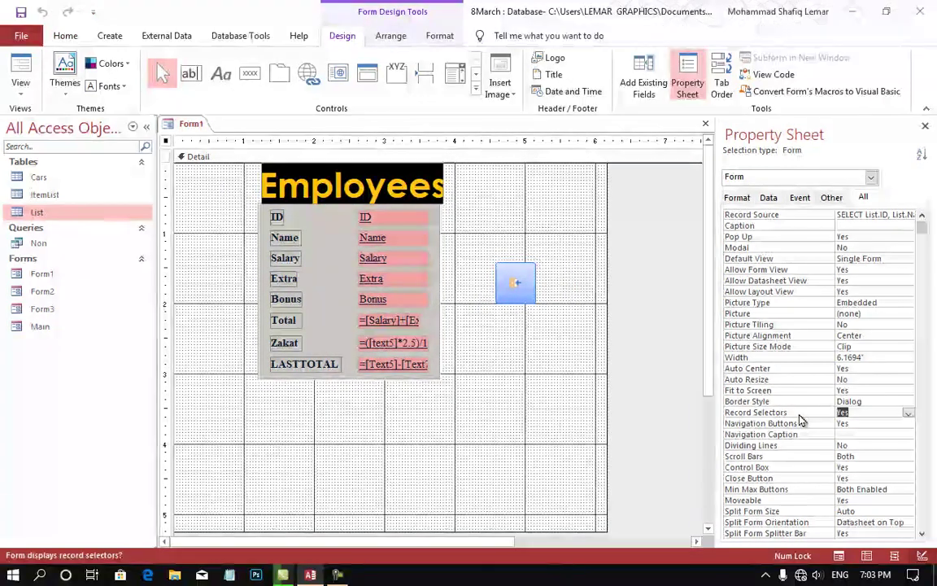
type("n")
key("Return")
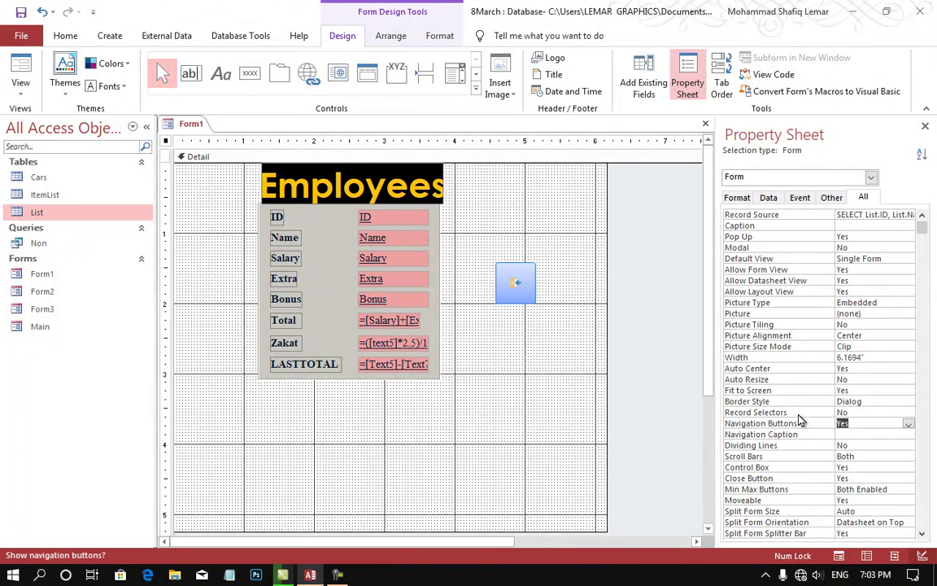
left_click(20, 75)
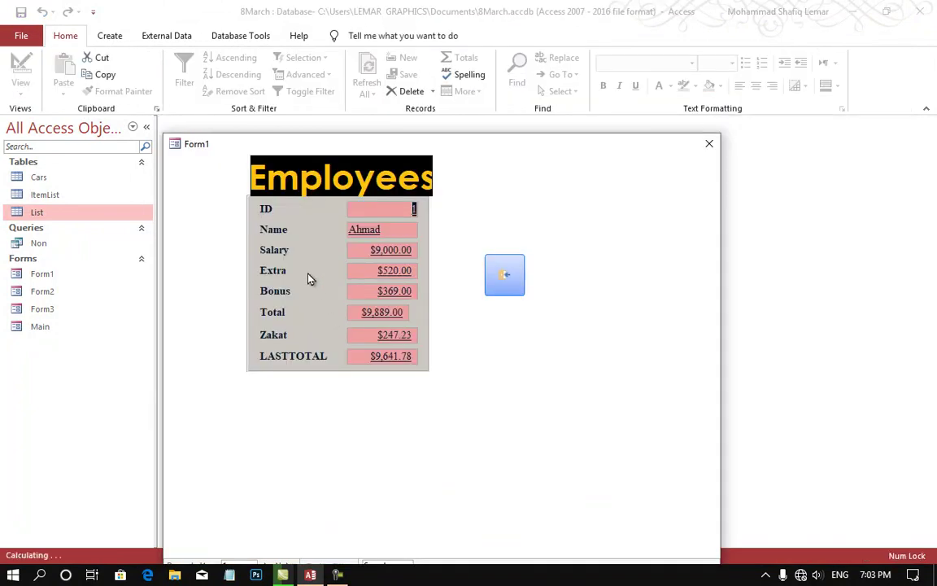
right_click(238, 218)
left_click(274, 264)
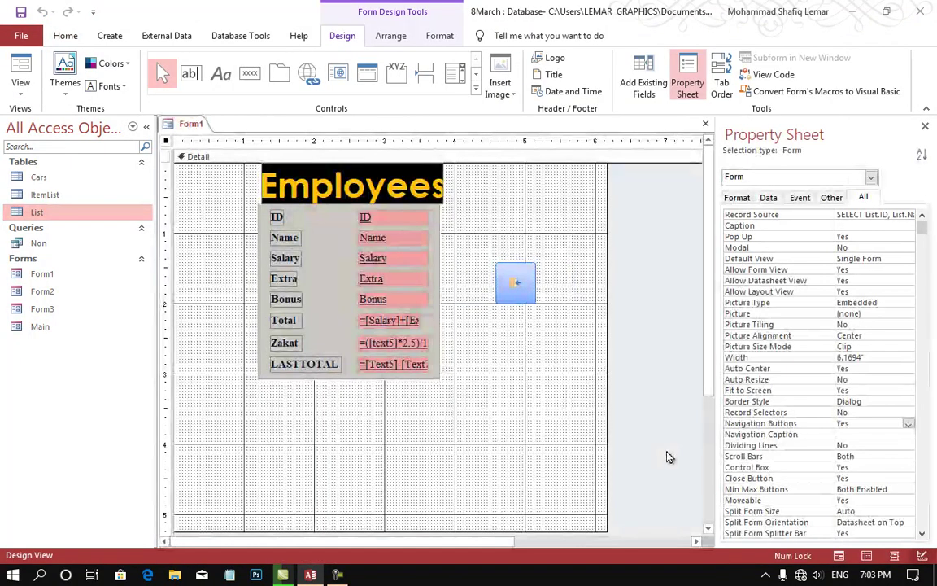
- Preview Form1 again, step to employee record 2 of 4, and return to Design View
left_click(798, 435)
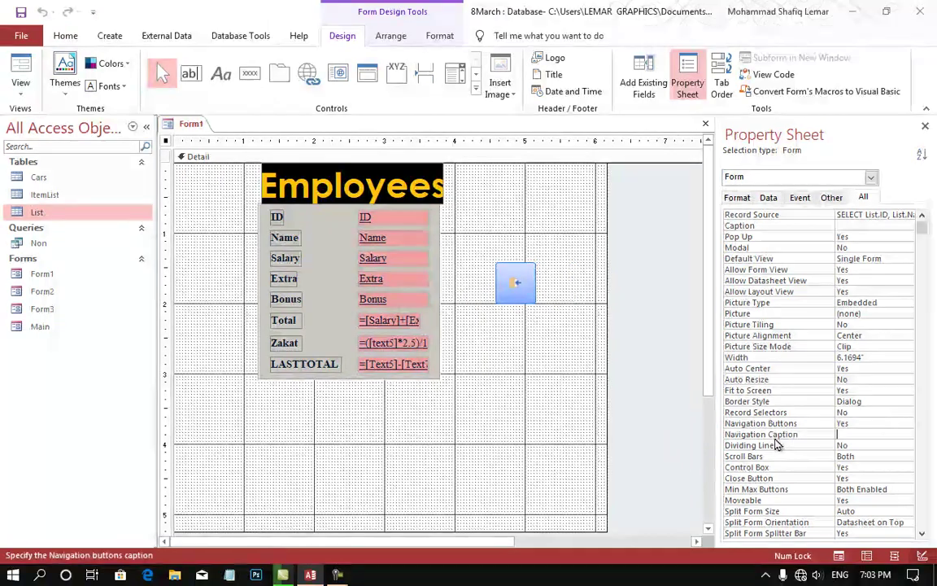
left_click(20, 67)
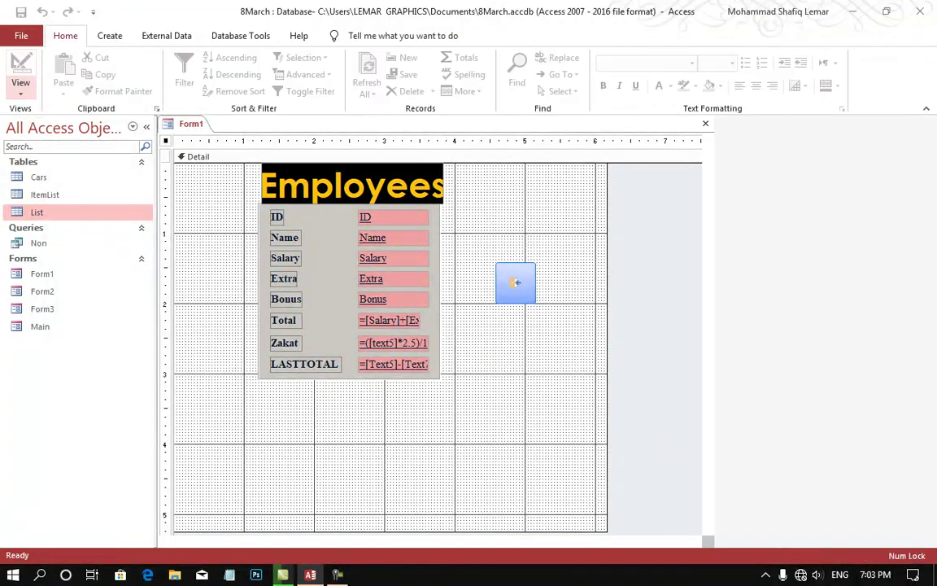
left_click_drag(317, 145, 316, 64)
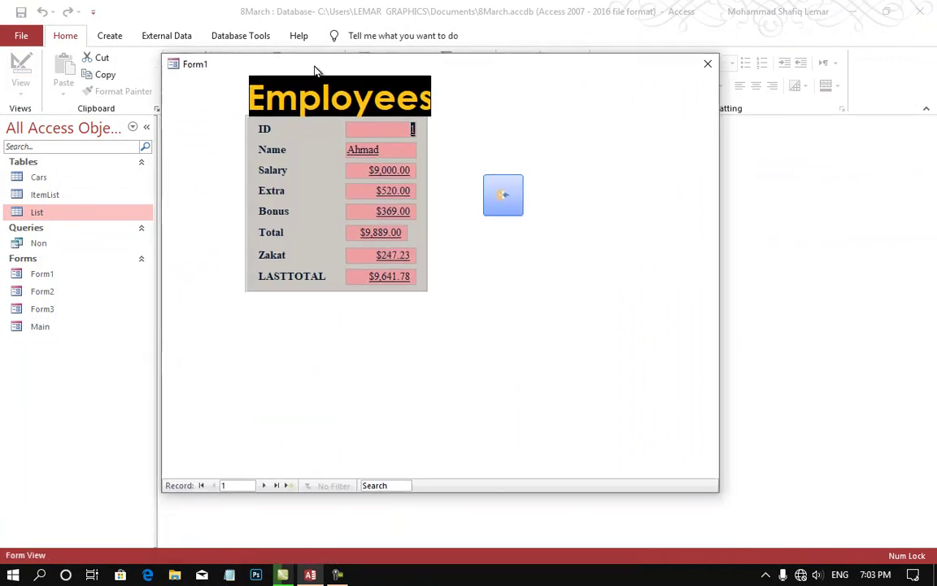
left_click(263, 485)
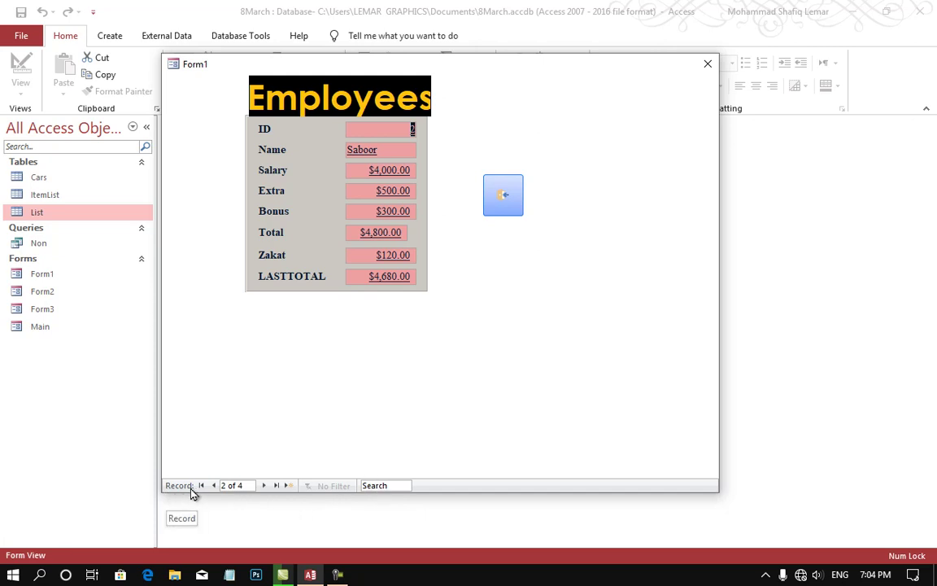
right_click(293, 358)
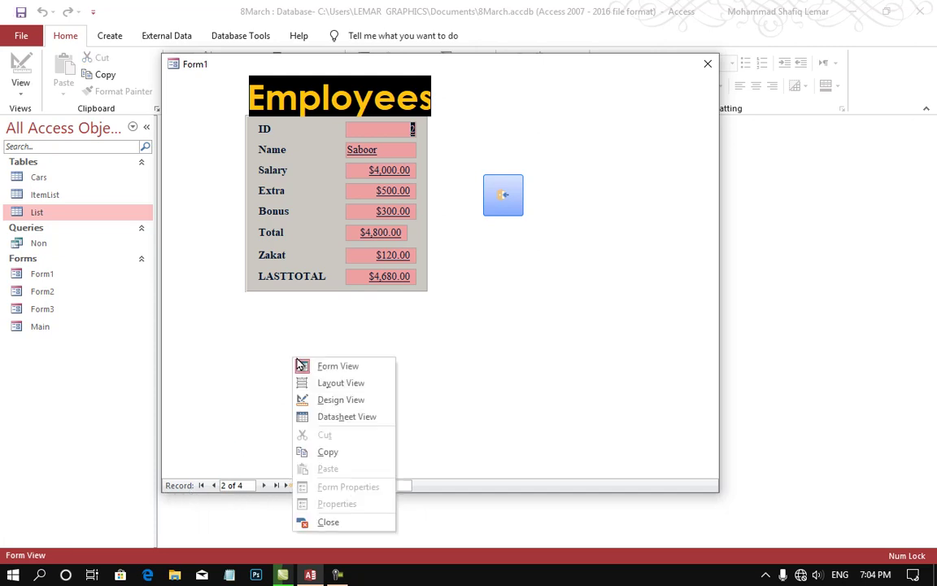
left_click(339, 400)
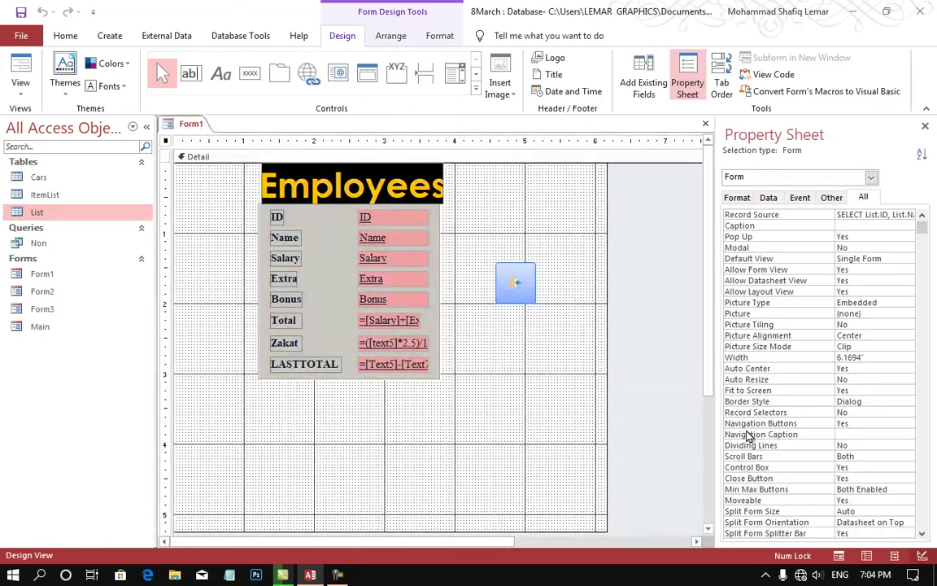
- Enter a Pashto-script Navigation Caption and preview it on Form1's record bar
left_click(868, 432)
type("ژ")
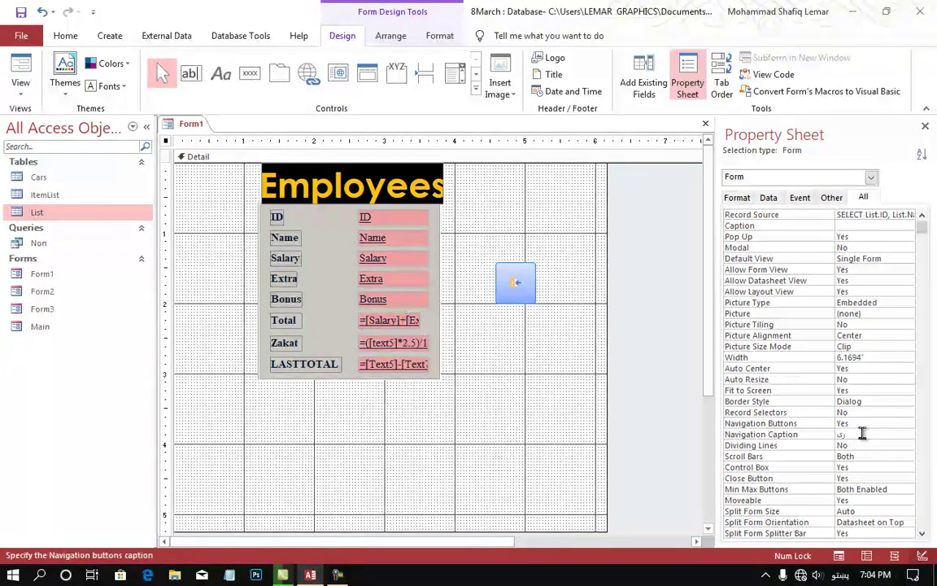
type("رډ")
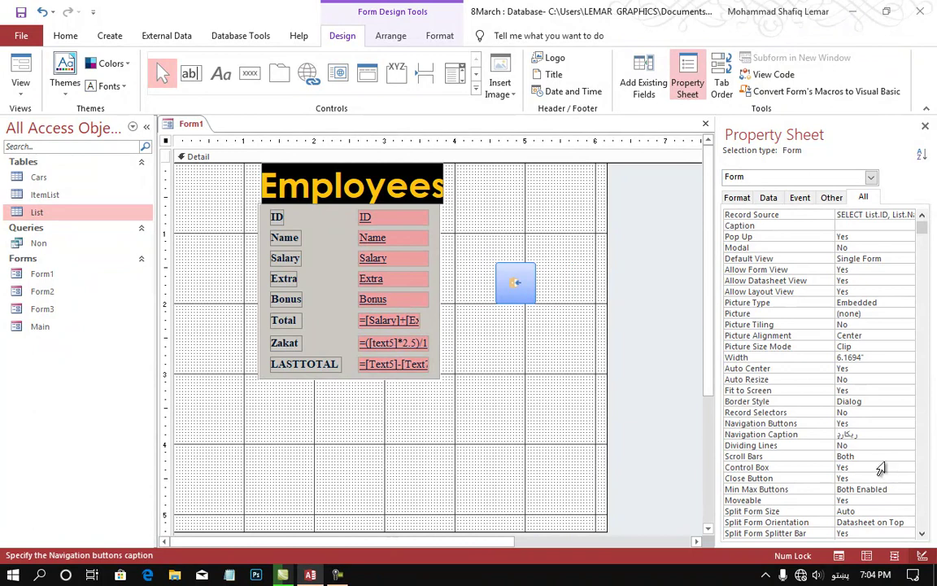
left_click(884, 455)
left_click(21, 72)
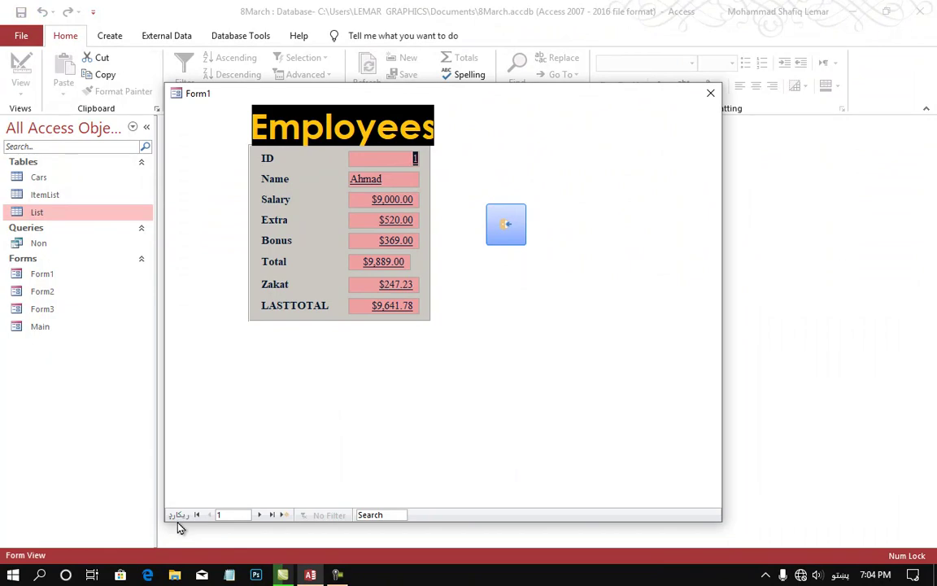
right_click(322, 242)
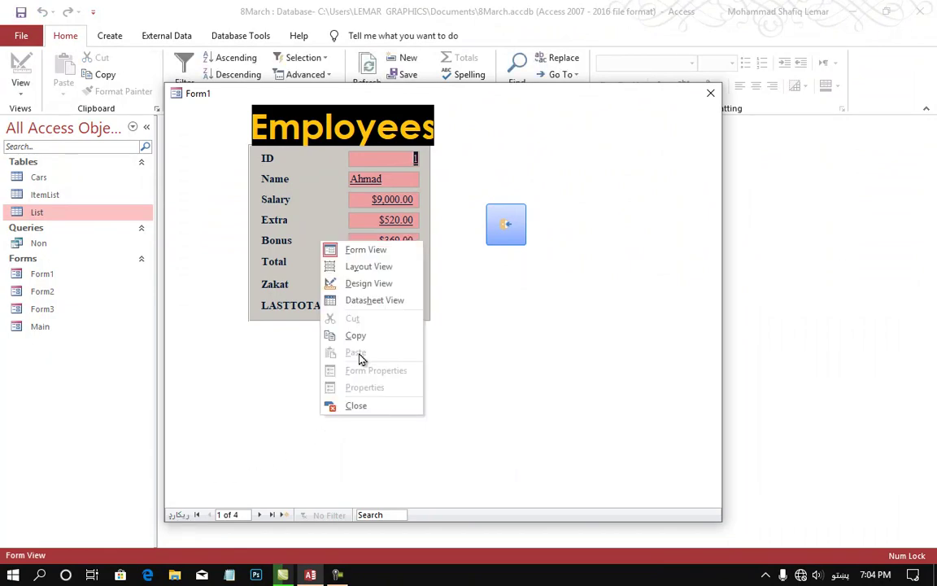
left_click(369, 283)
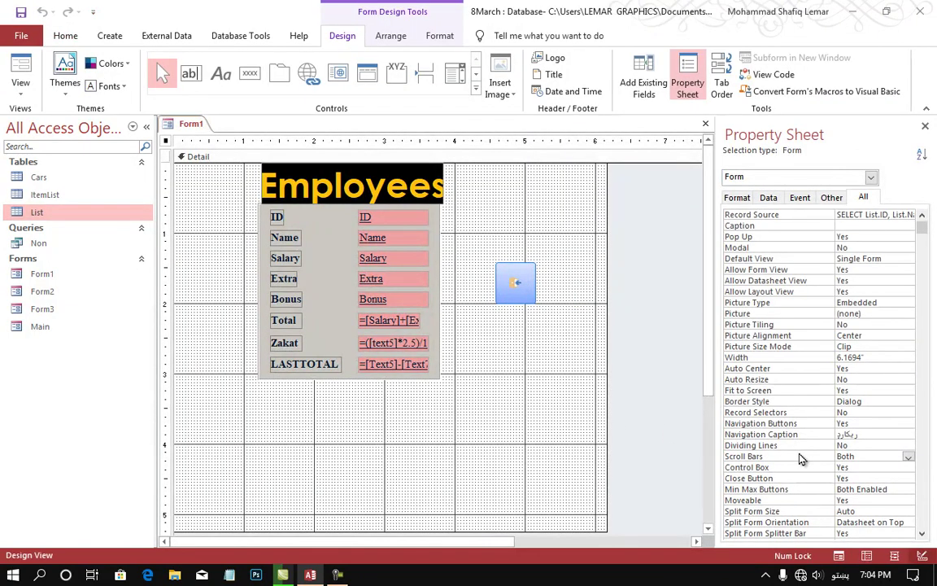
left_click(805, 432)
- Set Navigation Buttons to No and preview the Employees record with no navigation bar
key("Up")
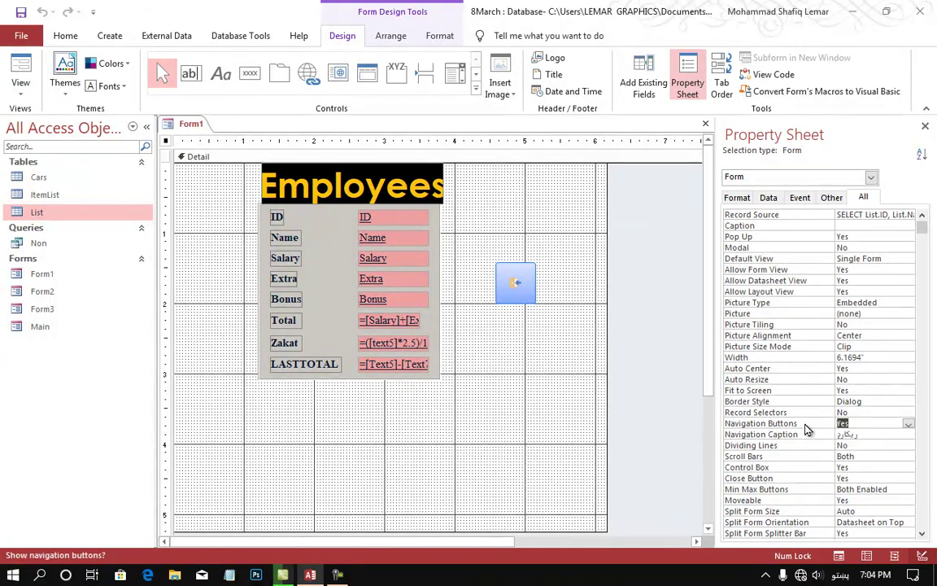
left_click(908, 425)
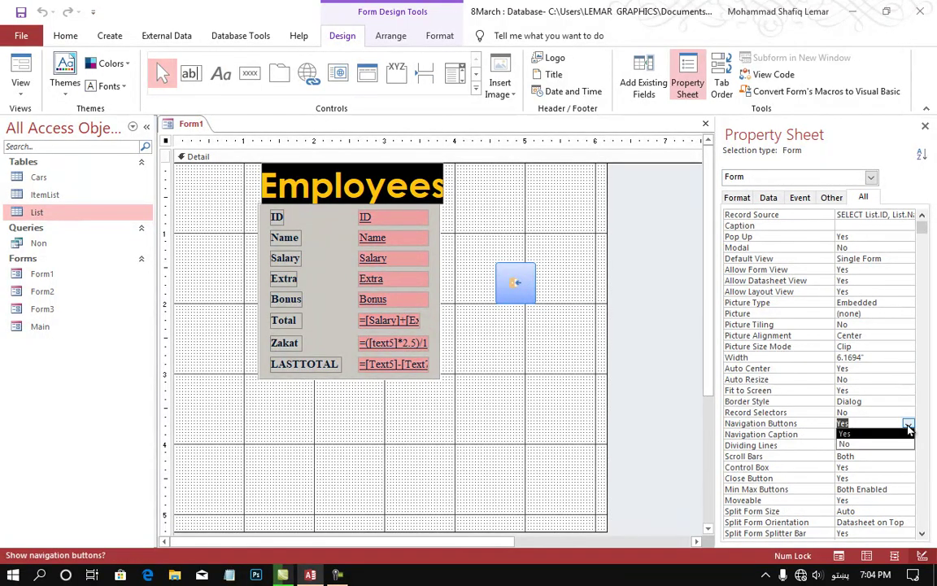
left_click(870, 446)
key("Down")
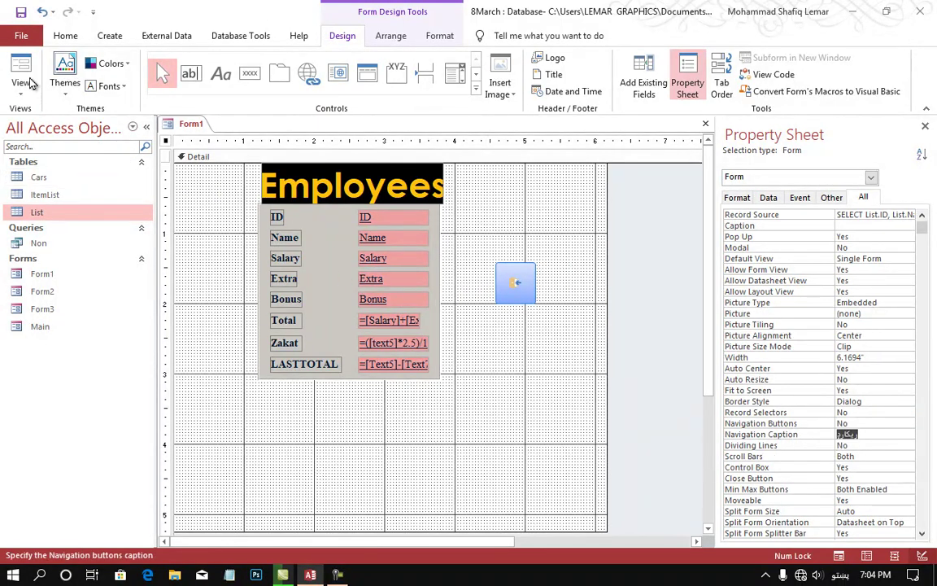
left_click(31, 84)
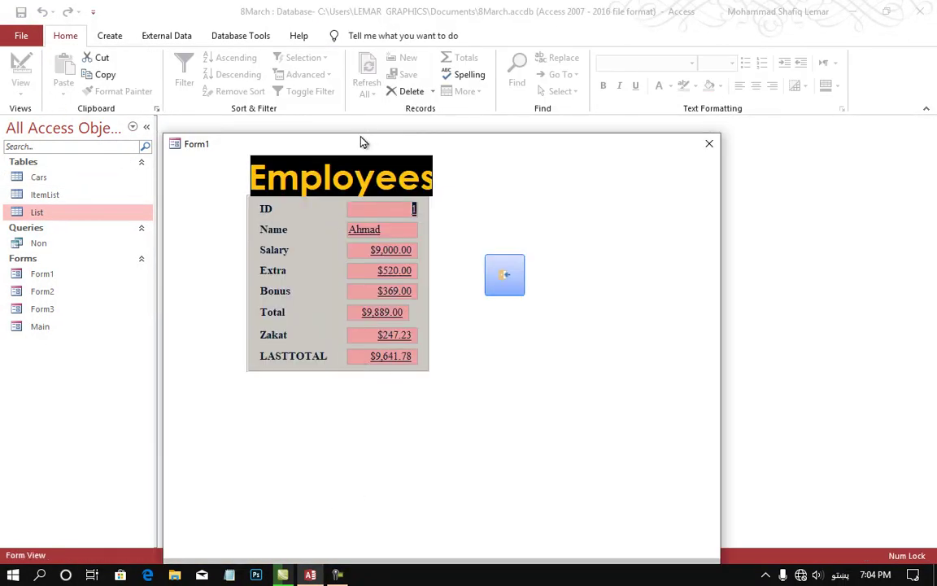
left_click_drag(360, 143, 356, 76)
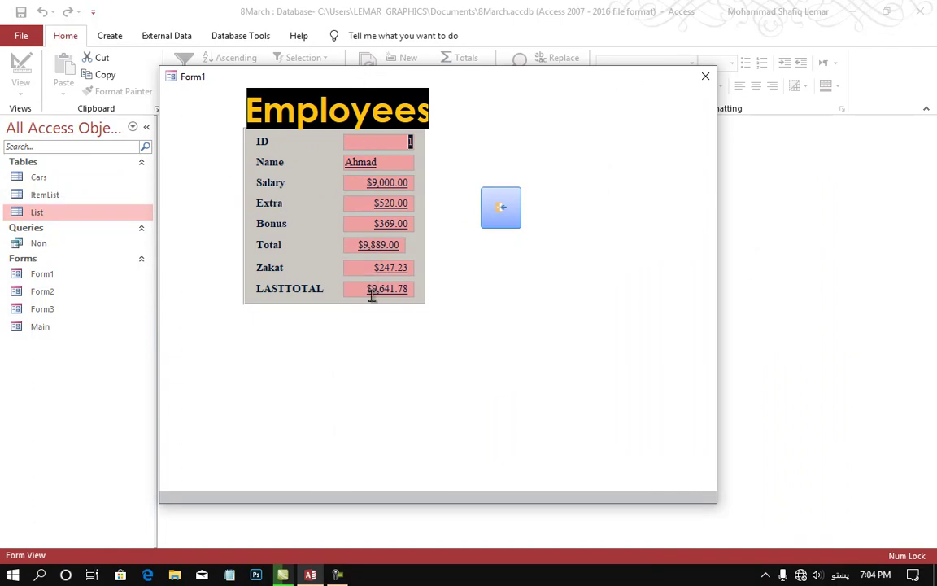
- Set Form1's Default View to Continuous Forms and preview the stacked employee records
right_click(446, 317)
left_click(493, 355)
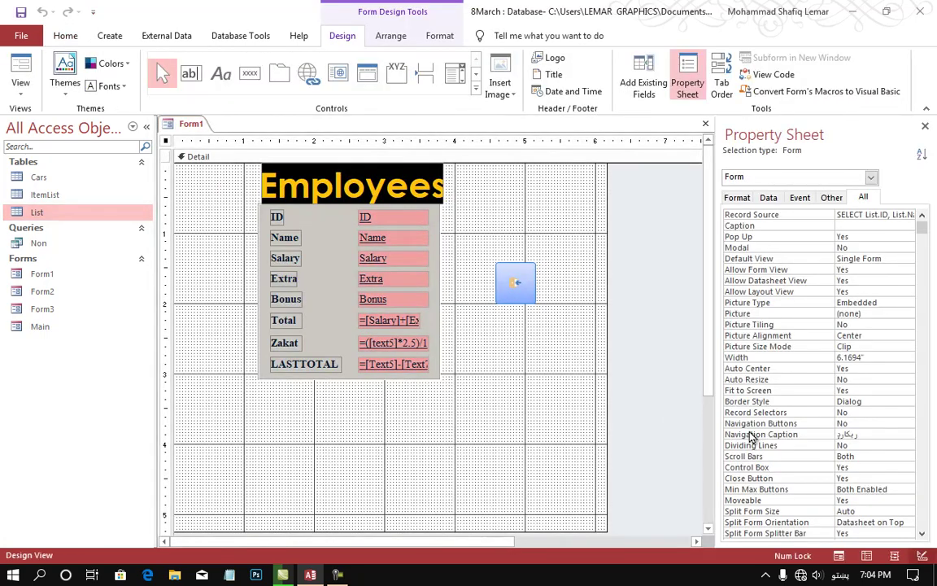
left_click(768, 447)
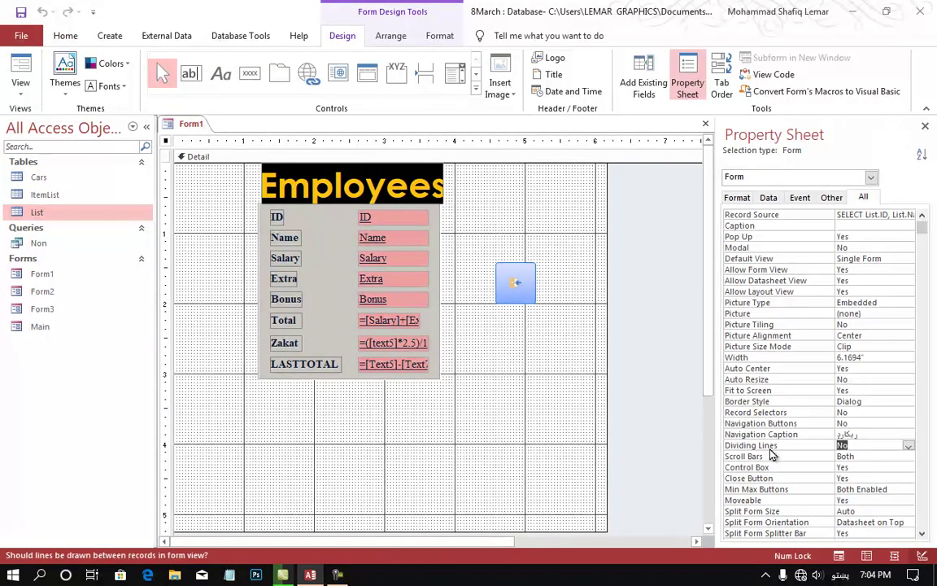
left_click(898, 259)
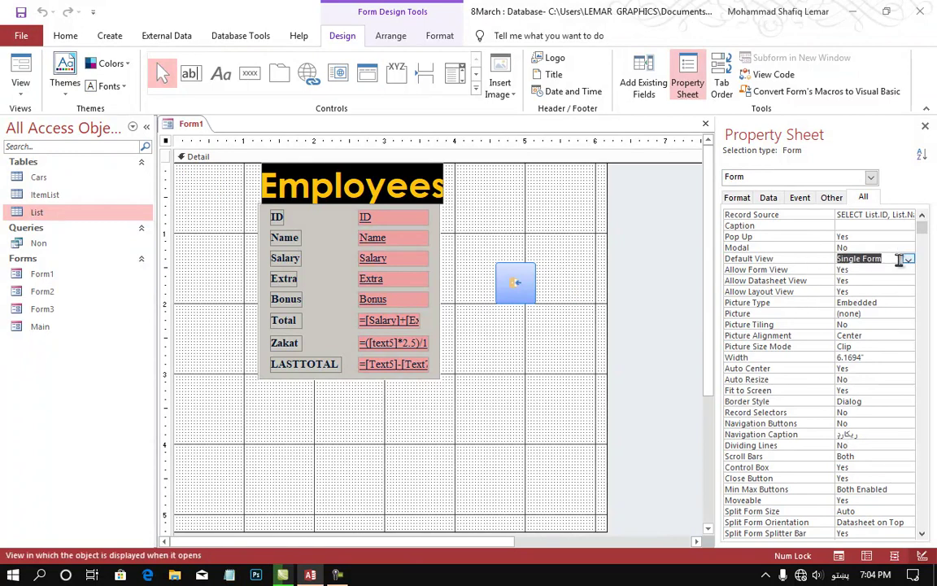
left_click(907, 258)
left_click(869, 280)
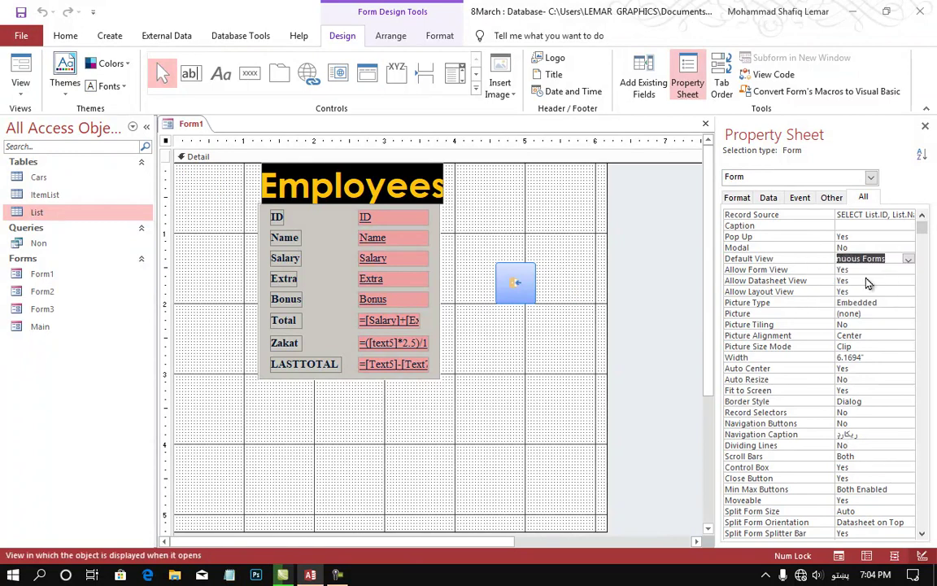
left_click(20, 69)
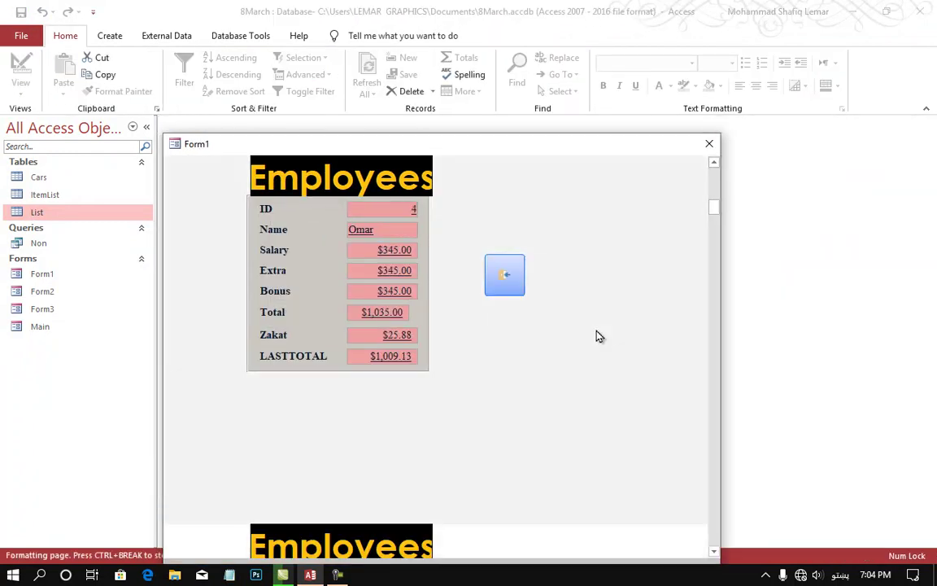
scroll(601, 345, "down", 1)
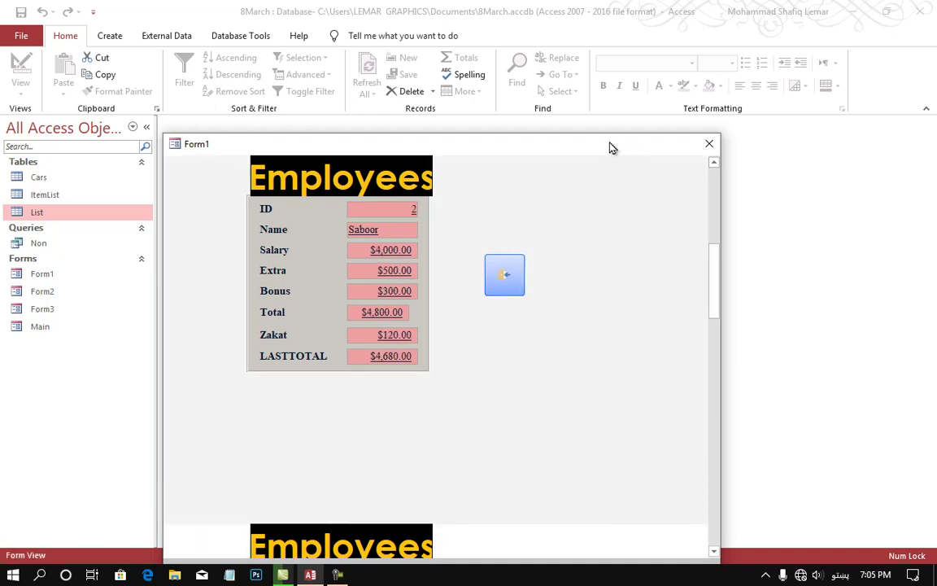
left_click_drag(525, 154, 526, 85)
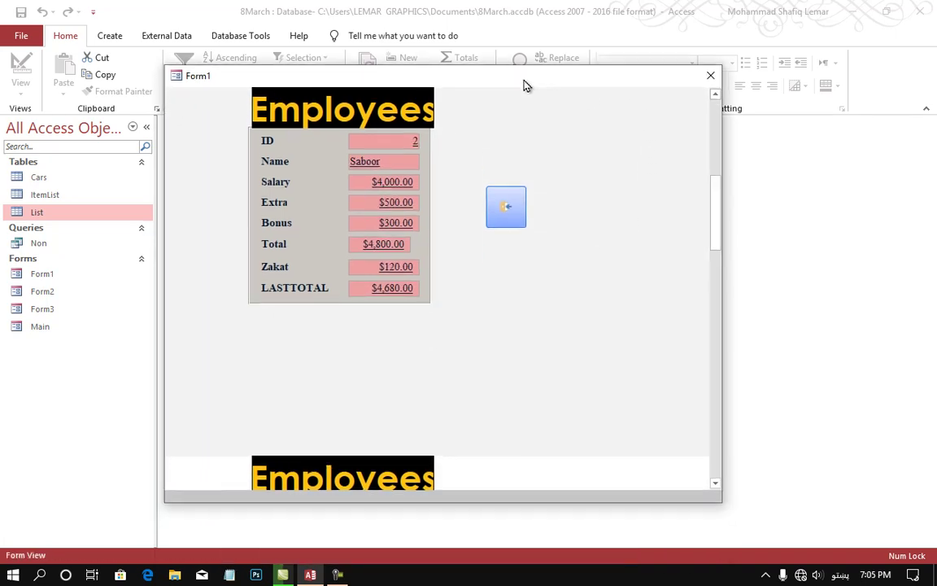
scroll(442, 358, "down", 1)
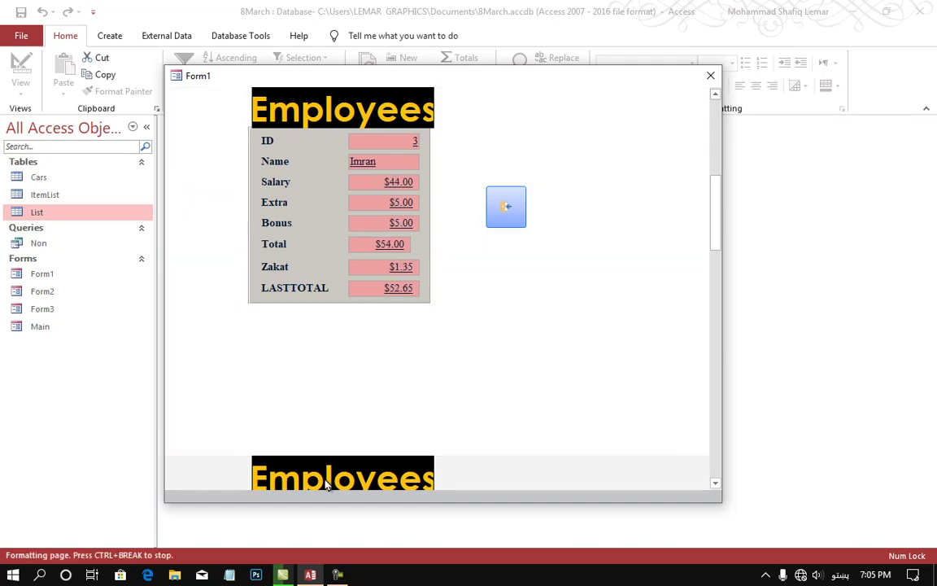
scroll(325, 483, "down", 1)
scroll(325, 483, "up", 2)
- Shorten the Detail section to just below the fields and recheck the stacked records
right_click(505, 334)
left_click(537, 370)
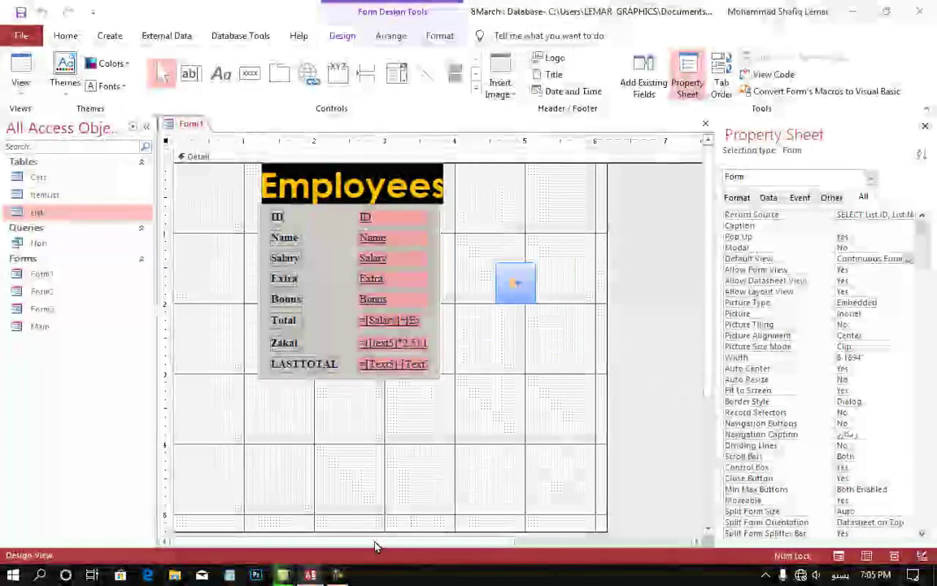
left_click_drag(376, 514, 370, 378)
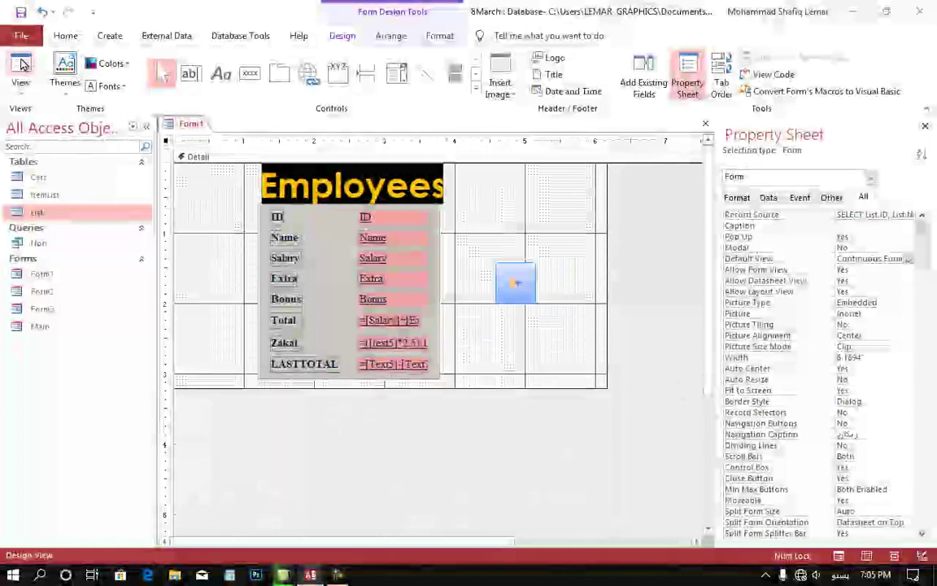
key("F5")
right_click(597, 281)
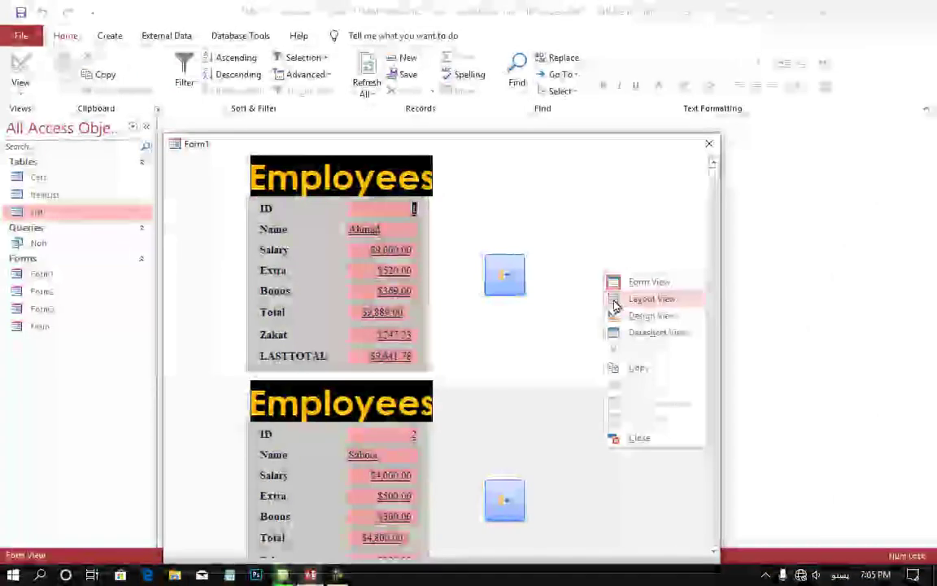
left_click(619, 311)
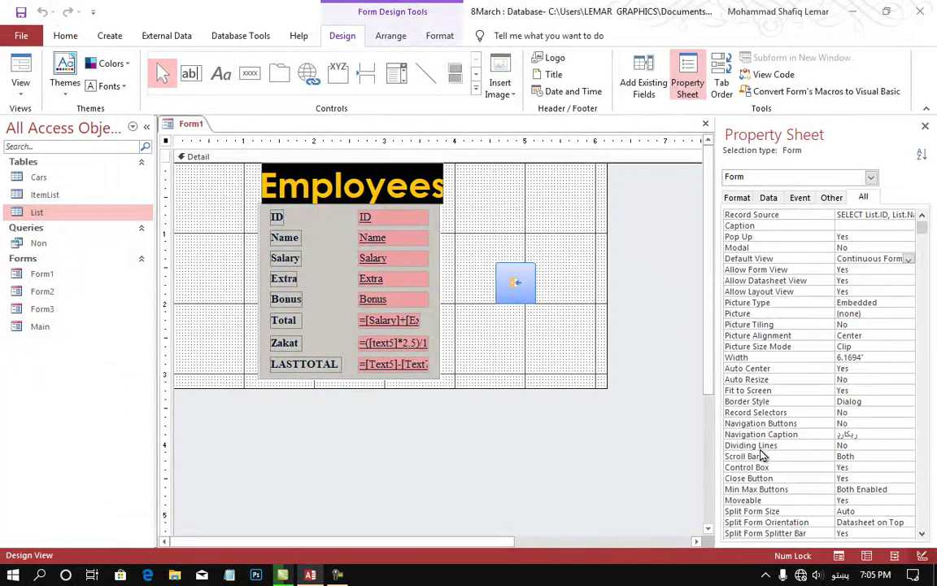
- Set Dividing Lines to Yes and preview the separated records in Form View
left_click(758, 445)
type("غ")
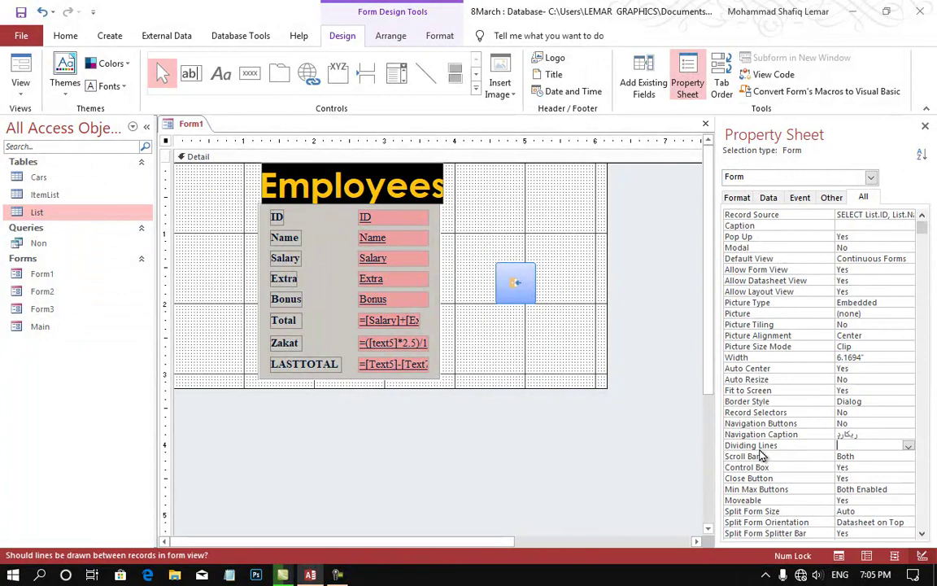
left_click(761, 455)
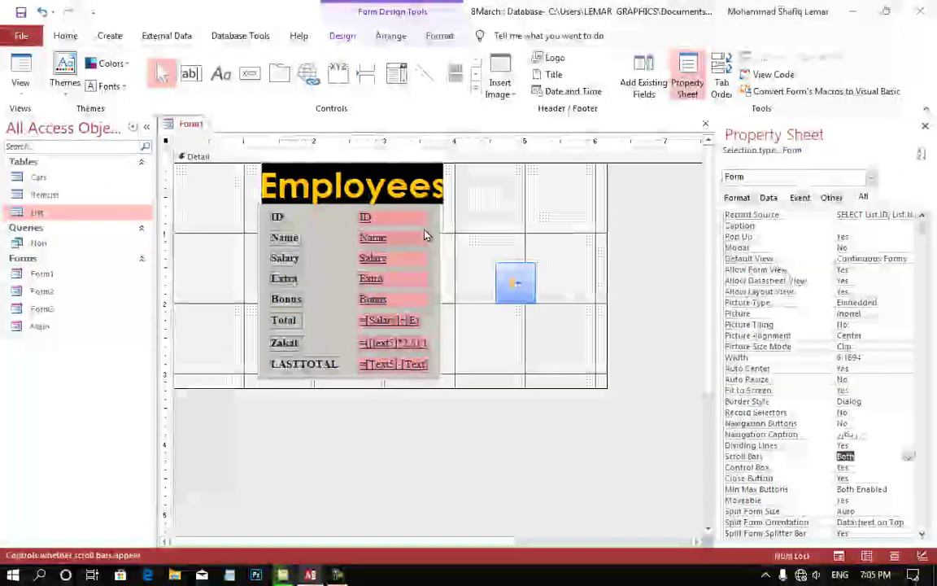
left_click(20, 69)
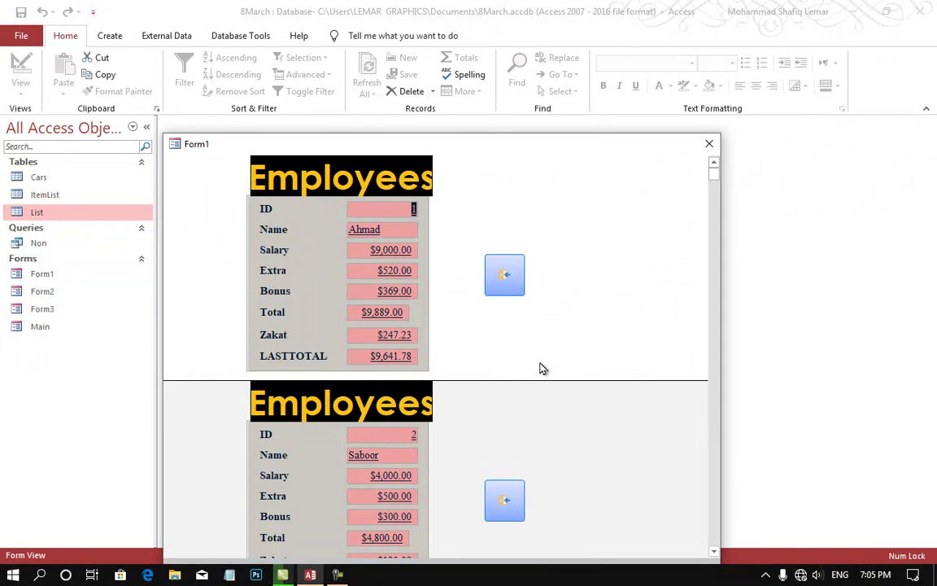
- Return Form1 to Design View and work on the Scroll Bars property
right_click(540, 368)
left_click(583, 407)
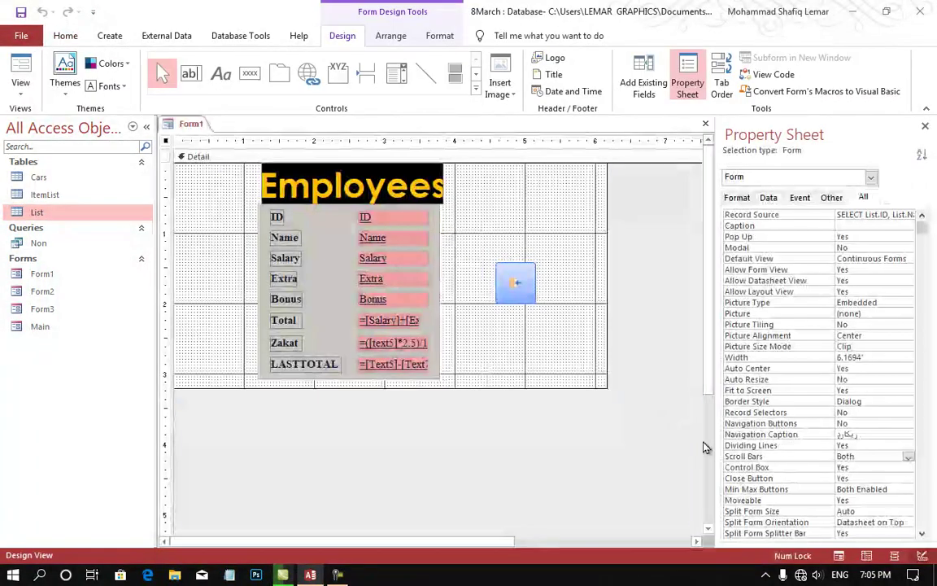
left_click(784, 459)
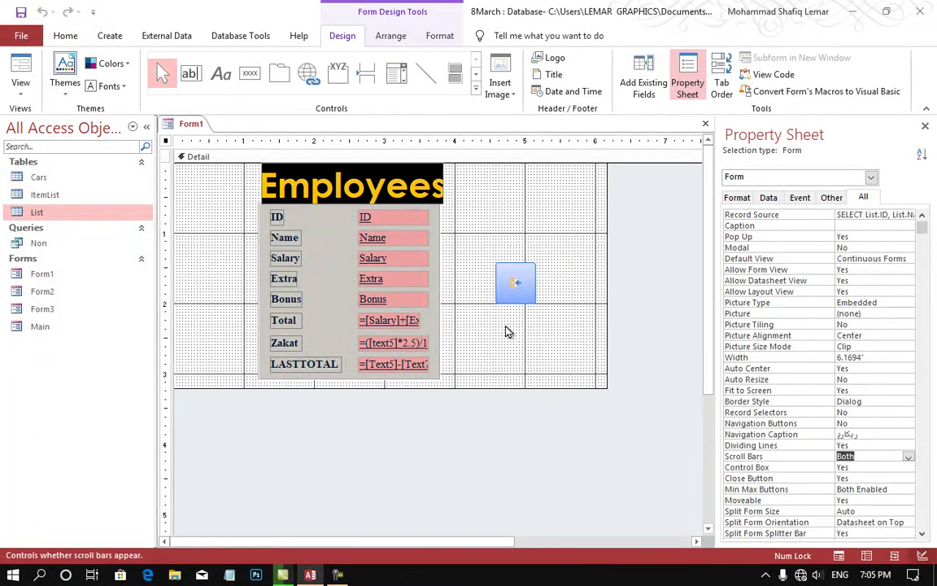
left_click(17, 77)
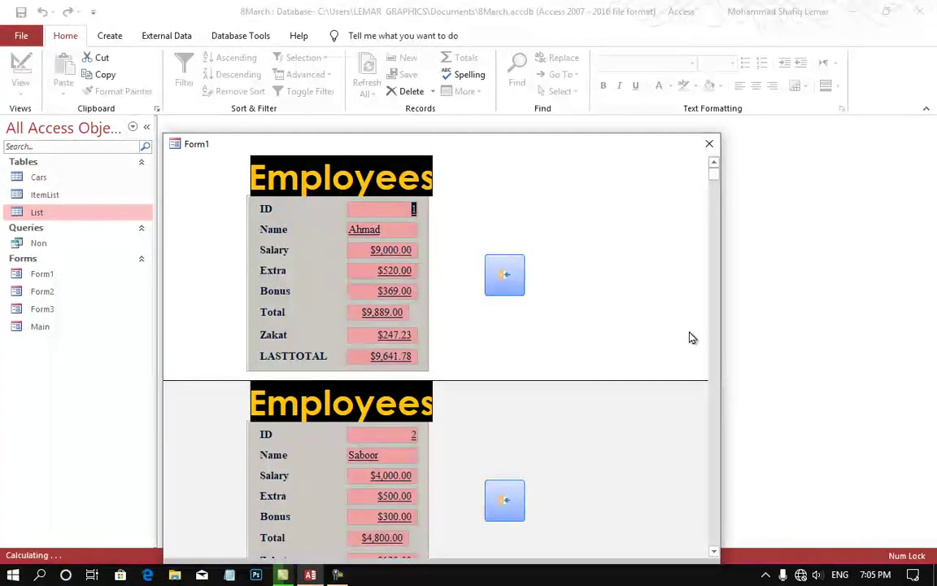
- Set Border Style to Sizable and test resizing the Form1 window in Form View
right_click(488, 250)
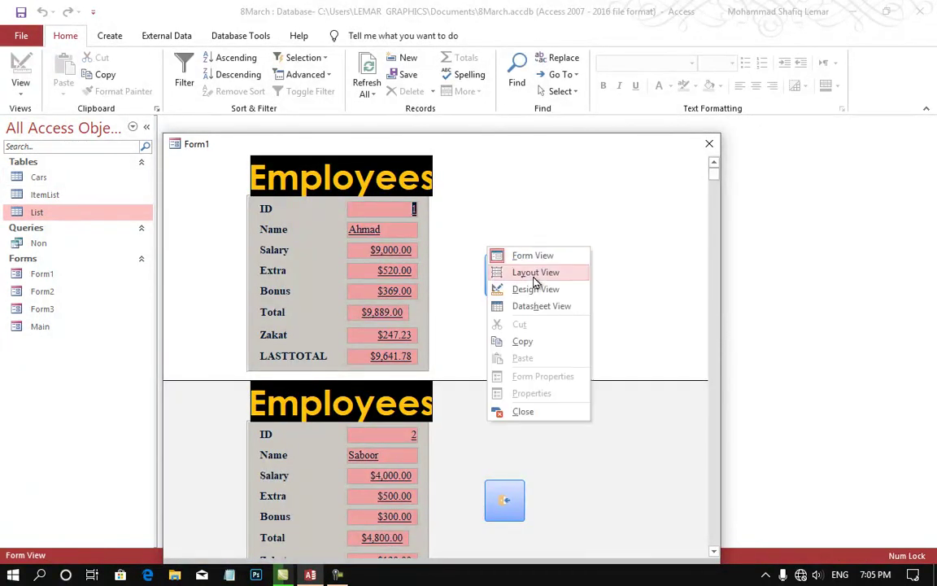
left_click(524, 287)
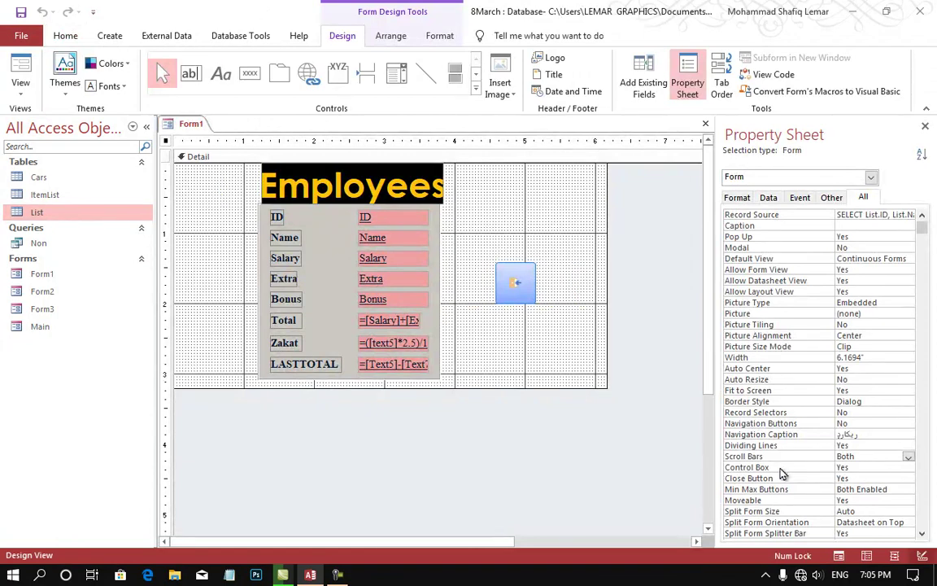
left_click(764, 402)
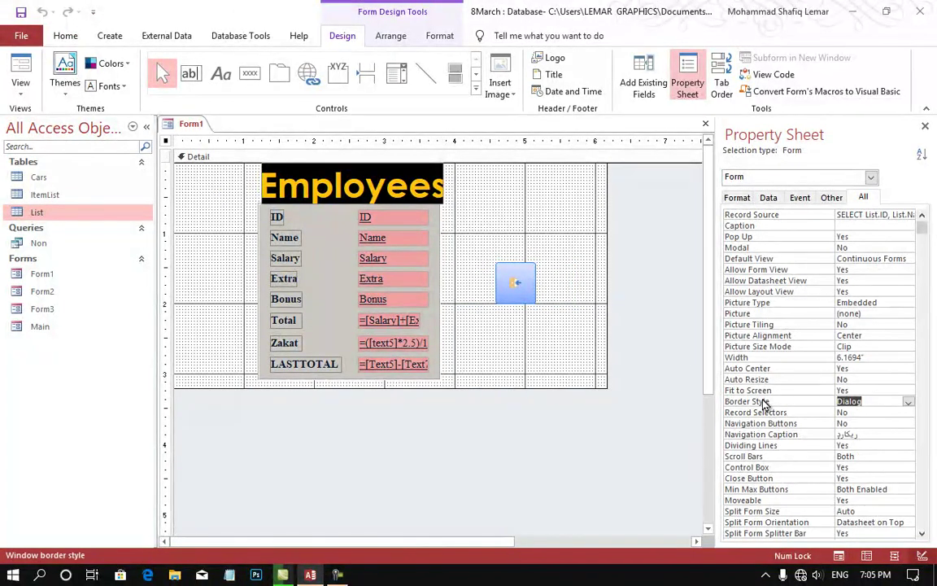
left_click(887, 412)
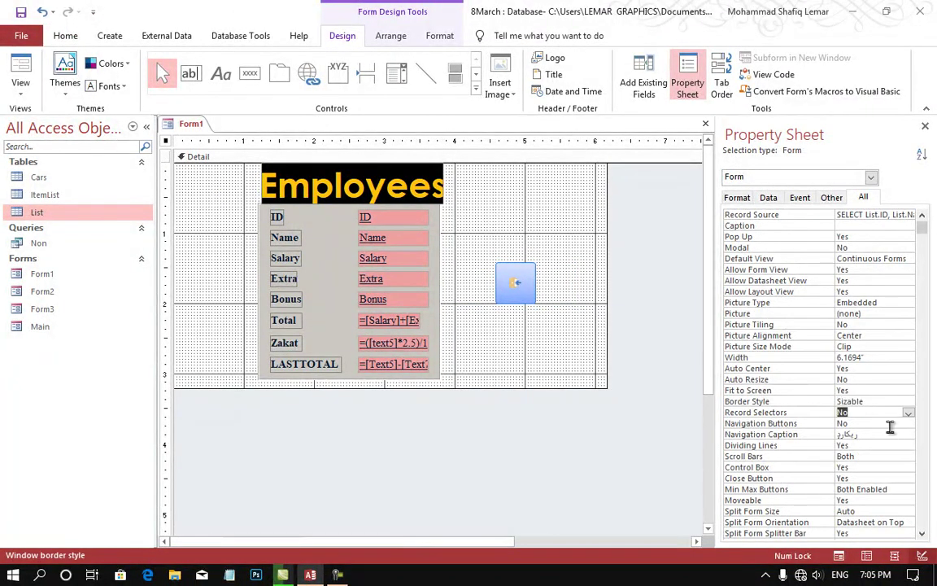
left_click(16, 50)
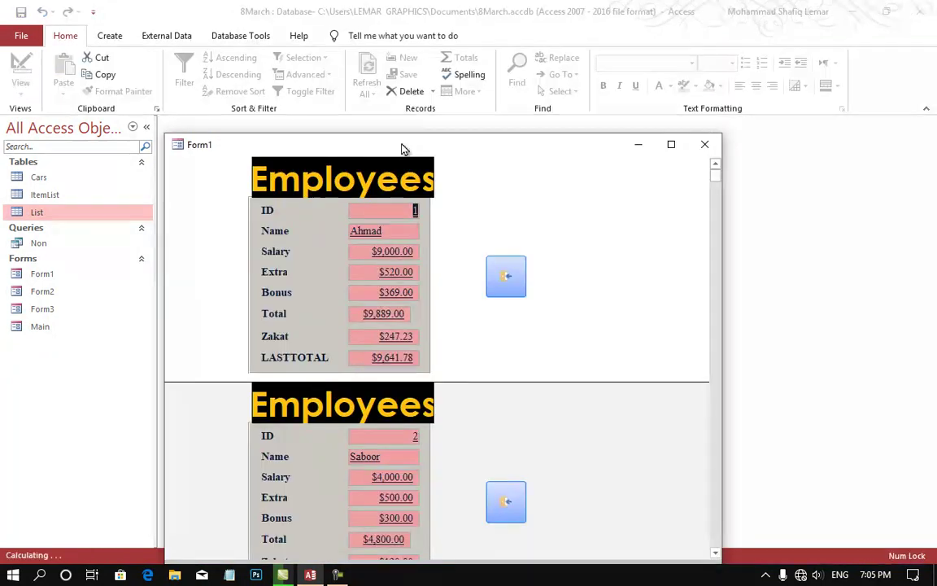
mouse_move(712, 118)
left_mouse_down()
mouse_move(722, 255)
mouse_move(391, 254)
left_mouse_up()
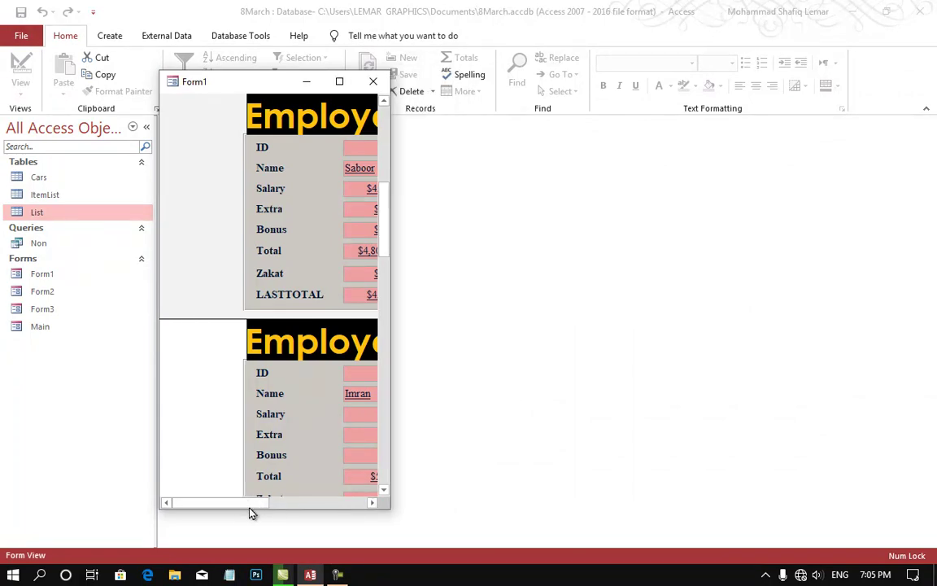
left_click_drag(250, 509, 341, 502)
right_click(271, 348)
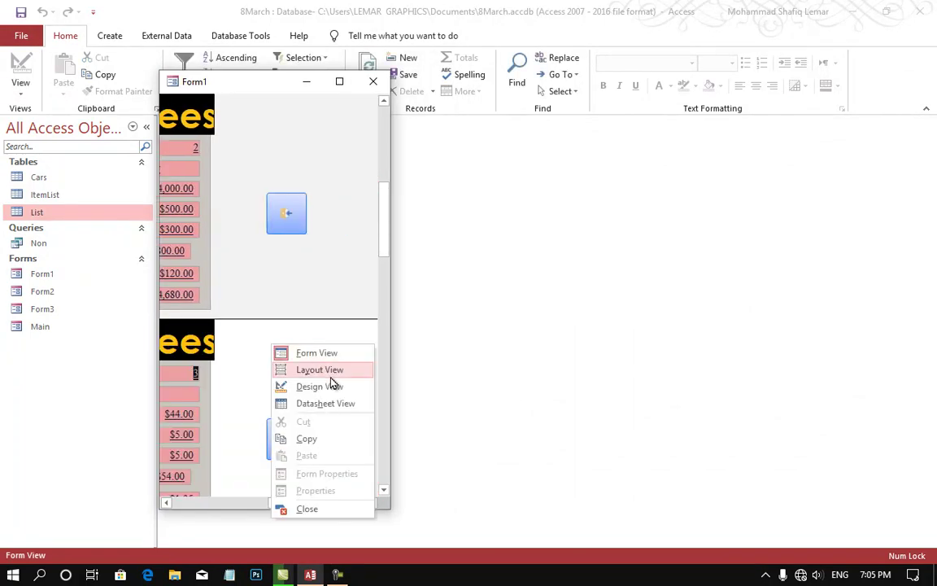
left_click(330, 388)
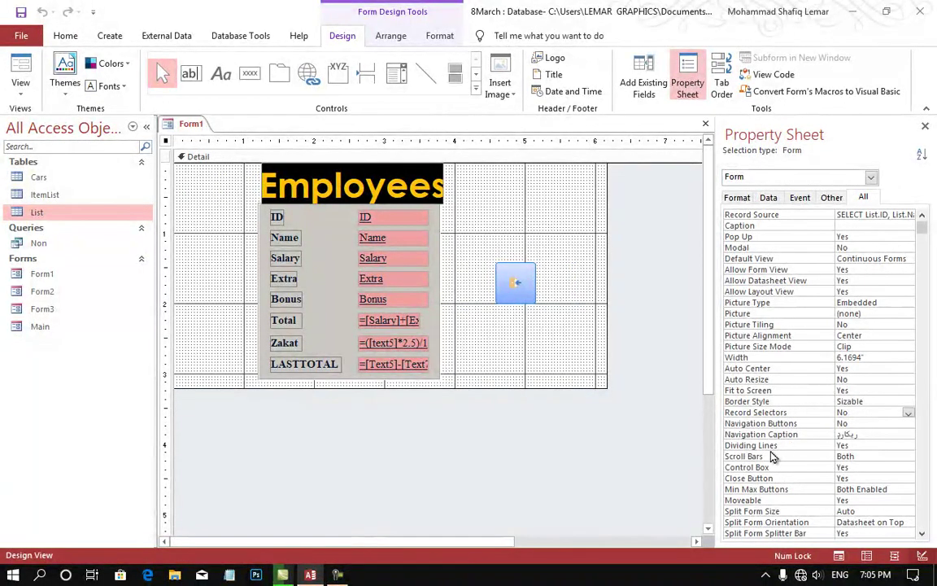
- Set Scroll Bars to Neither and widen the previewed window to confirm no scroll bars
left_click(886, 458)
left_click(908, 457)
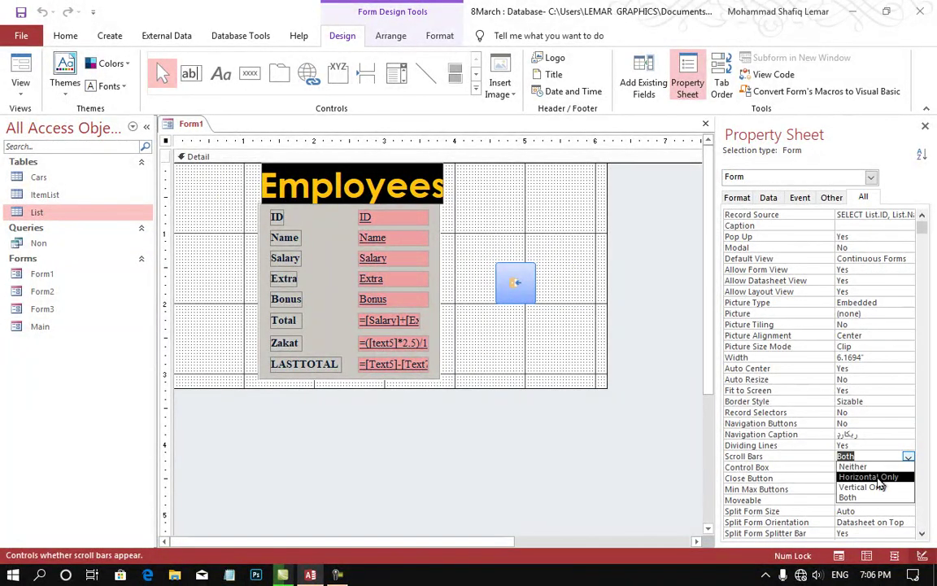
left_click(856, 466)
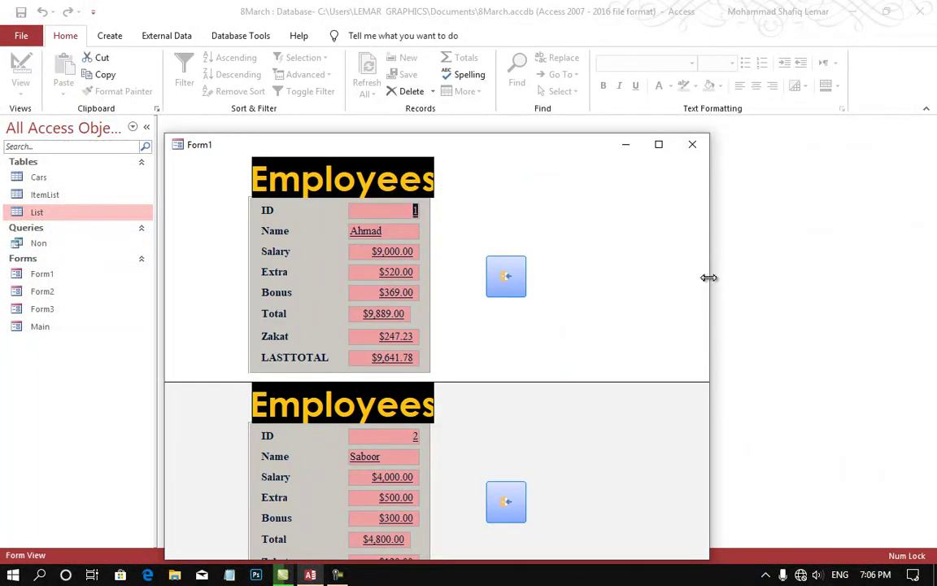
left_click_drag(711, 275, 770, 309)
right_click(446, 310)
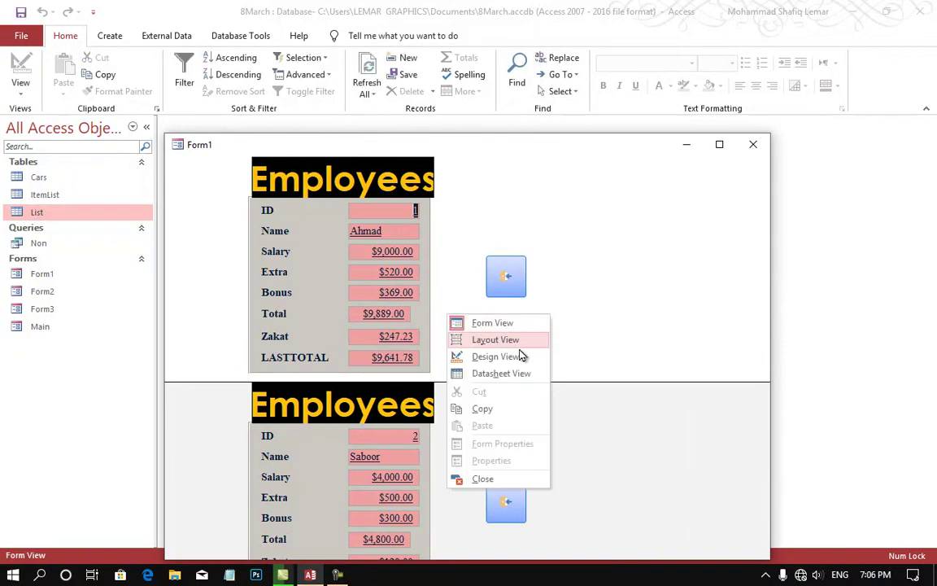
left_click(521, 355)
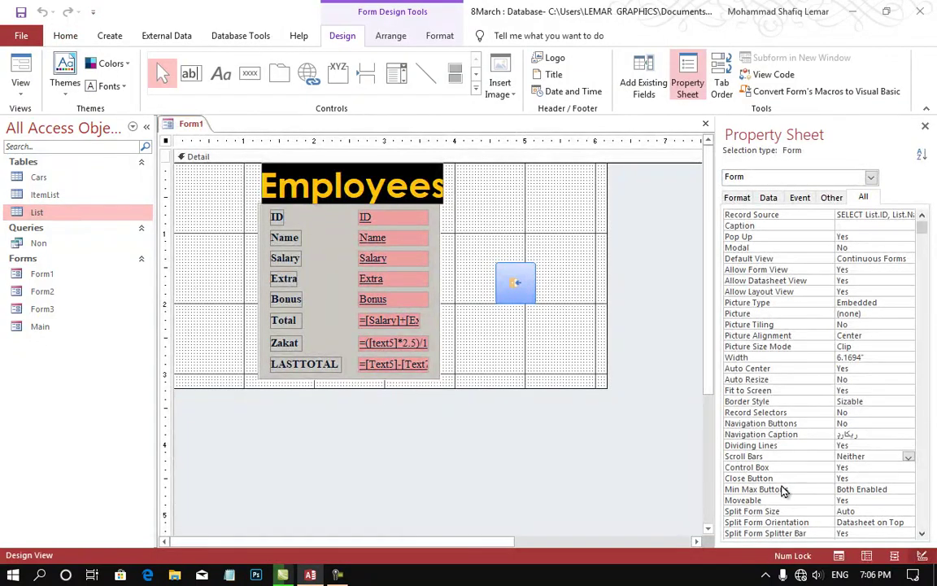
- Preview Form1 as a pop-up window, moving it higher on screen
left_click(780, 469)
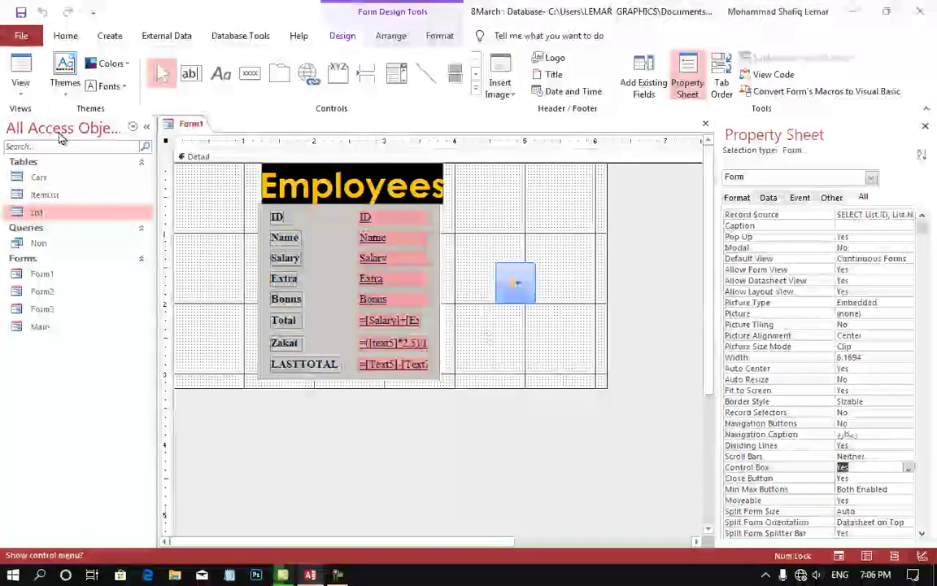
left_click(18, 82)
left_click_drag(567, 138, 562, 75)
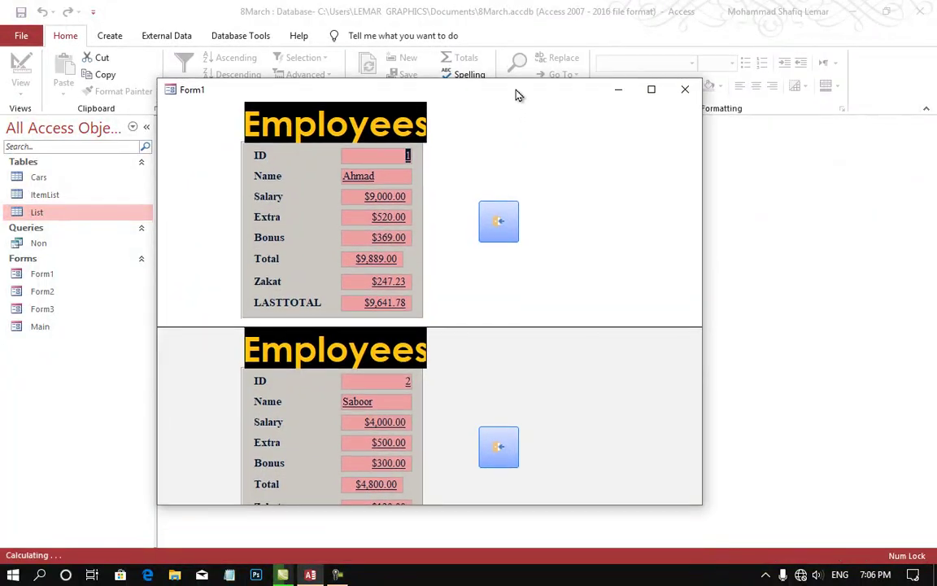
right_click(620, 175)
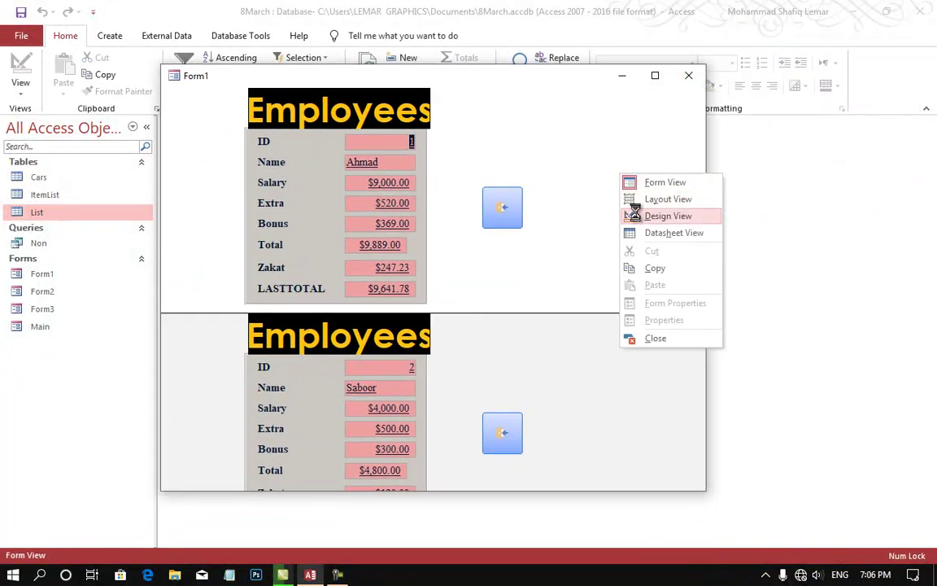
left_click(639, 216)
- Set Control Box to No and preview the form window without it
left_click(786, 469)
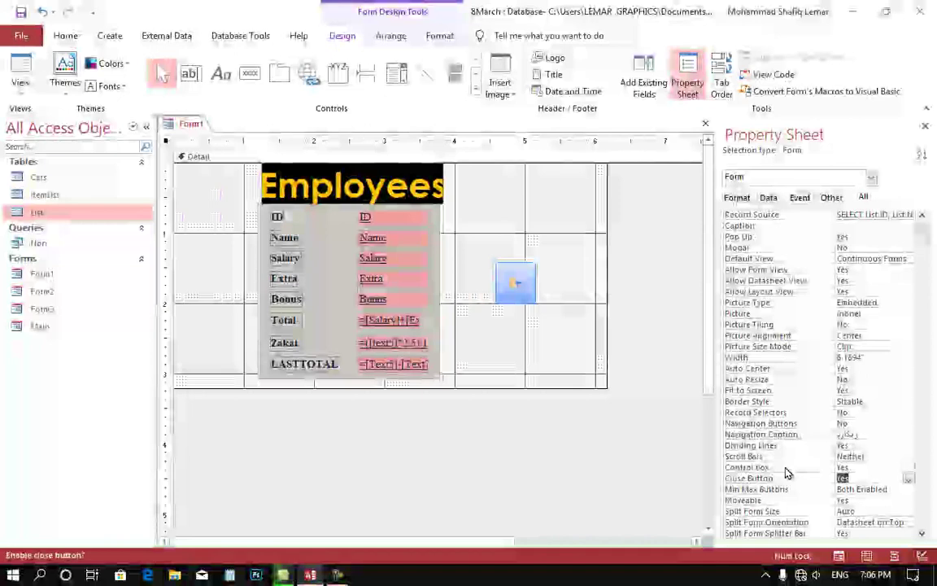
double_click(786, 470)
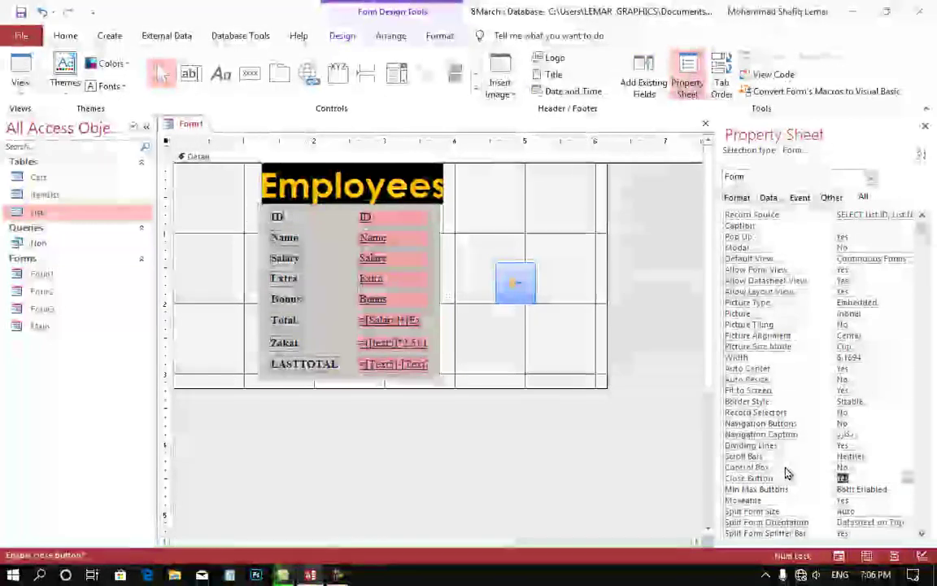
left_click(807, 479)
left_click(31, 61)
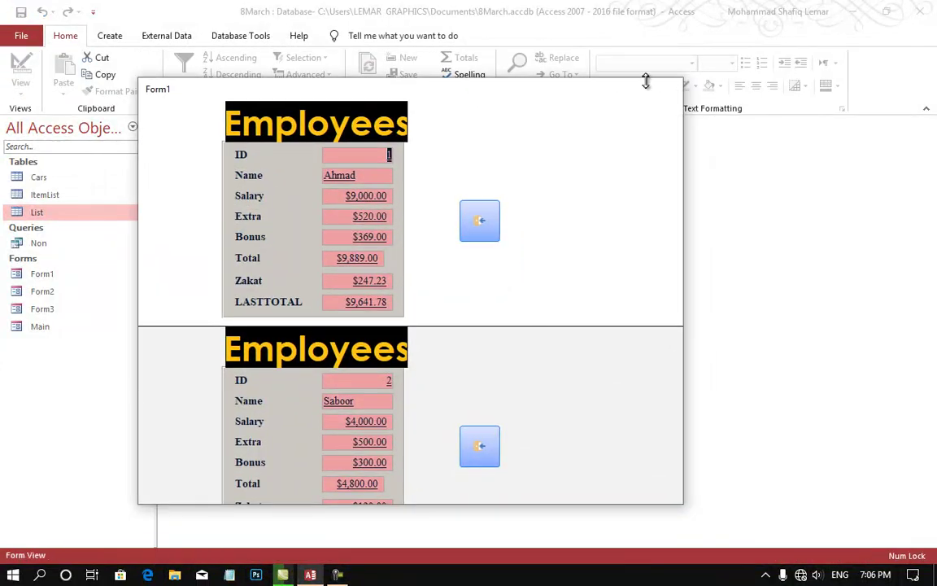
right_click(598, 122)
left_click(620, 160)
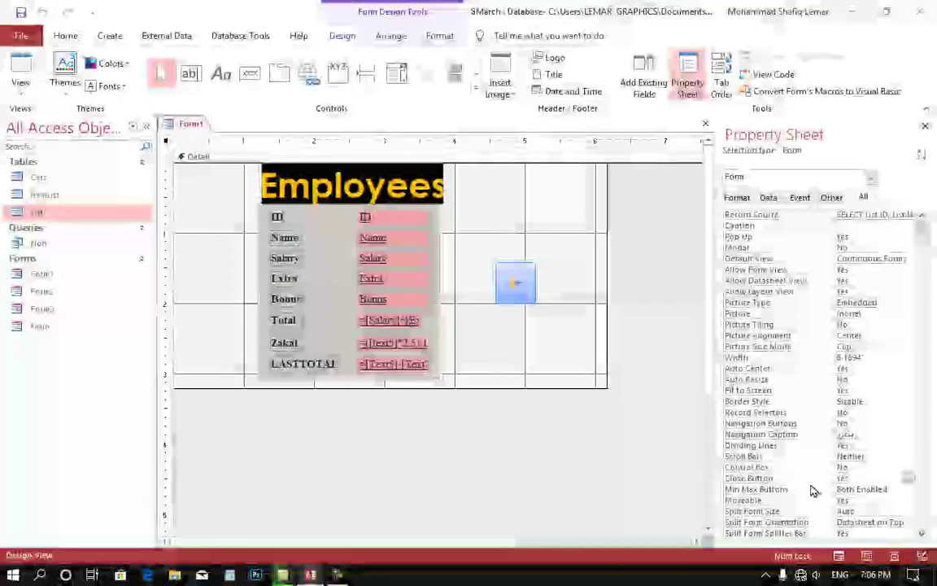
- Restore Control Box to Yes, set Close Button to No, and preview the form
left_click(804, 471)
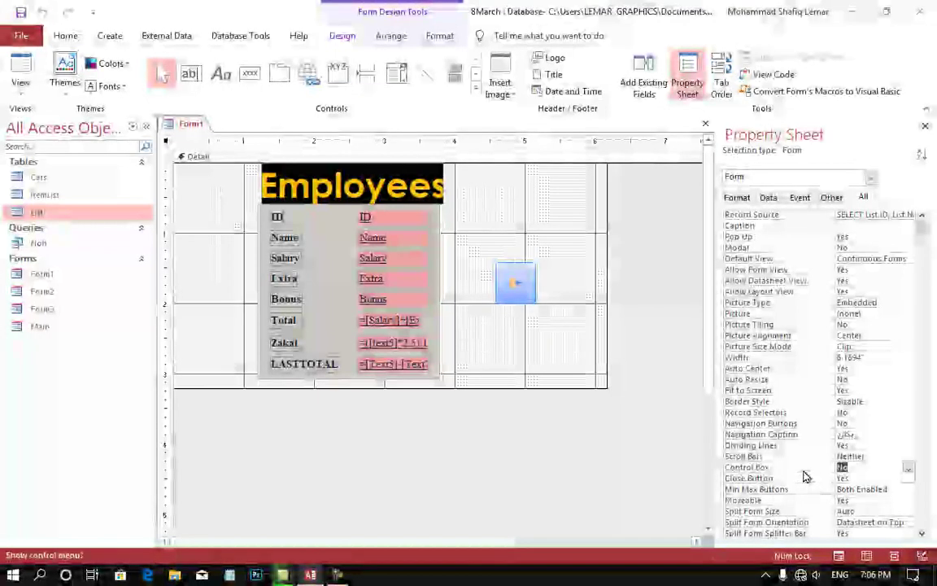
type("y")
key("Return")
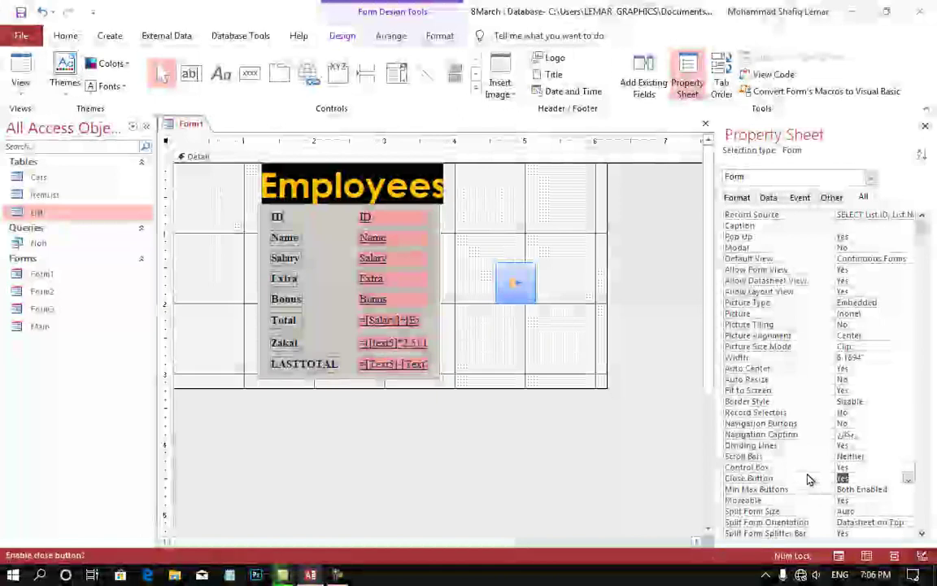
type("n")
key("Return")
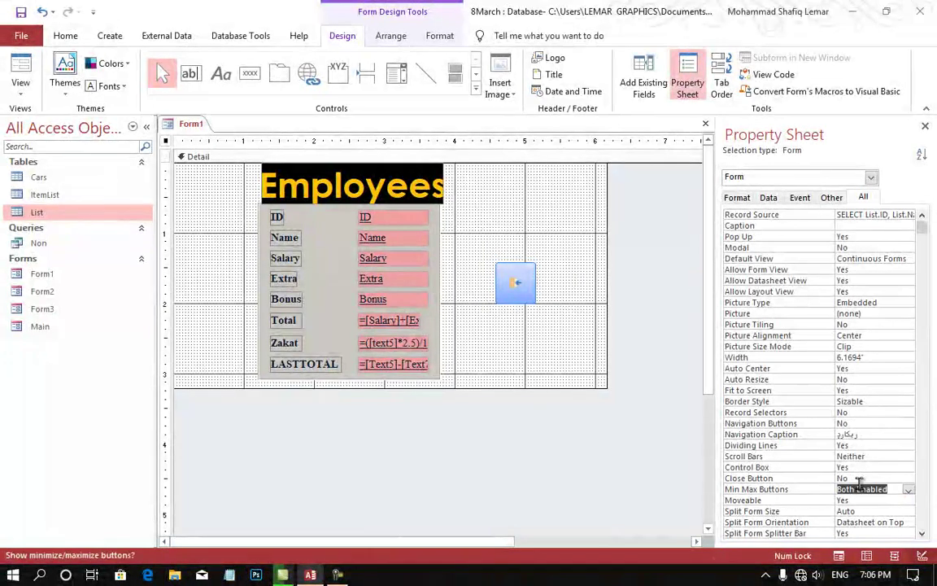
left_click(20, 73)
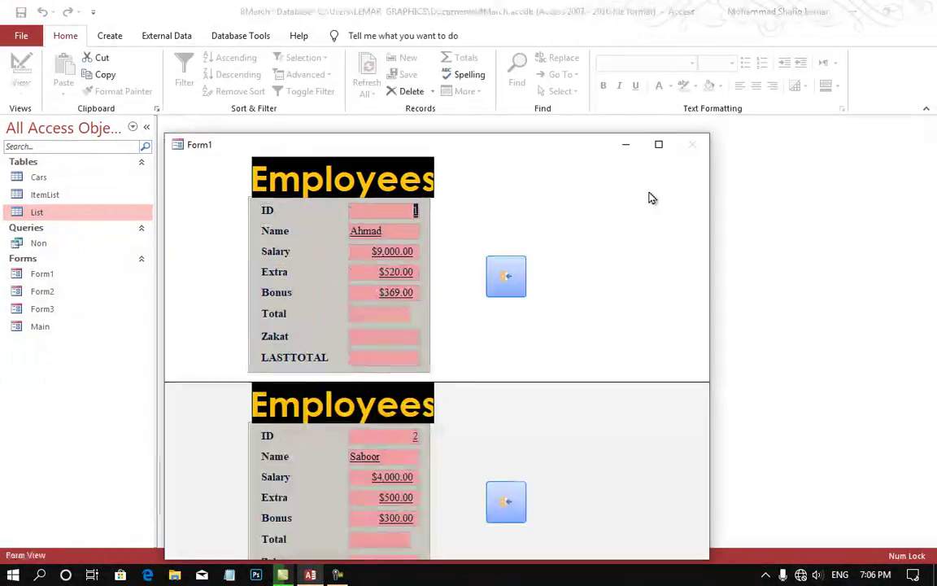
- Set Min Max Buttons to None and preview the window without minimize and maximize buttons
right_click(605, 226)
left_click(637, 261)
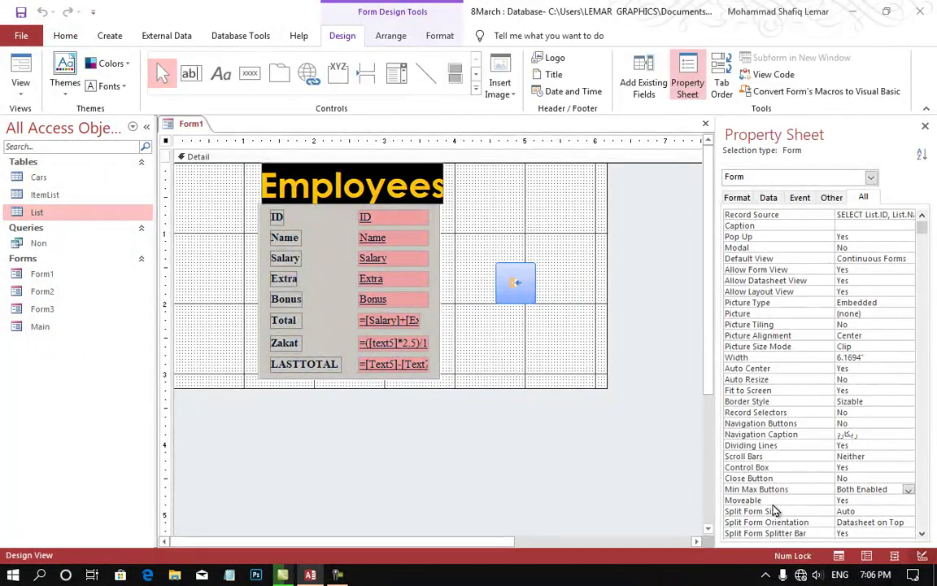
left_click(775, 491)
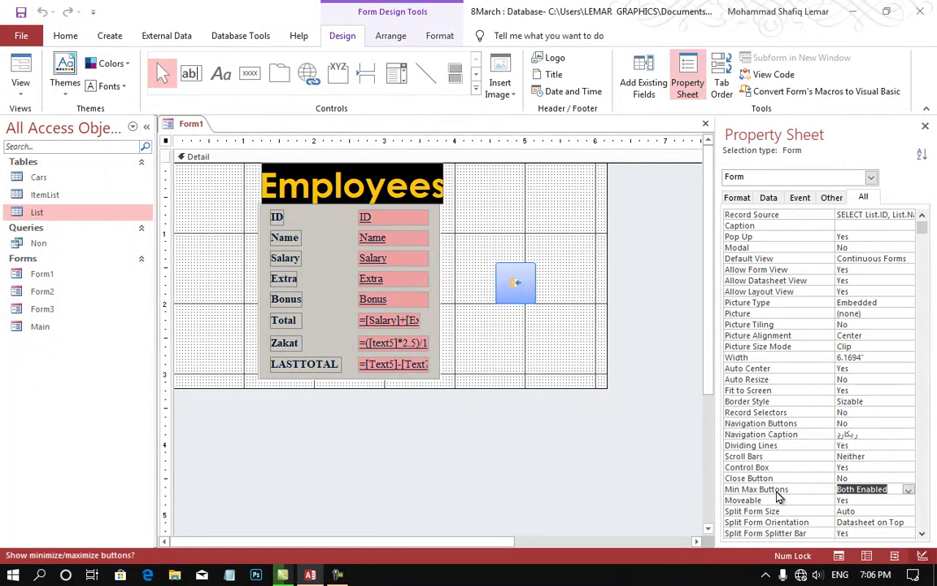
left_click(908, 489)
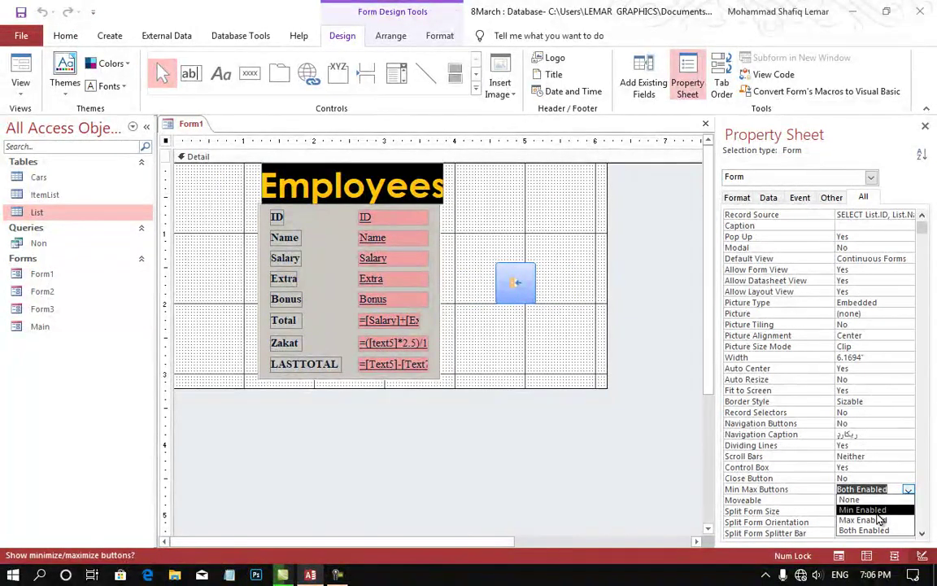
left_click(862, 500)
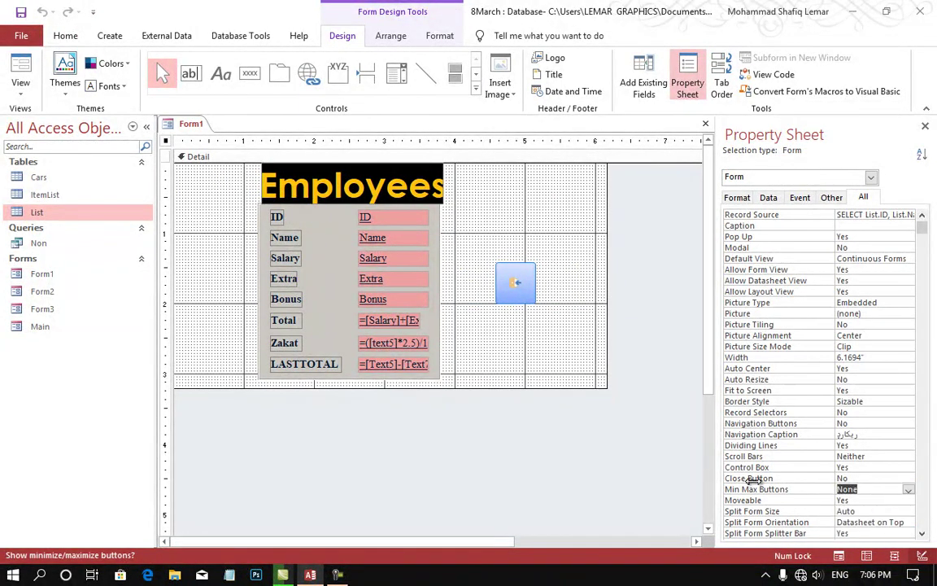
left_click(23, 76)
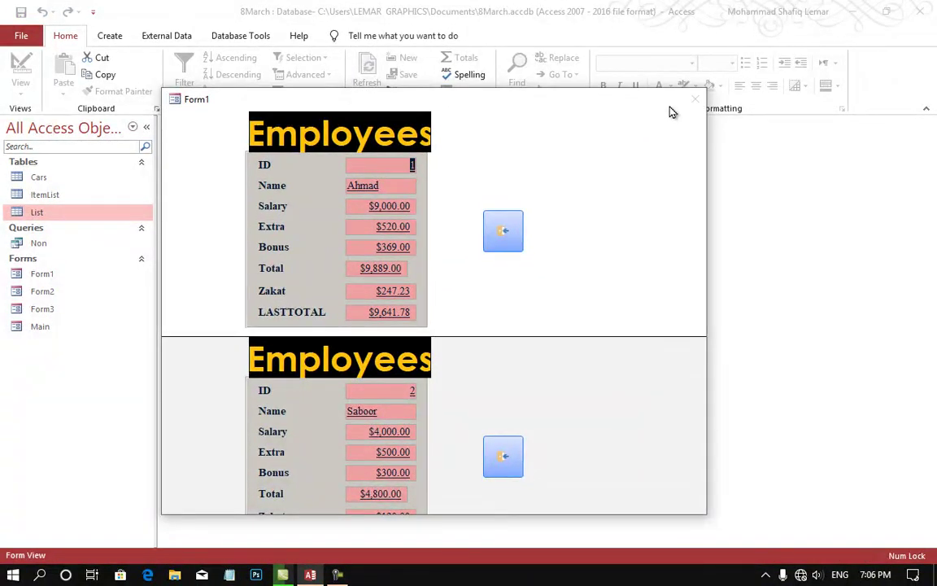
right_click(626, 193)
- Set Moveable to No and test dragging the Form1 window in Form View
left_click(660, 230)
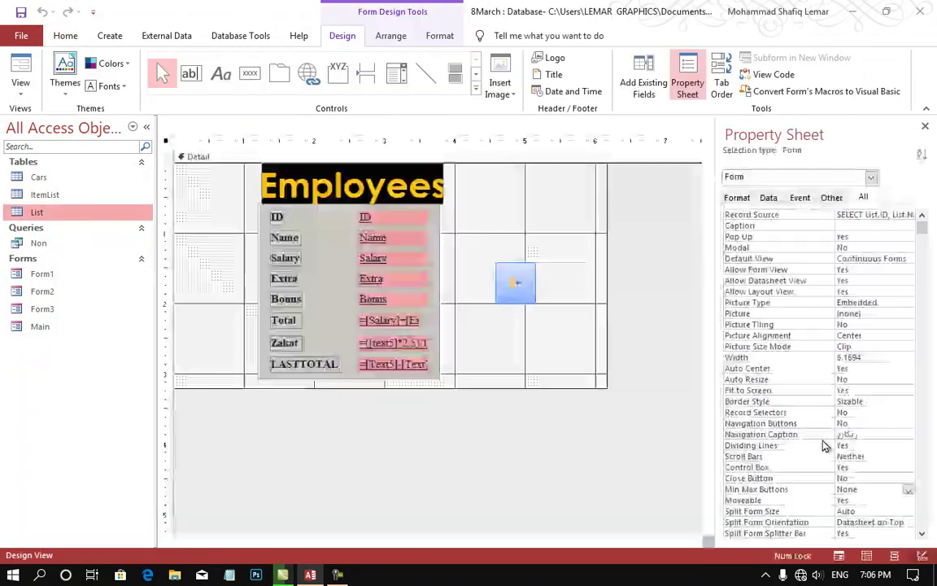
left_click(884, 500)
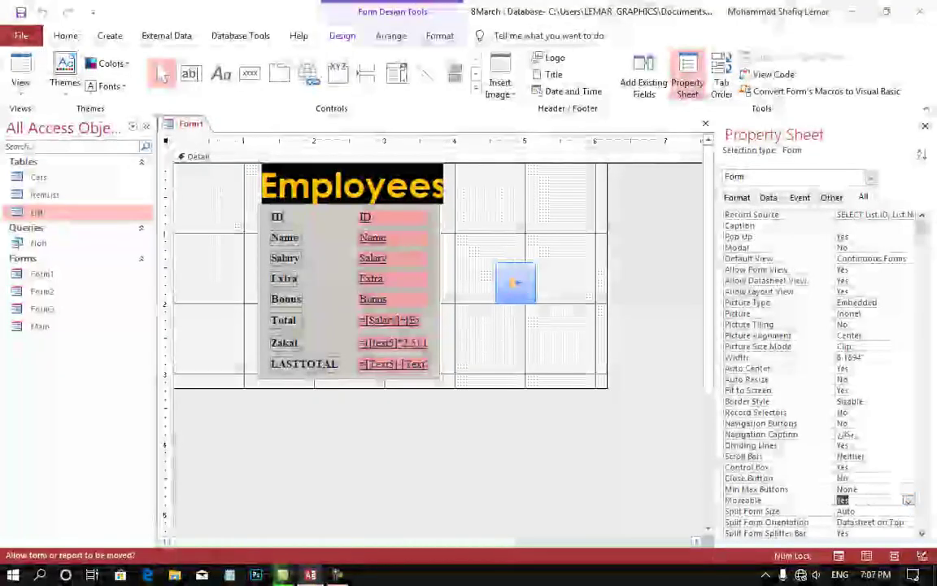
type("No")
left_click(846, 511)
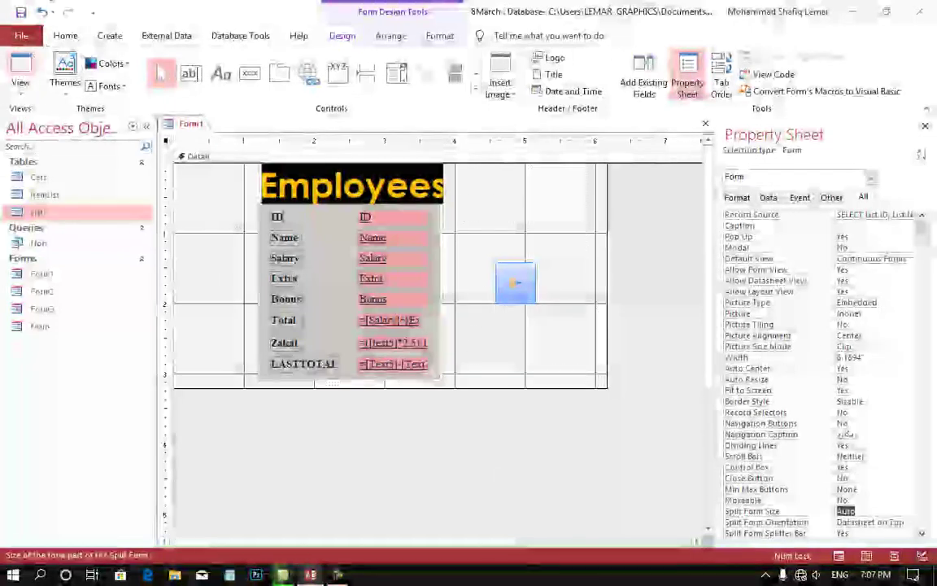
left_click(20, 69)
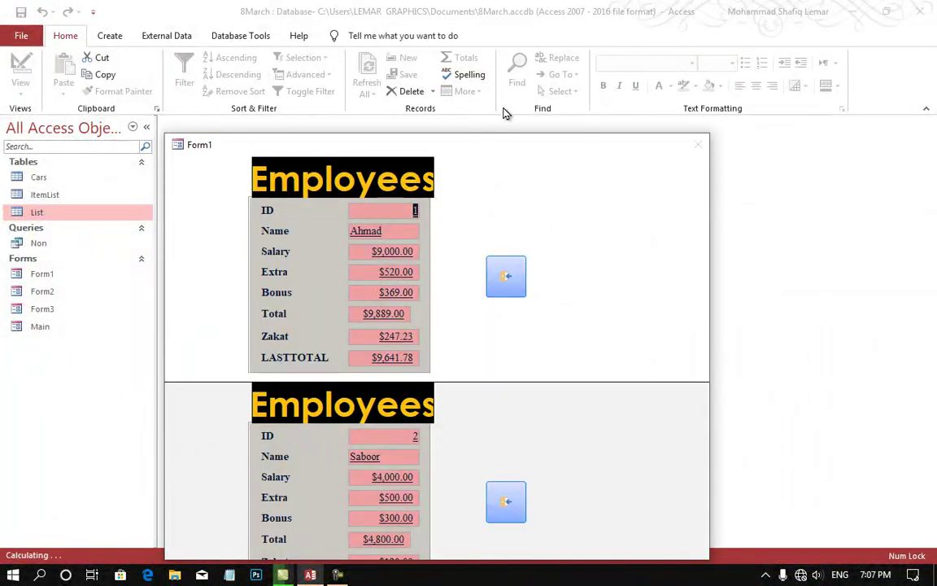
left_click_drag(482, 141, 481, 57)
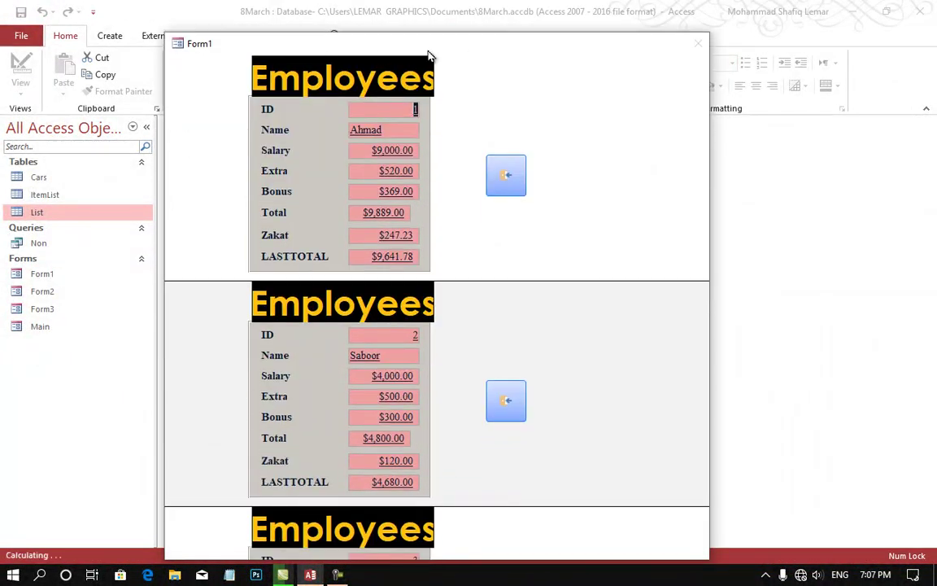
left_click_drag(642, 34, 581, 42)
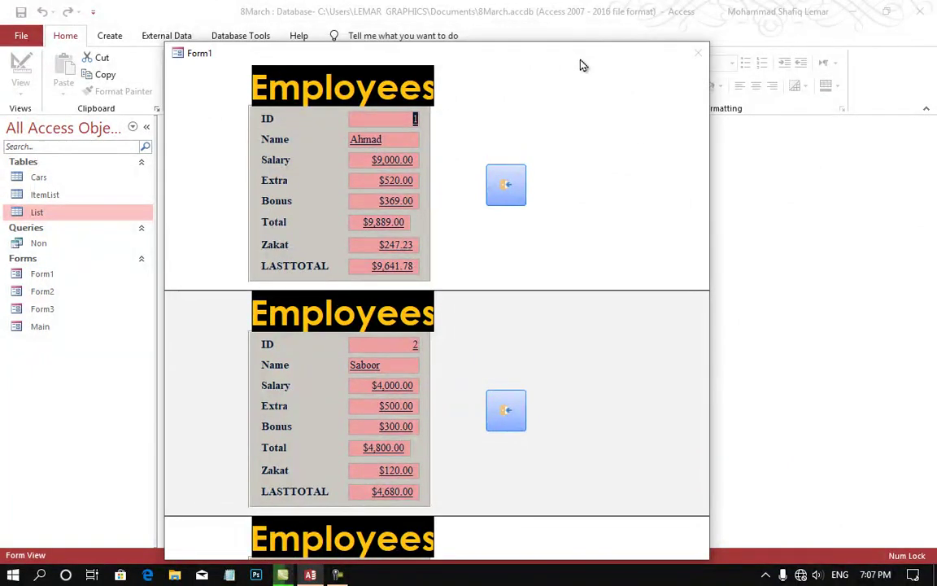
right_click(582, 66)
left_click(651, 154)
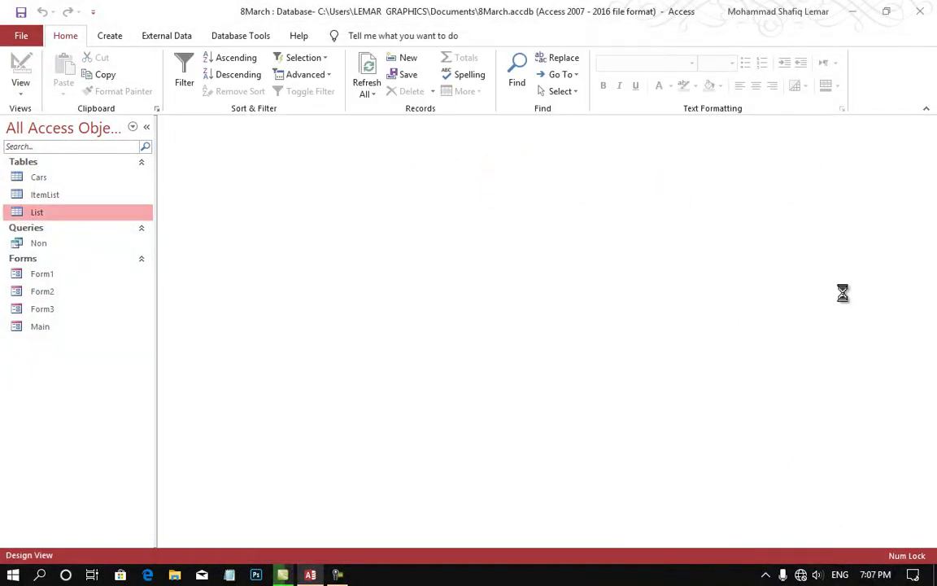
left_click(806, 513)
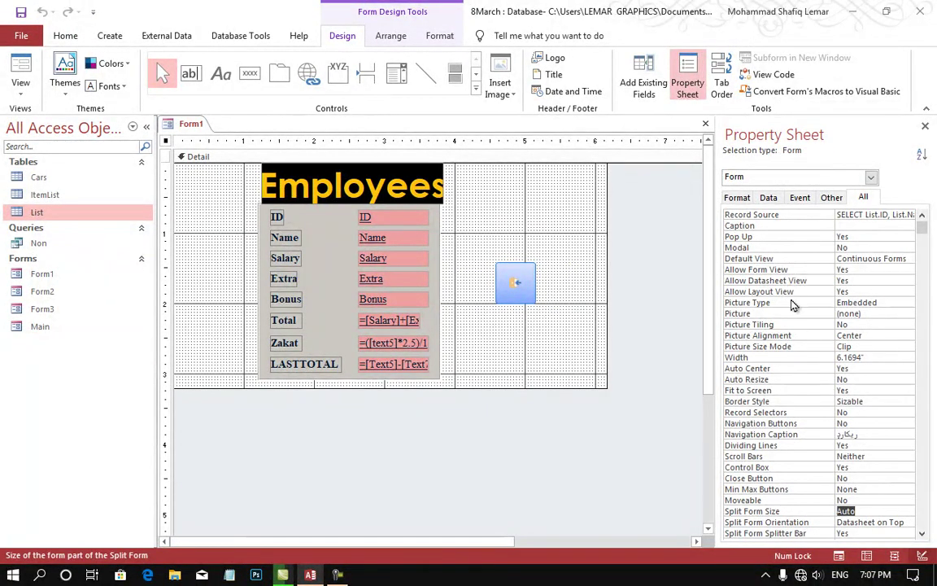
- Set Default View to Split Form and preview the datasheet above the record form
left_click(904, 259)
left_click(908, 258)
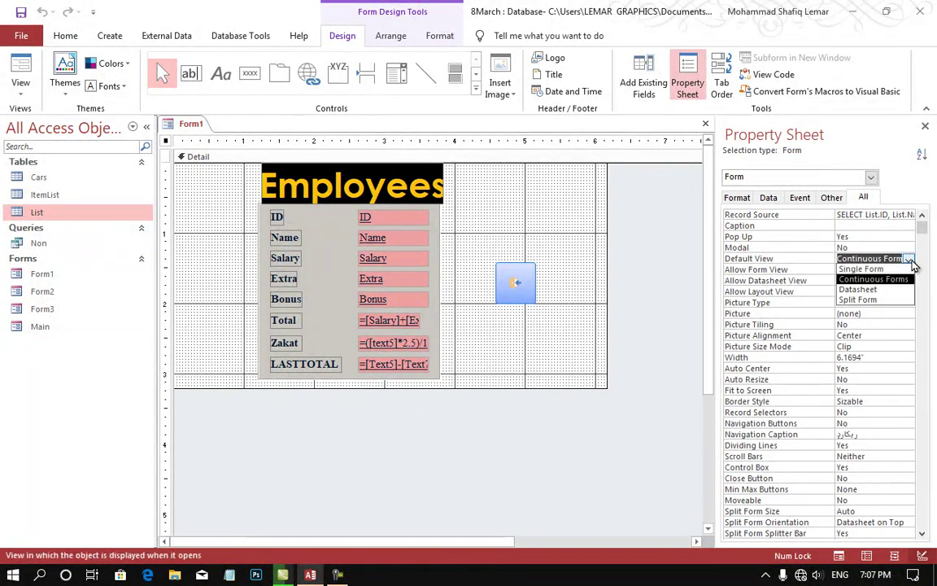
left_click(871, 300)
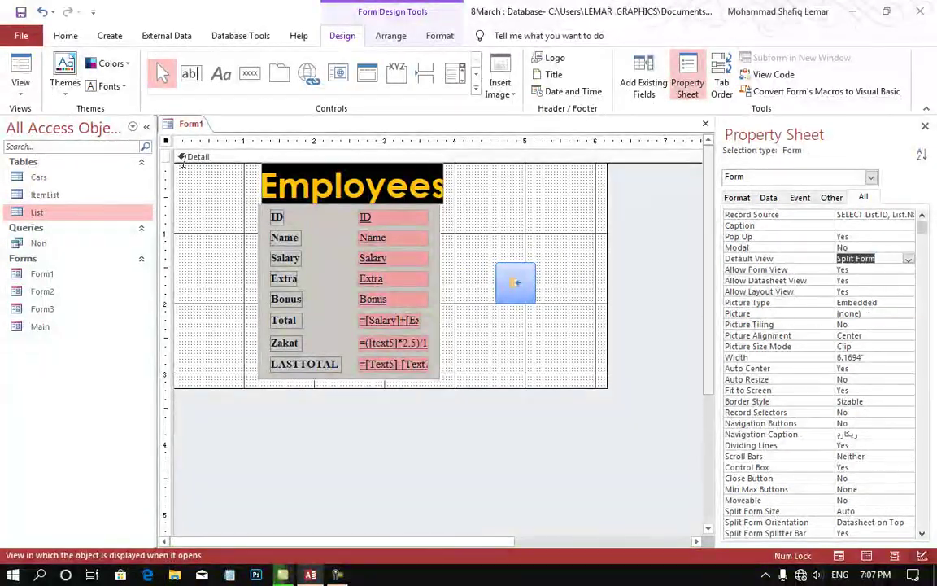
left_click(9, 82)
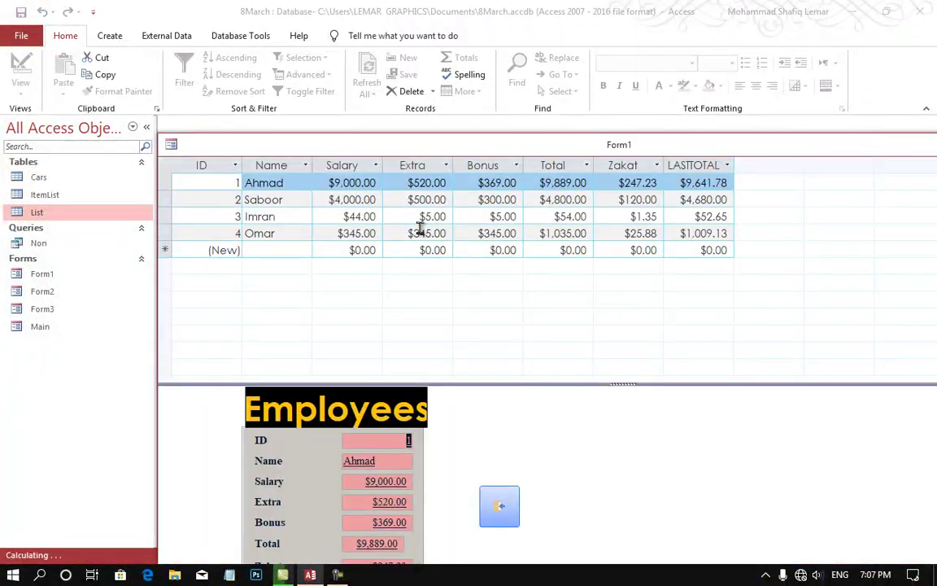
right_click(499, 438)
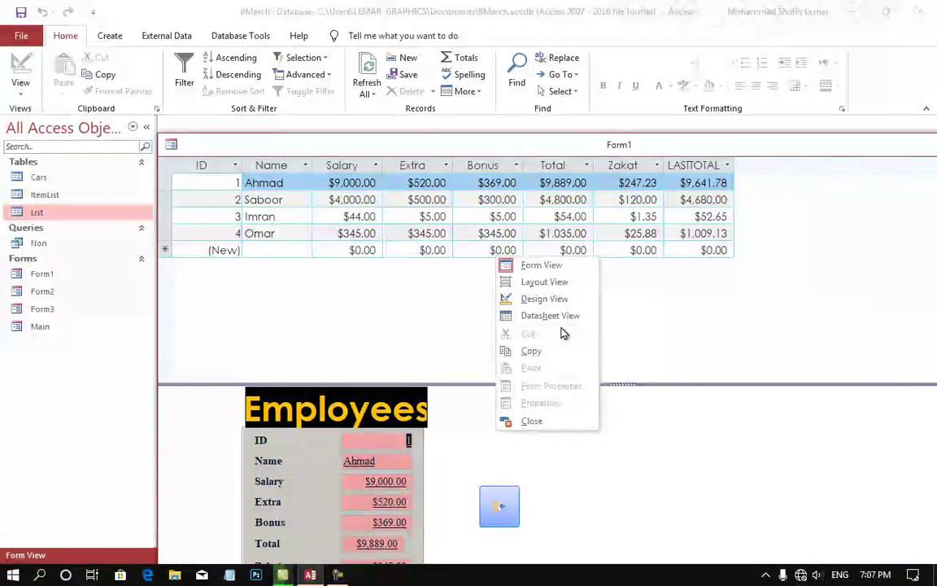
left_click(543, 298)
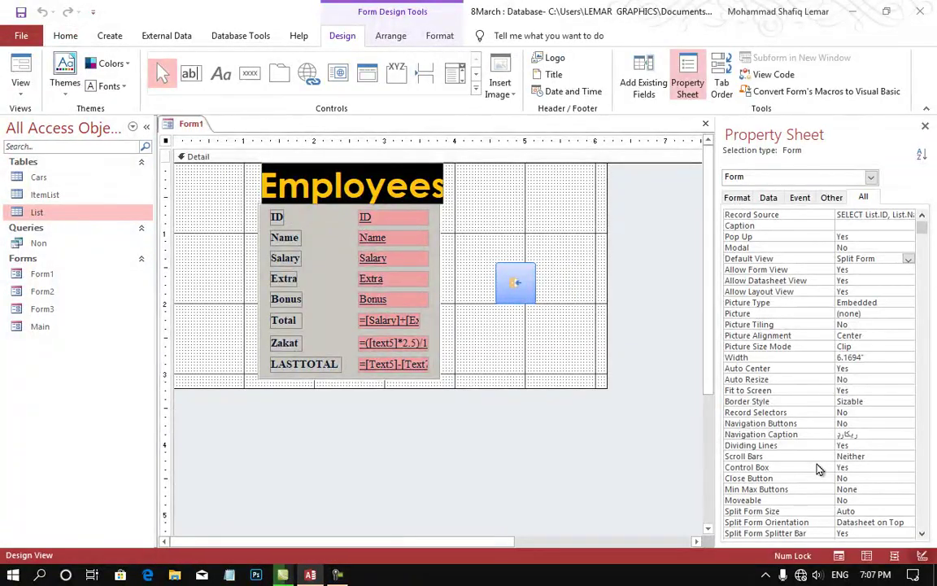
- Set Split Form Size to 5 inches and preview the resized split form
left_click(796, 514)
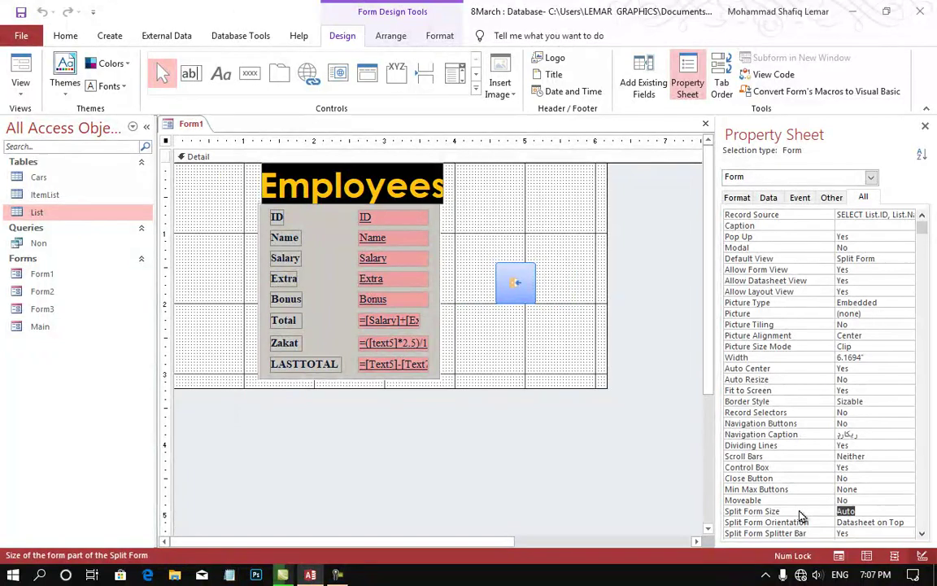
left_click(875, 511)
type("5")
key("Return")
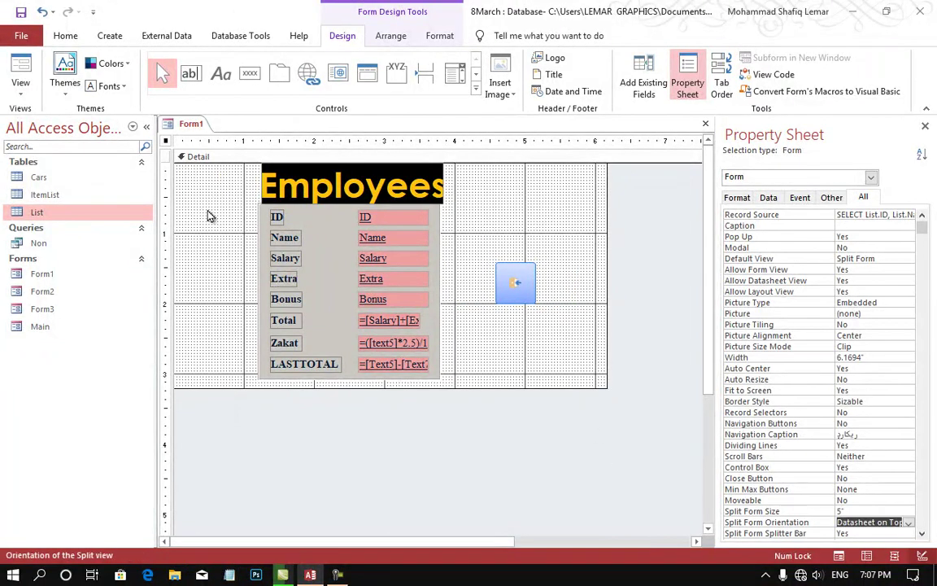
left_click(31, 67)
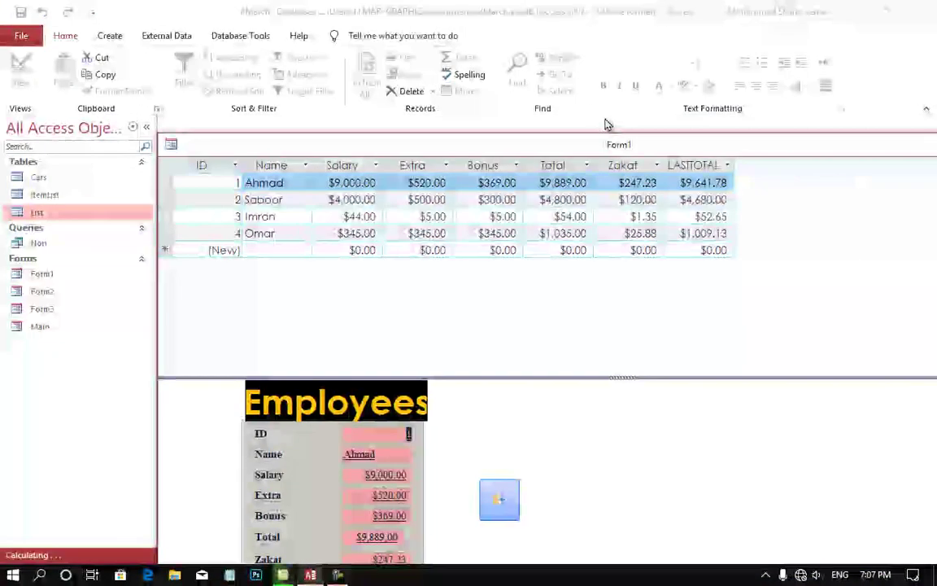
left_click_drag(581, 146, 475, 14)
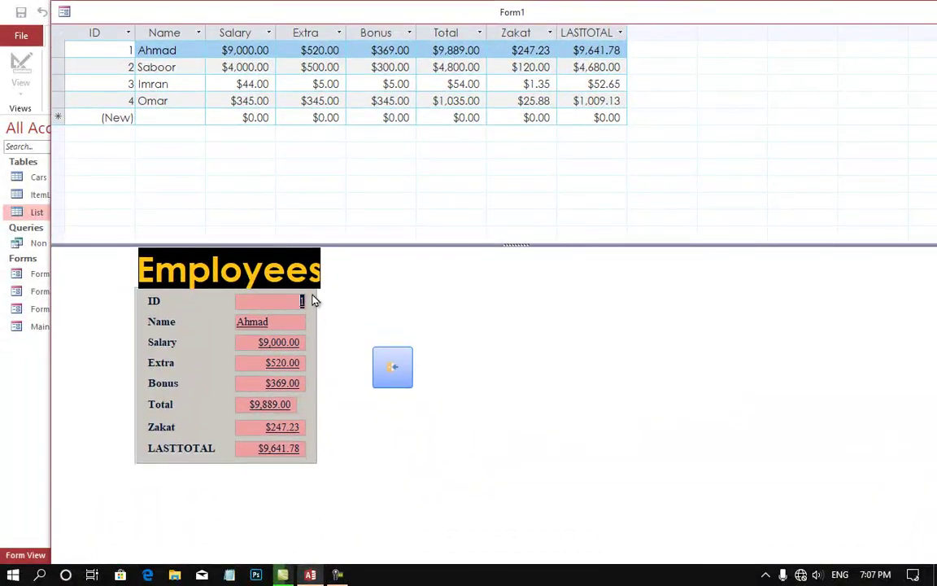
right_click(556, 272)
left_click(594, 320)
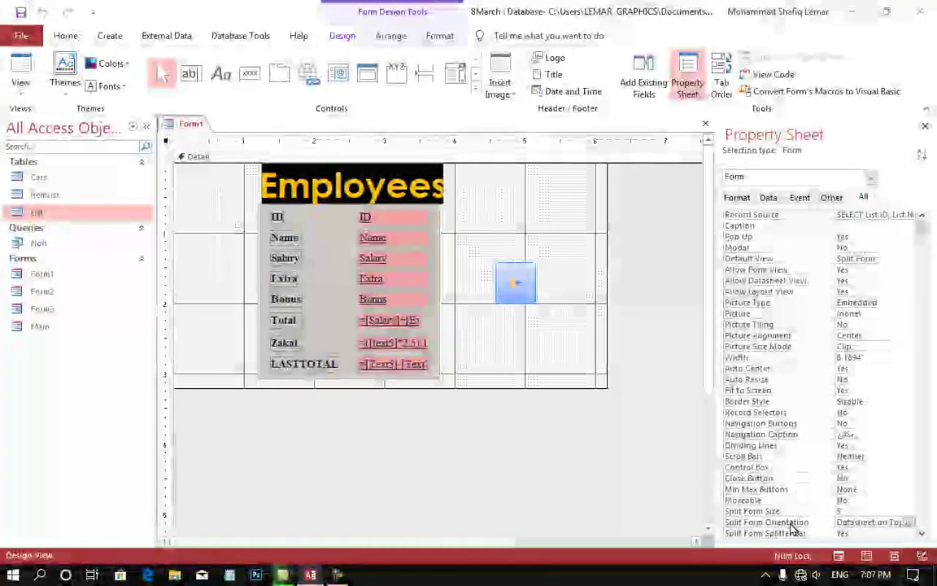
left_click(895, 523)
- Choose Datasheet on Right for Split Form Orientation and check the side-by-side preview
left_click(909, 522)
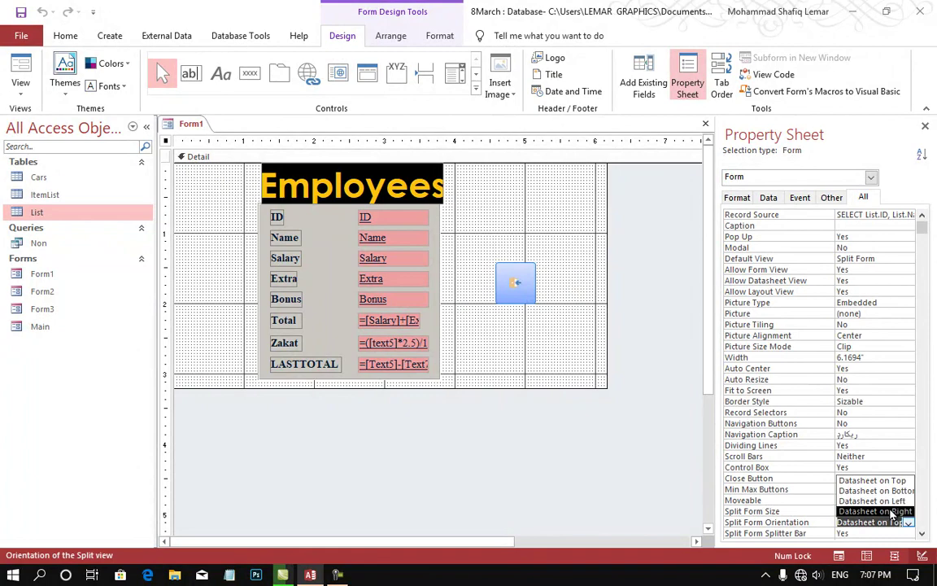
left_click(890, 512)
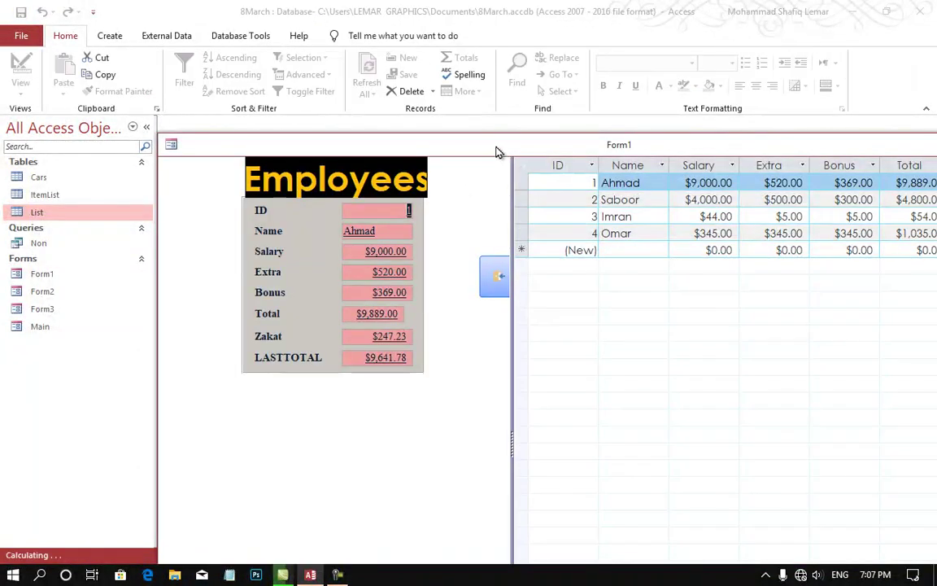
left_click_drag(496, 150, 396, 4)
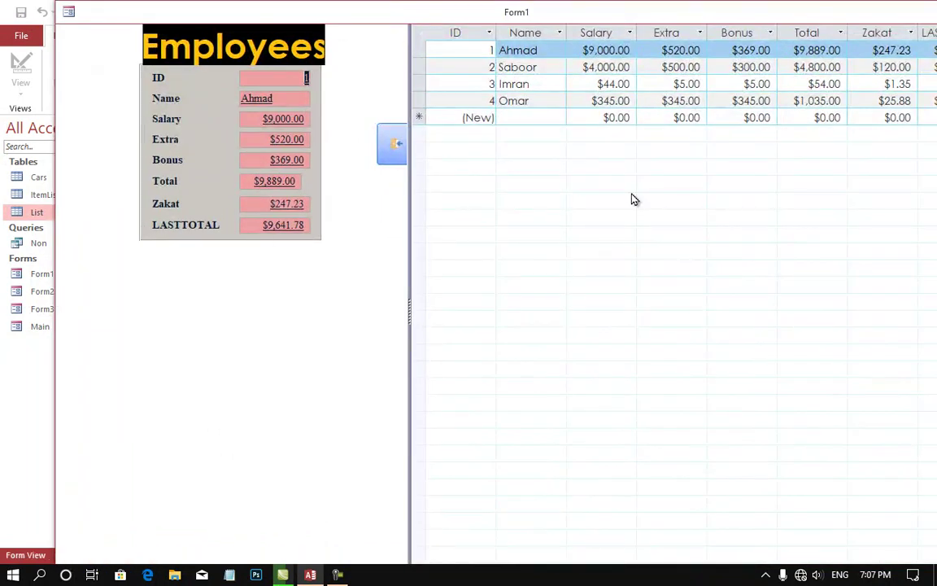
right_click(295, 387)
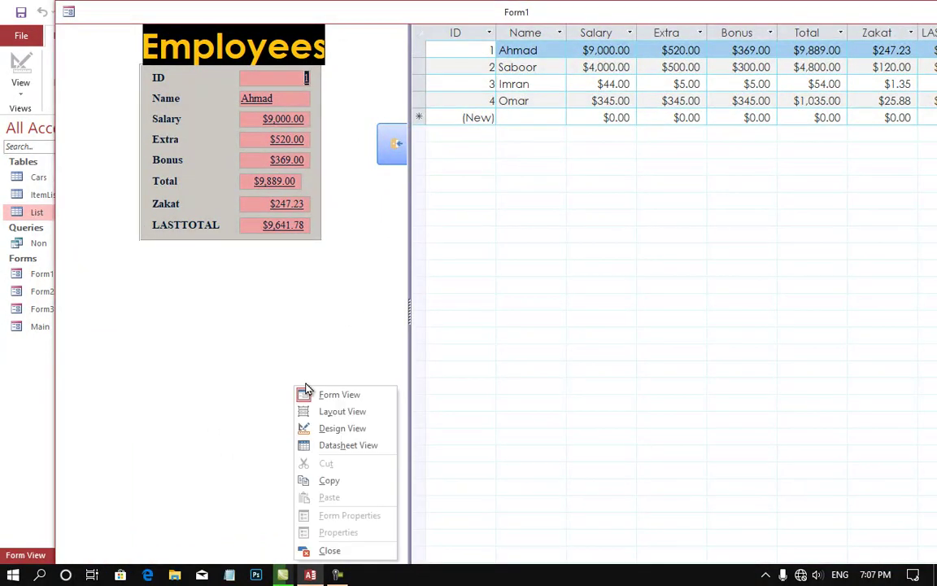
left_click(343, 429)
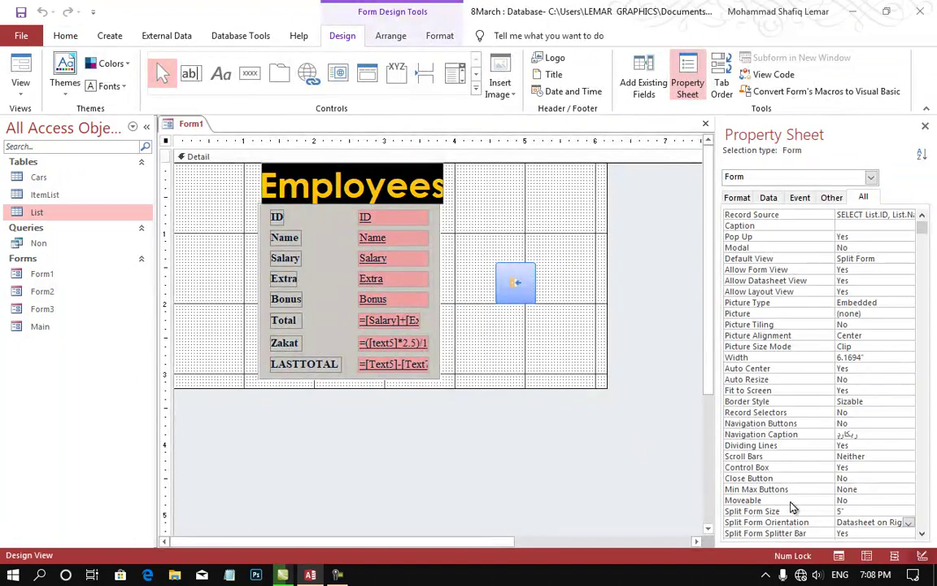
- In Form View, drag the splitter right to widen Form1's form area to about 6.74 inches
left_click(771, 535)
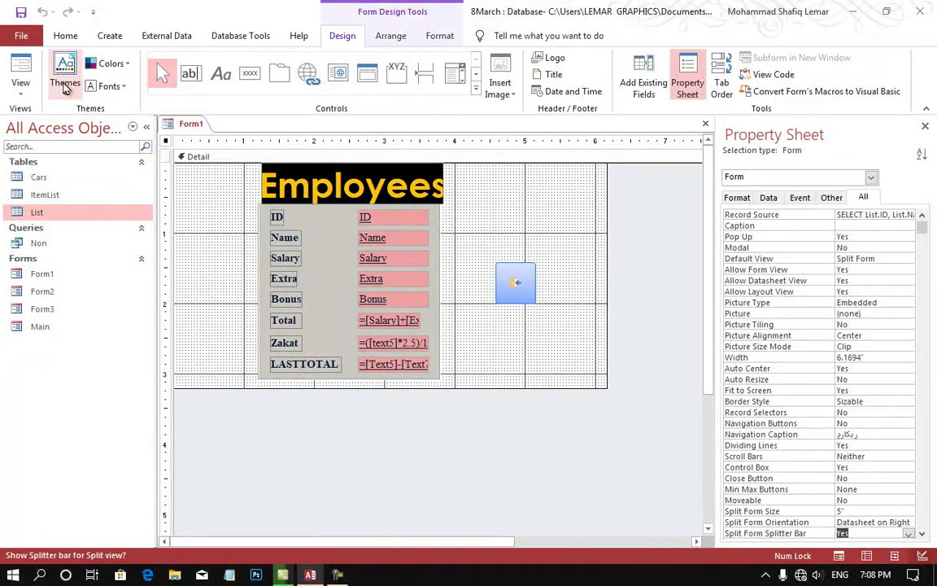
left_click(22, 67)
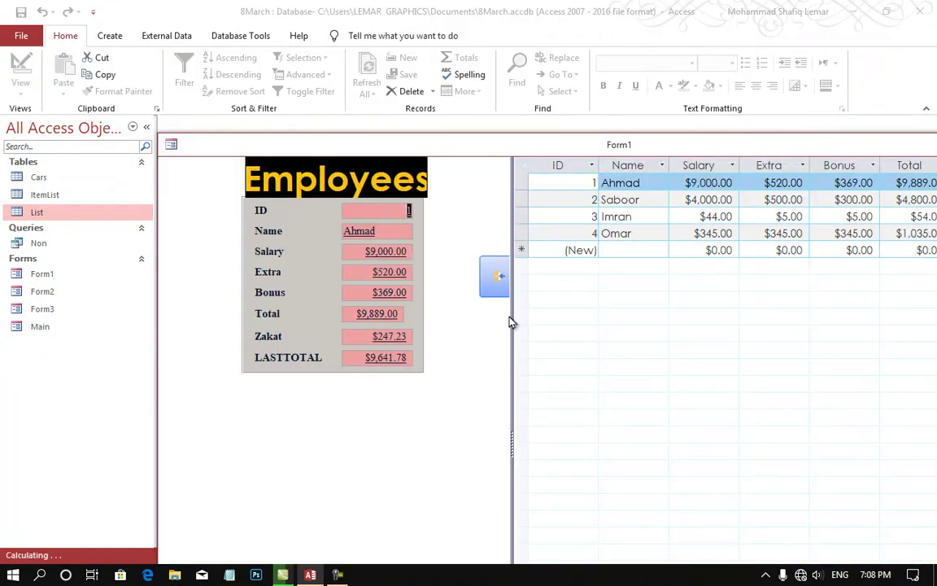
left_click_drag(514, 320, 636, 319)
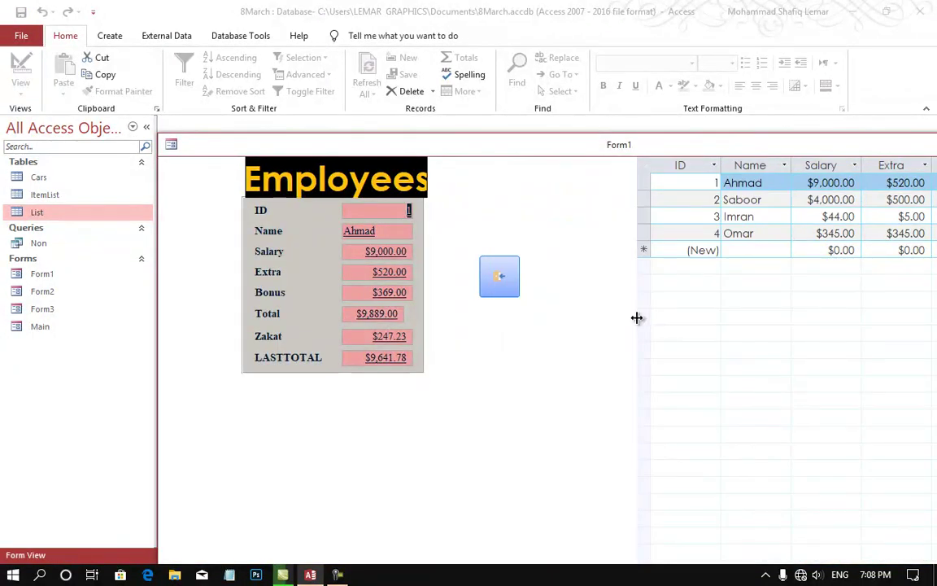
- Back in Design View, set Split Form Splitter Bar to No
right_click(567, 357)
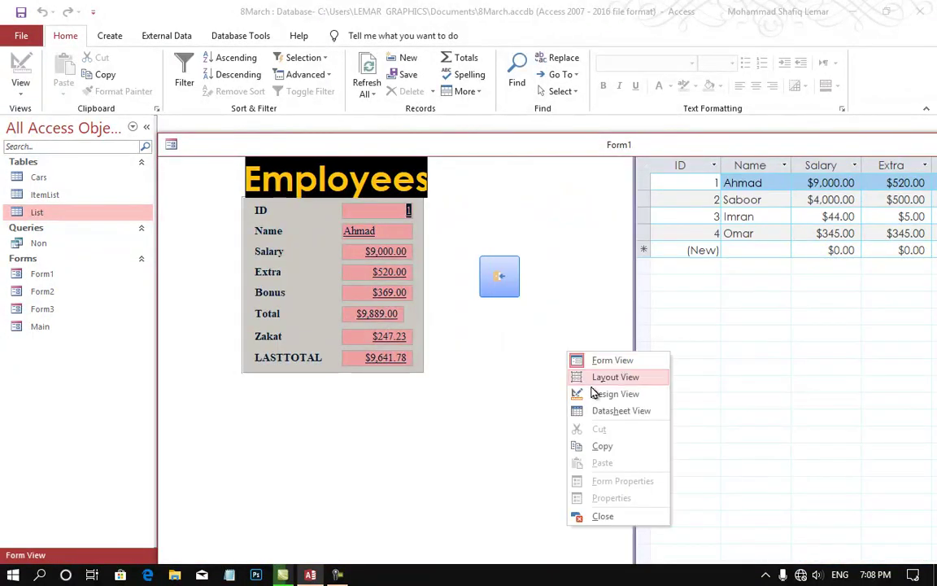
left_click(597, 395)
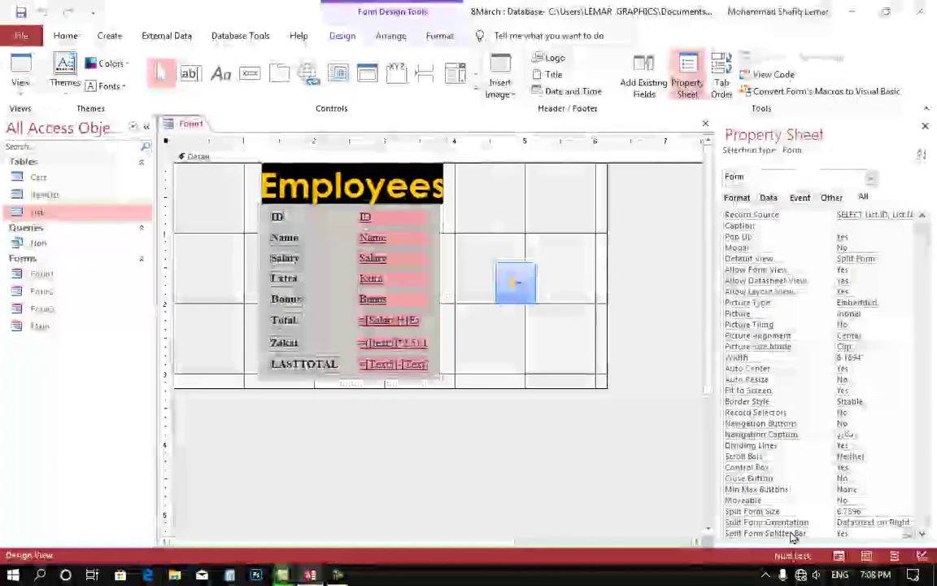
scroll(795, 537, "down", 1)
left_click(797, 501)
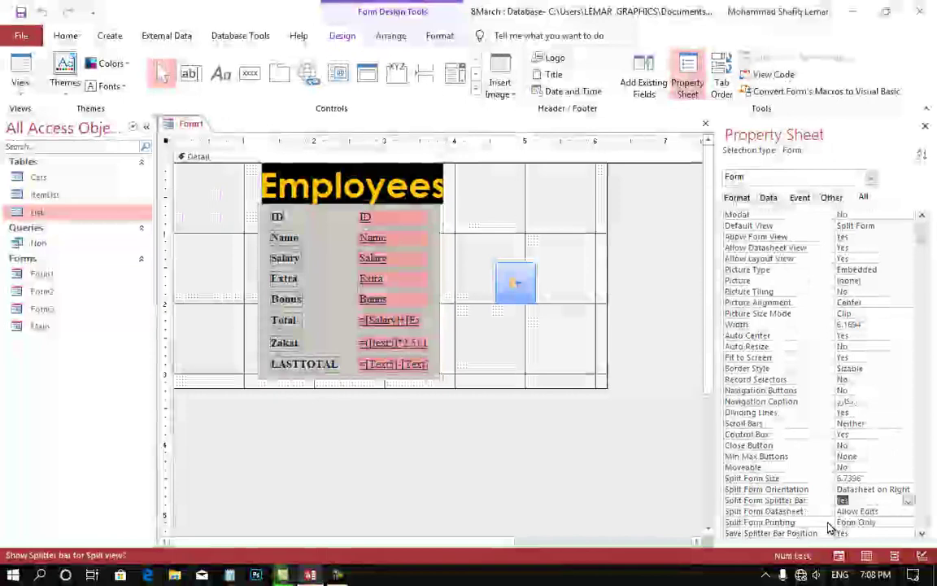
type("n")
key("Return")
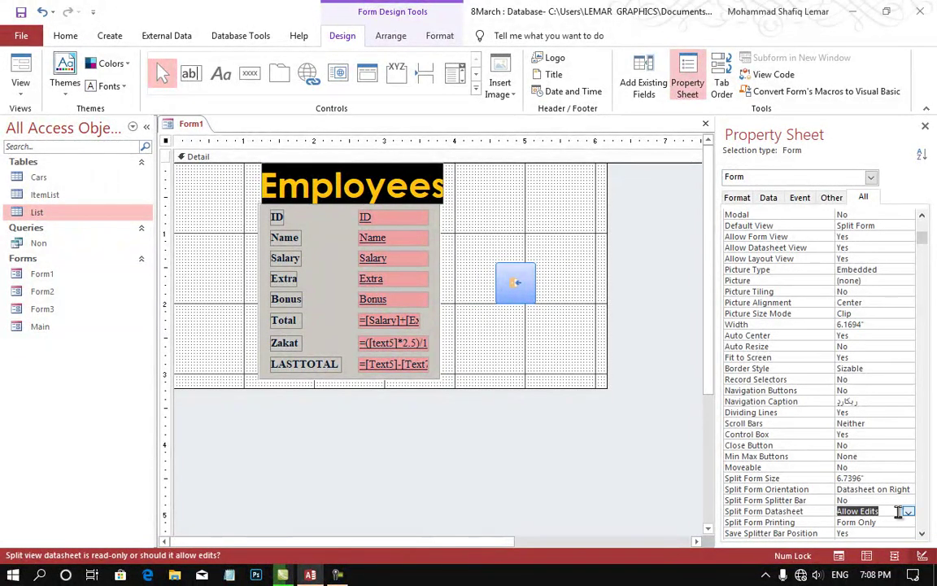
- Change Imran's Salary to $800.00 in the datasheet, then return Form1 to Design View
left_click(15, 77)
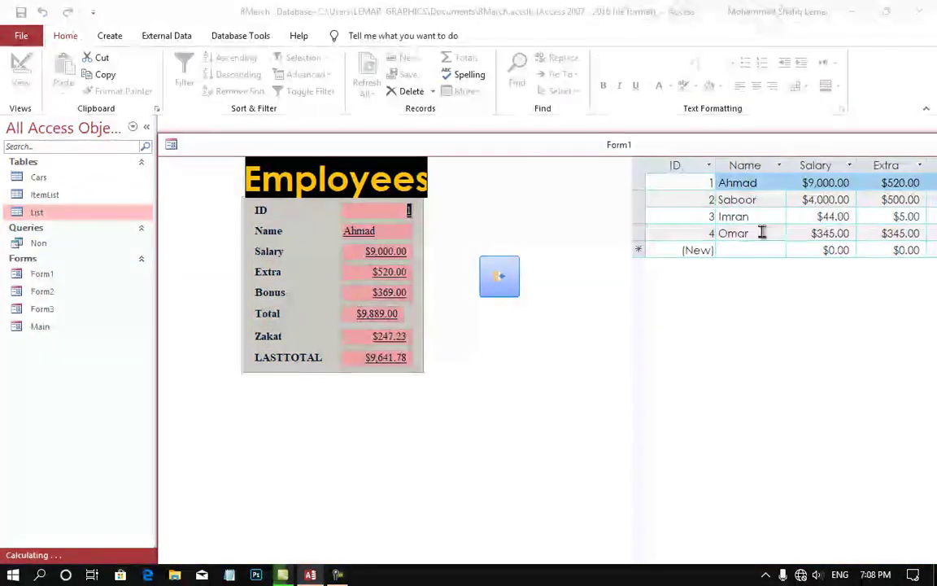
left_click(760, 232)
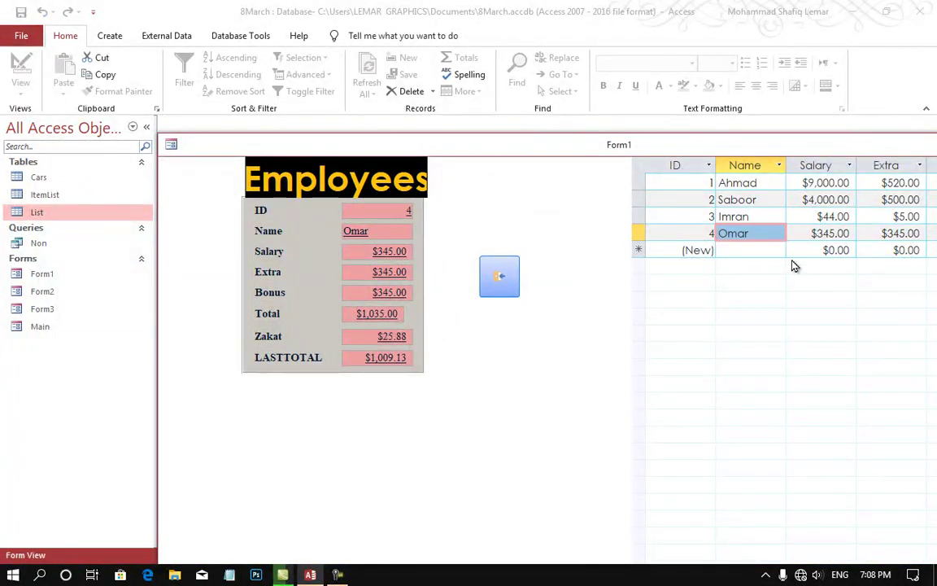
key("Tab")
key("Up")
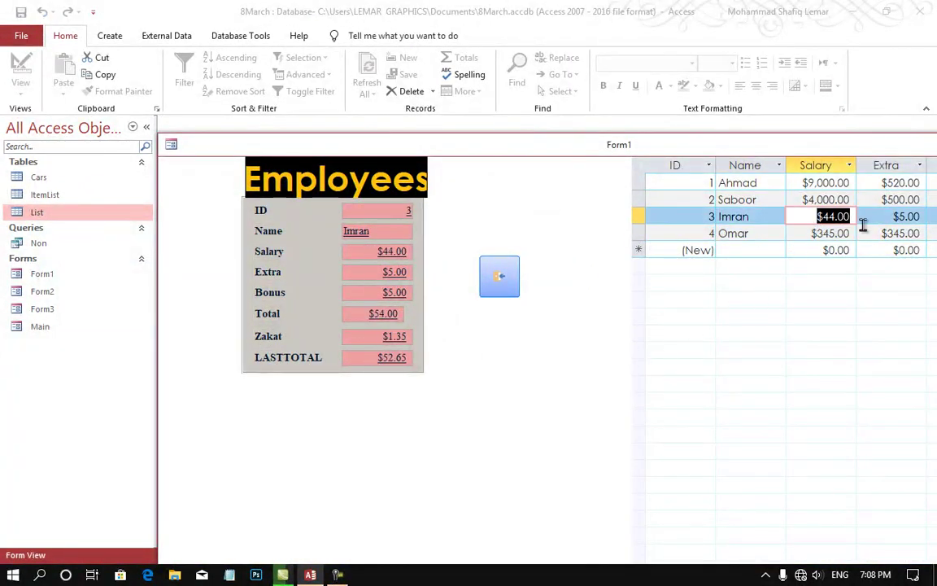
type("8")
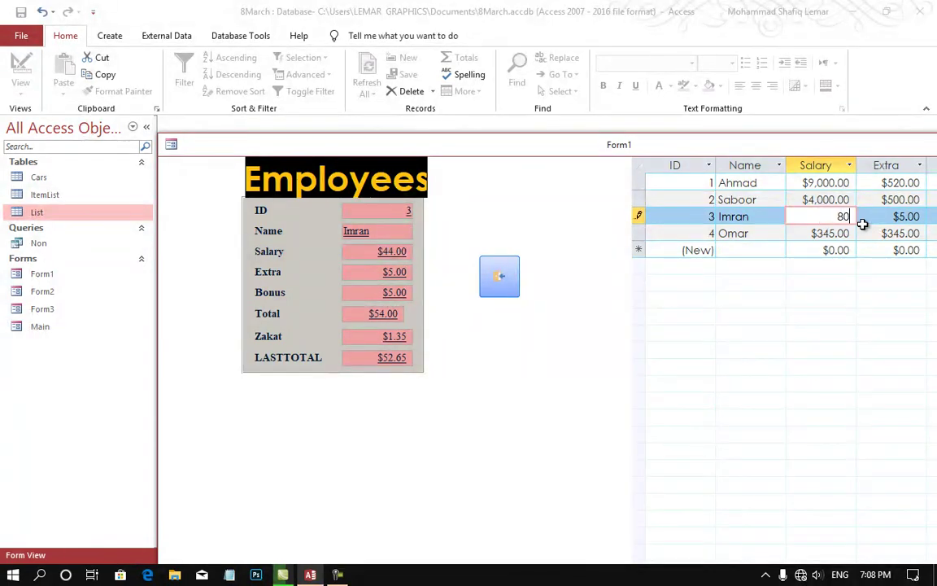
key("Tab")
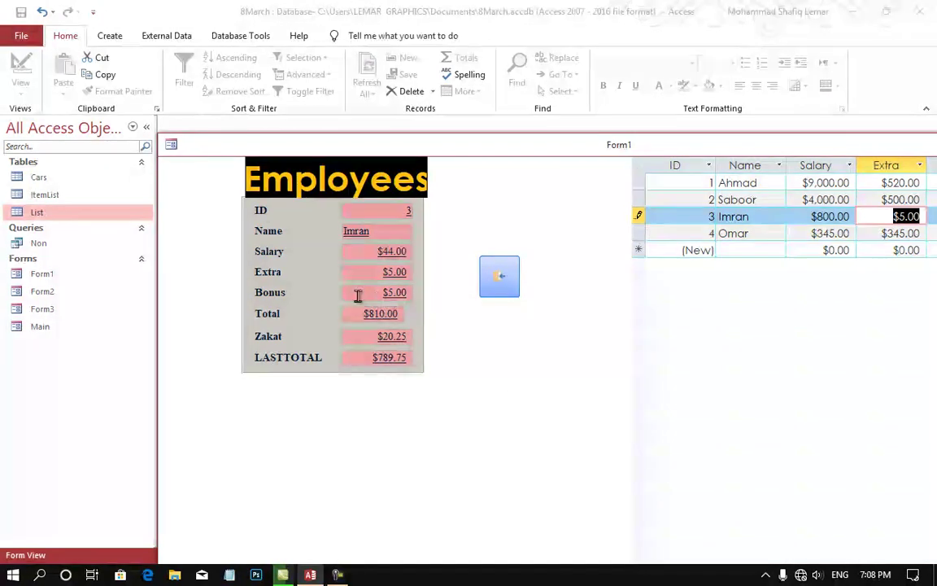
right_click(224, 149)
left_click(245, 241)
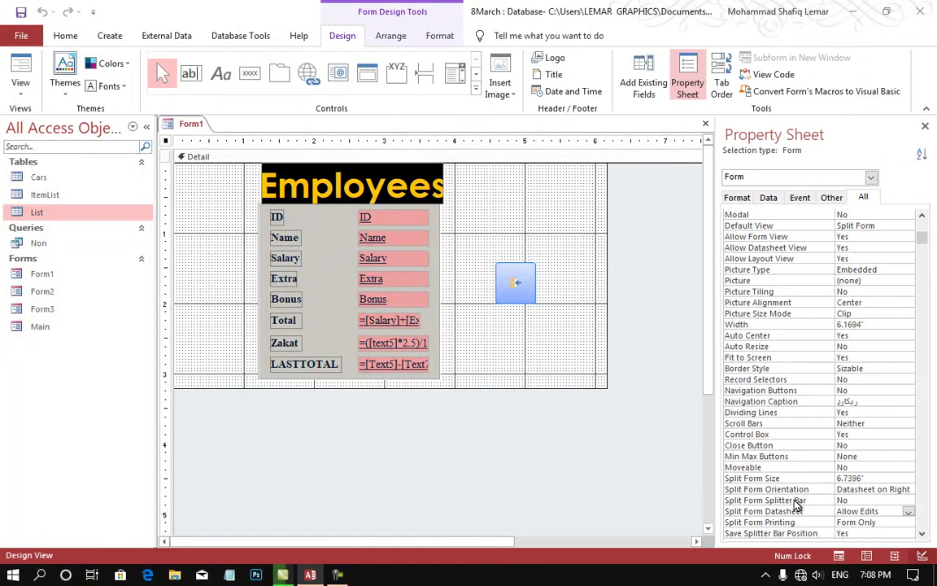
- Set Form1's Split Form Datasheet property to Read Only
left_click(831, 511)
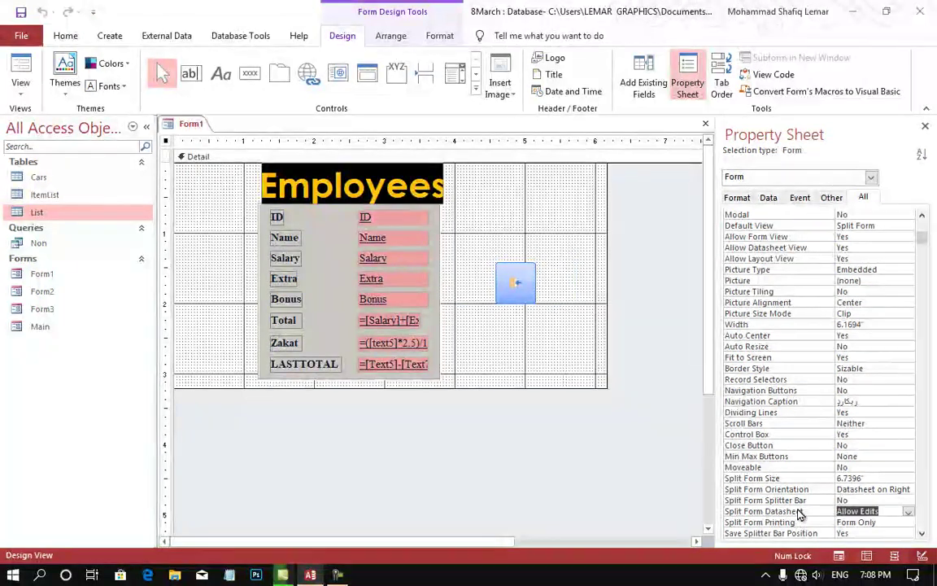
left_click(907, 511)
left_click(870, 531)
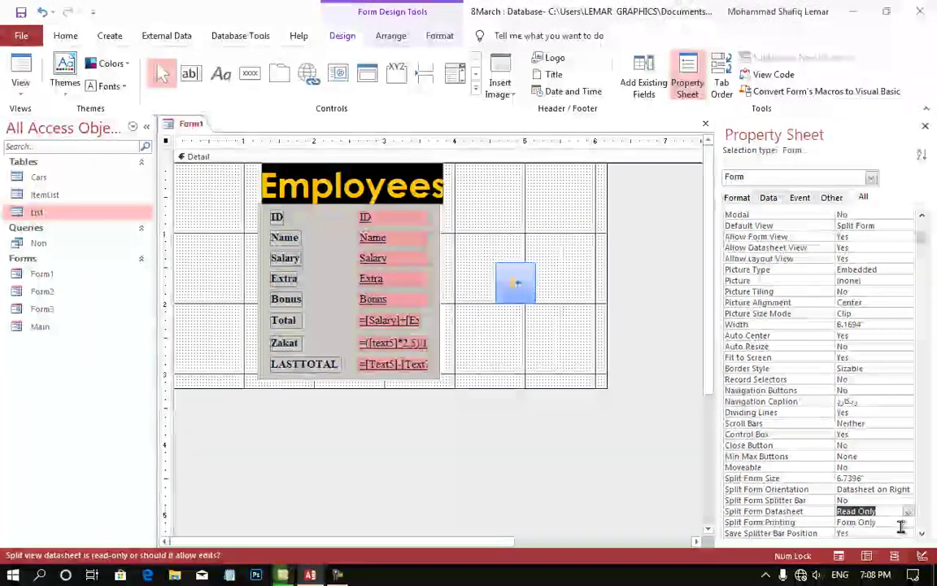
left_click(893, 525)
- Test editing Imran's Salary in Form View, then go back to Design View
left_click(8, 53)
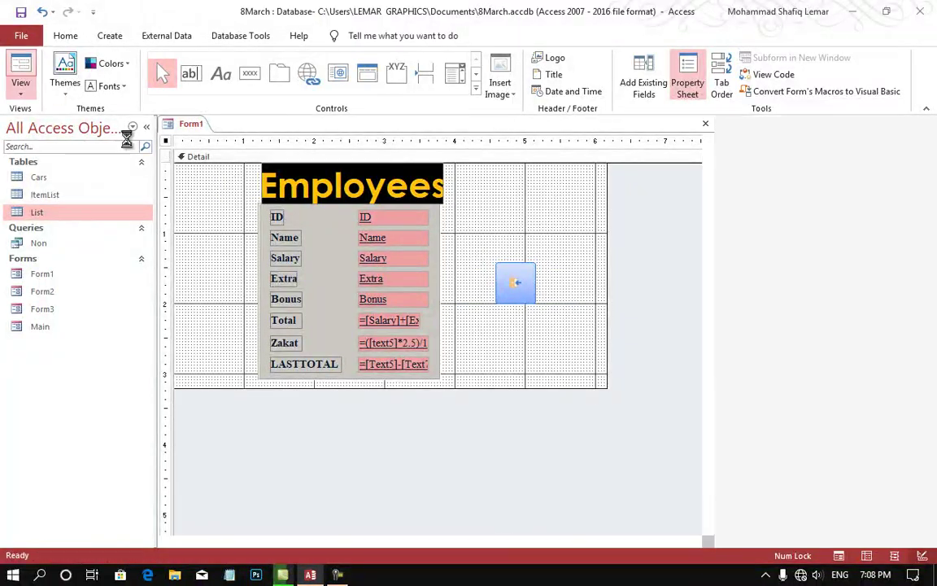
left_click(752, 232)
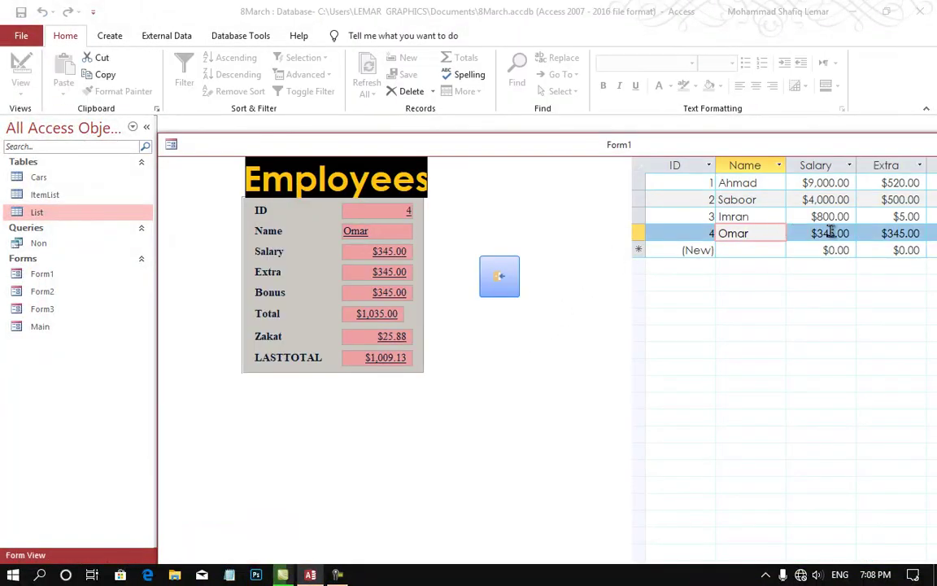
left_click(812, 216)
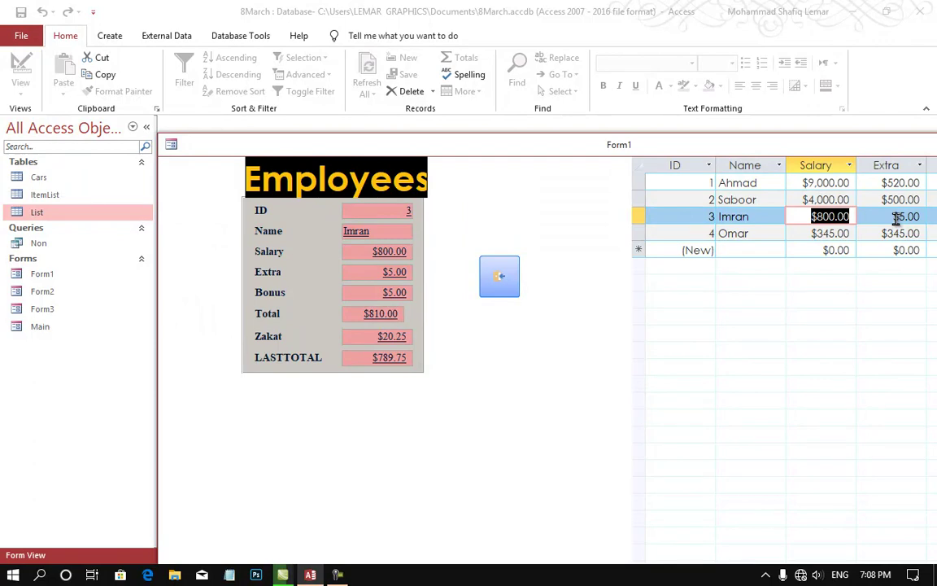
right_click(558, 182)
left_click(594, 236)
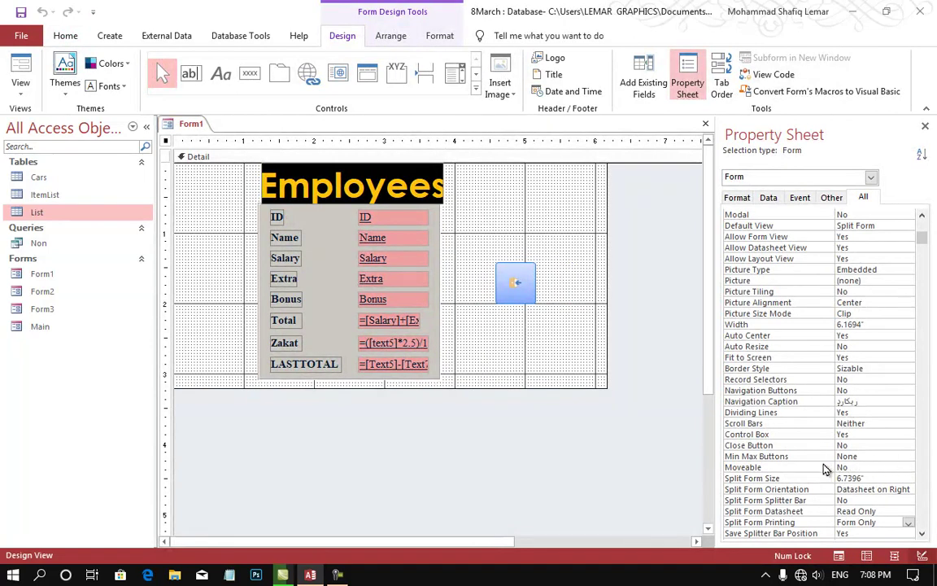
- Try Datasheet Only for Split Form Printing, then leave it at Form Only
scroll(793, 528, "down", 1)
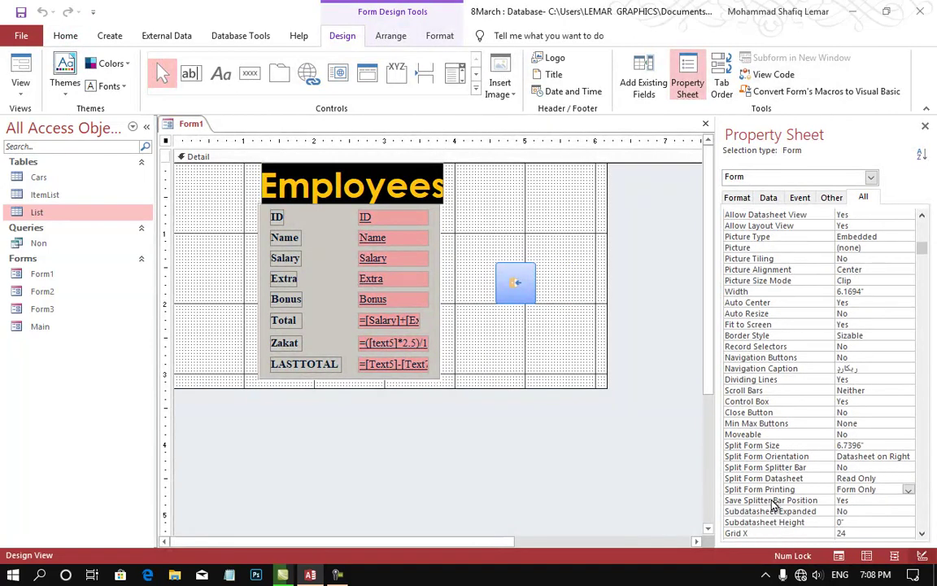
left_click(812, 490)
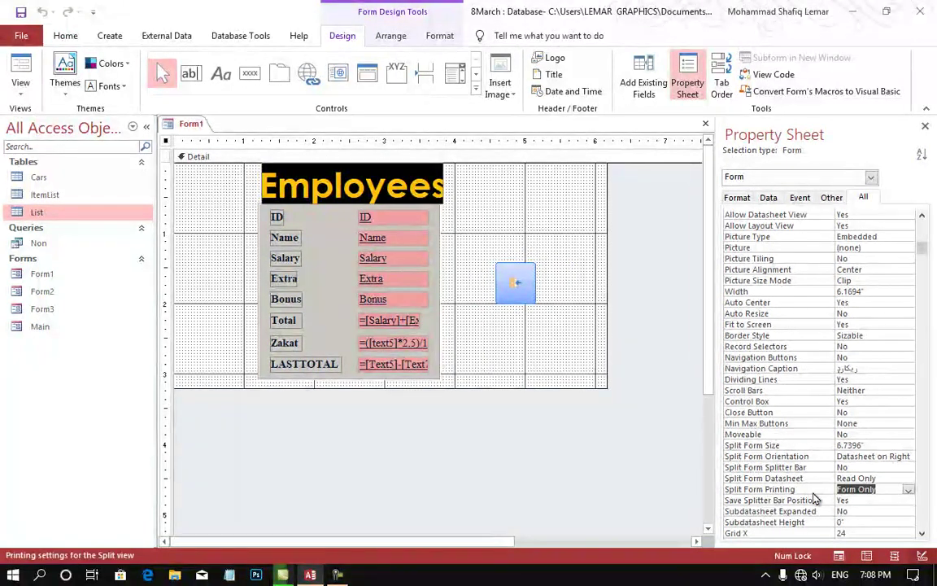
left_click(908, 490)
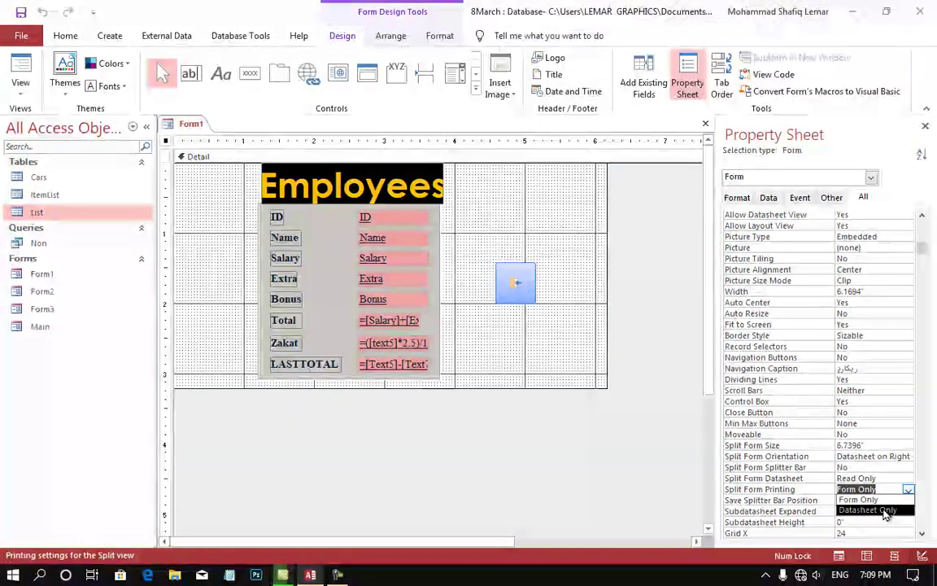
left_click(885, 511)
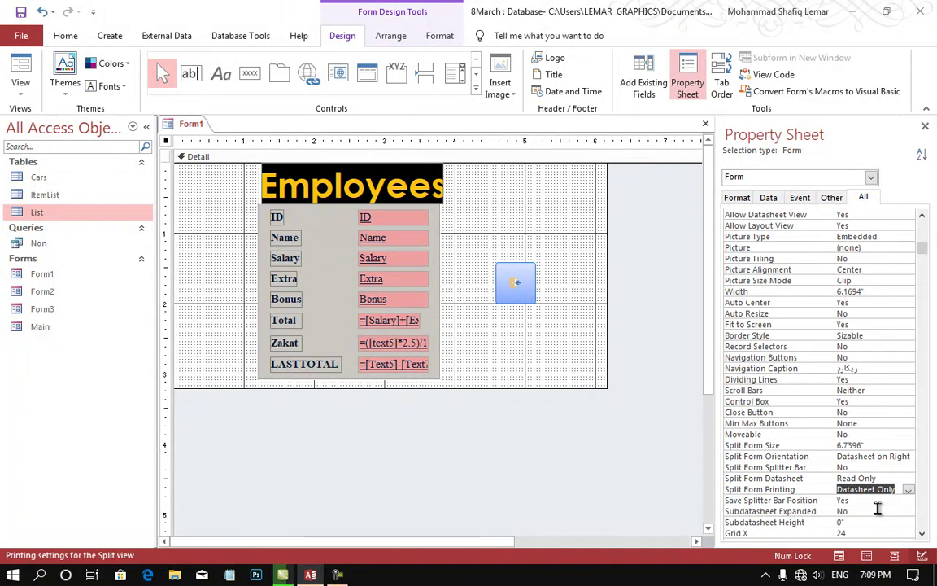
left_click(907, 489)
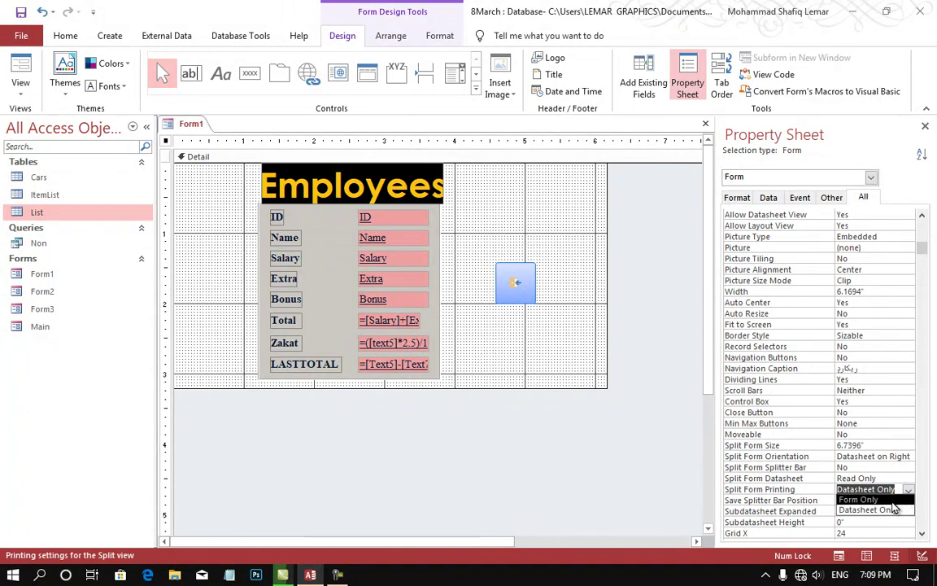
left_click(892, 501)
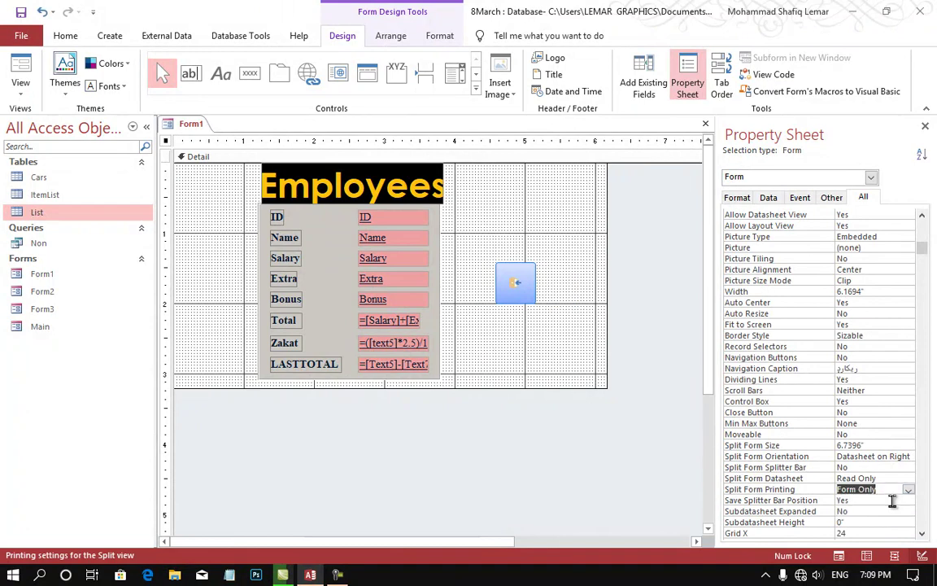
- Set Split Form Splitter Bar to Yes
left_click(777, 501)
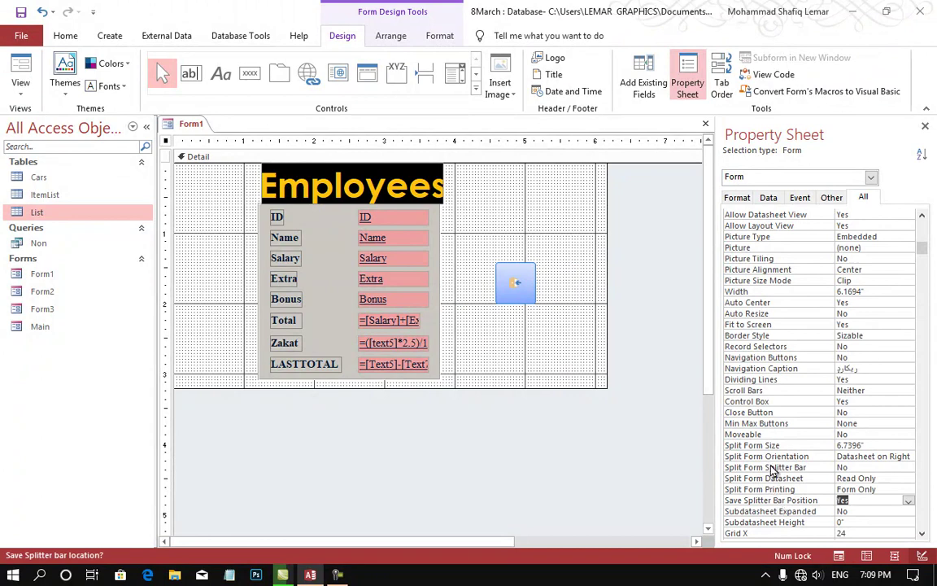
left_click(781, 471)
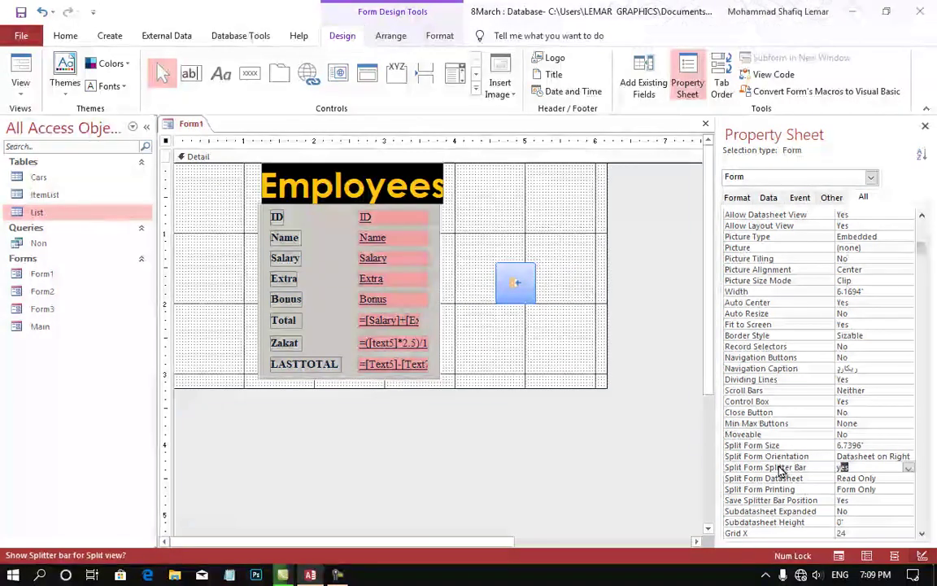
double_click(779, 470)
key("Down")
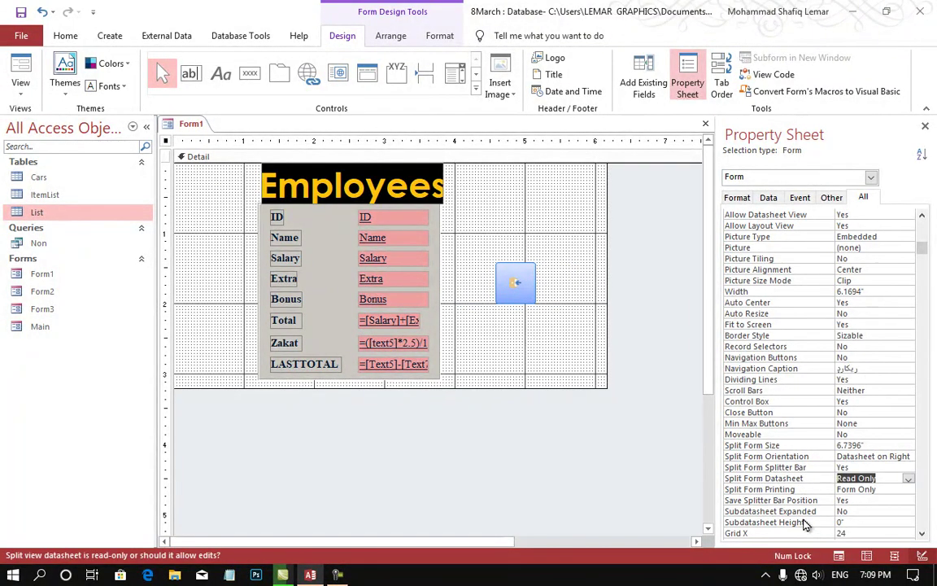
left_click(809, 501)
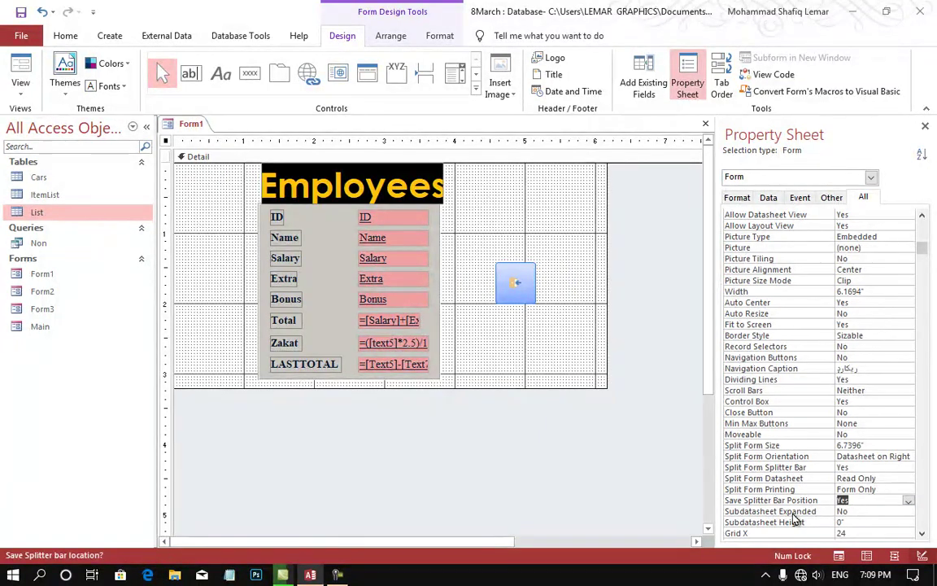
left_click(787, 512)
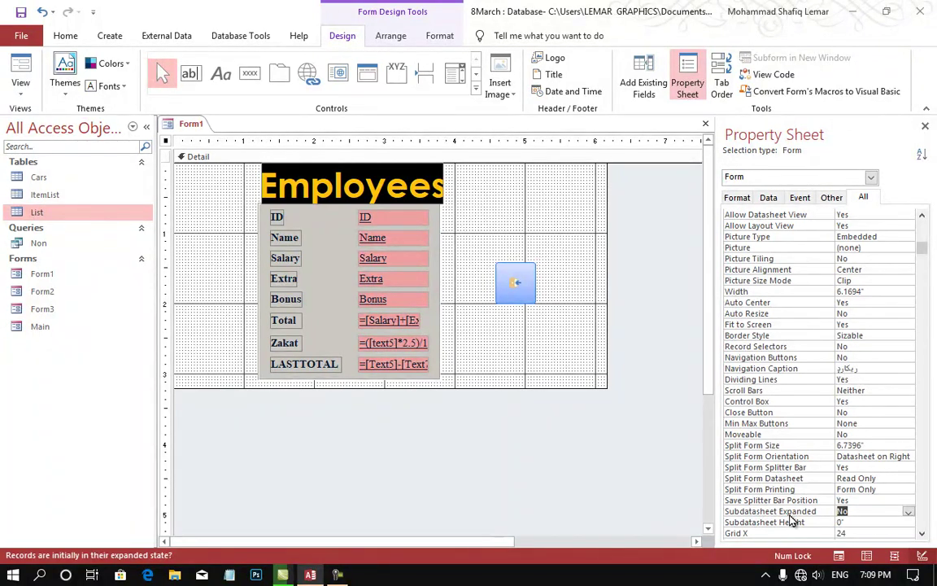
- Set Subdatasheet Expanded to Yes and Subdatasheet Height to 2, then view Form1 live
left_click(909, 512)
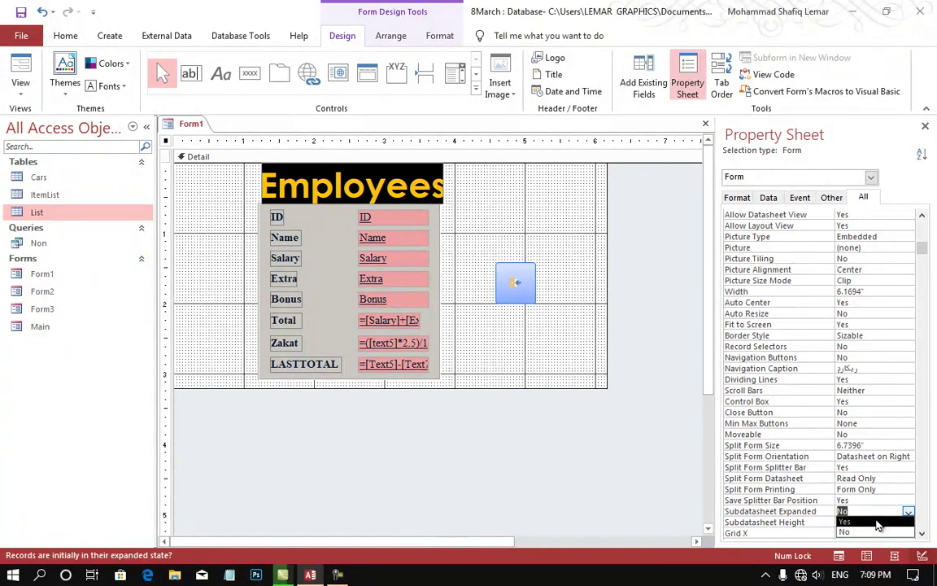
left_click(877, 525)
left_click(816, 523)
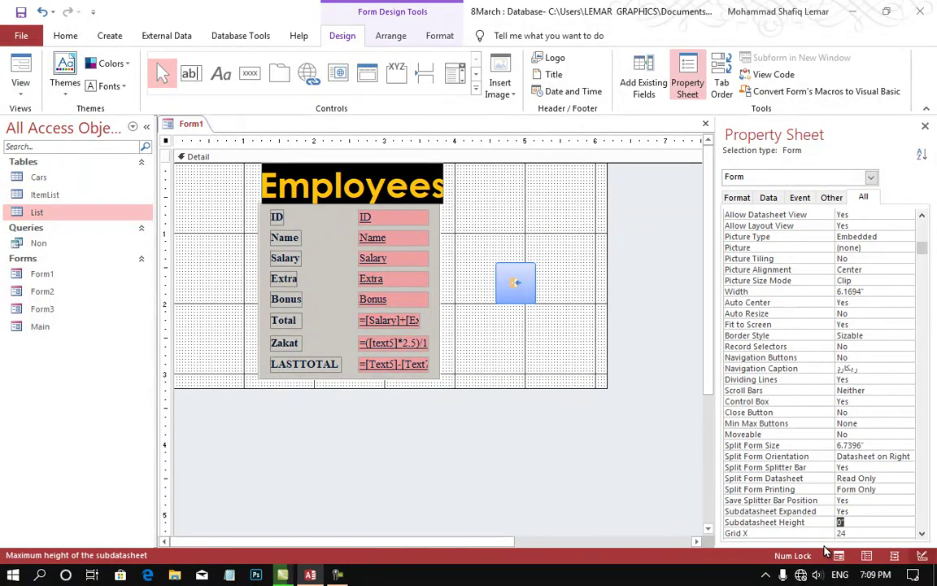
type("2")
left_click(14, 91)
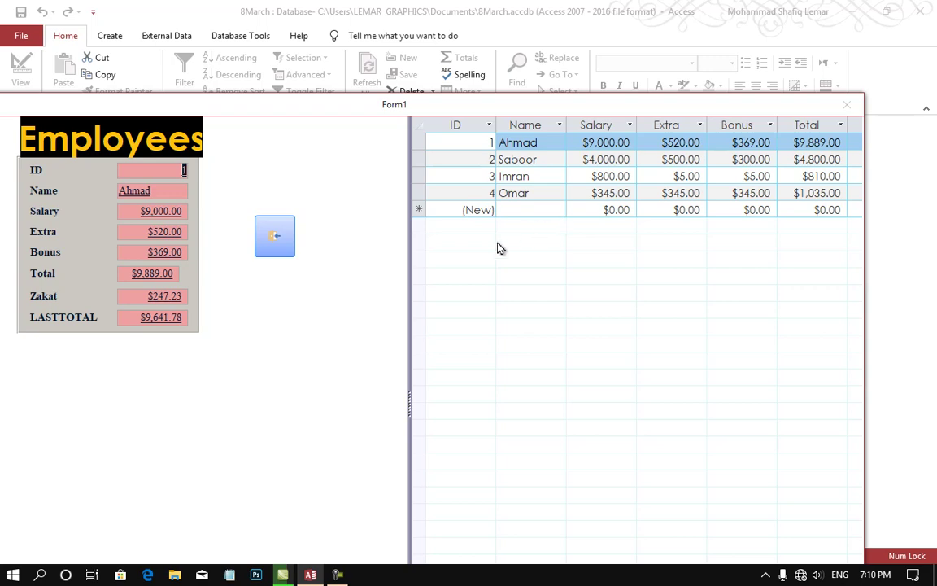
- Return Form1 to Design View and select Grid X in its Property Sheet
right_click(325, 311)
left_click(421, 351)
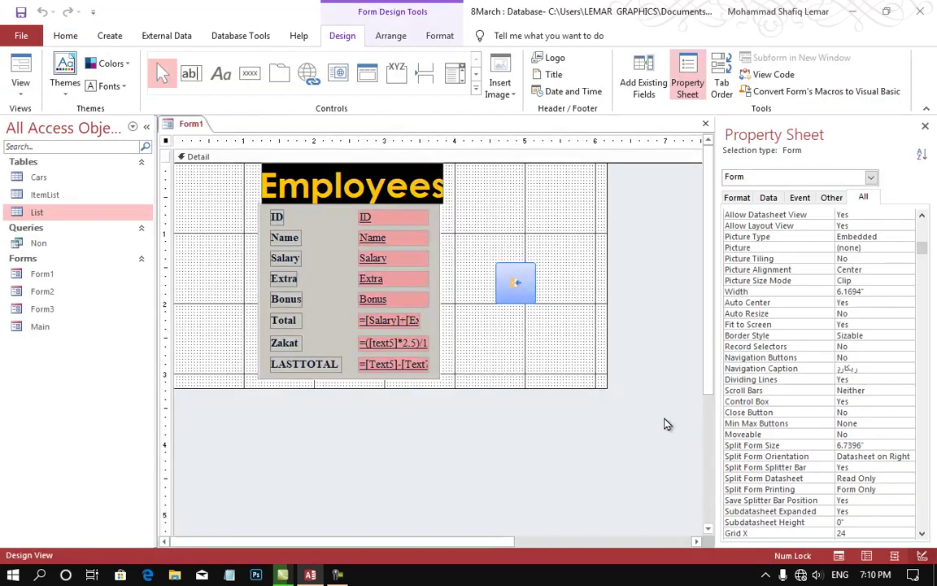
left_click(787, 533)
scroll(790, 525, "down", 1)
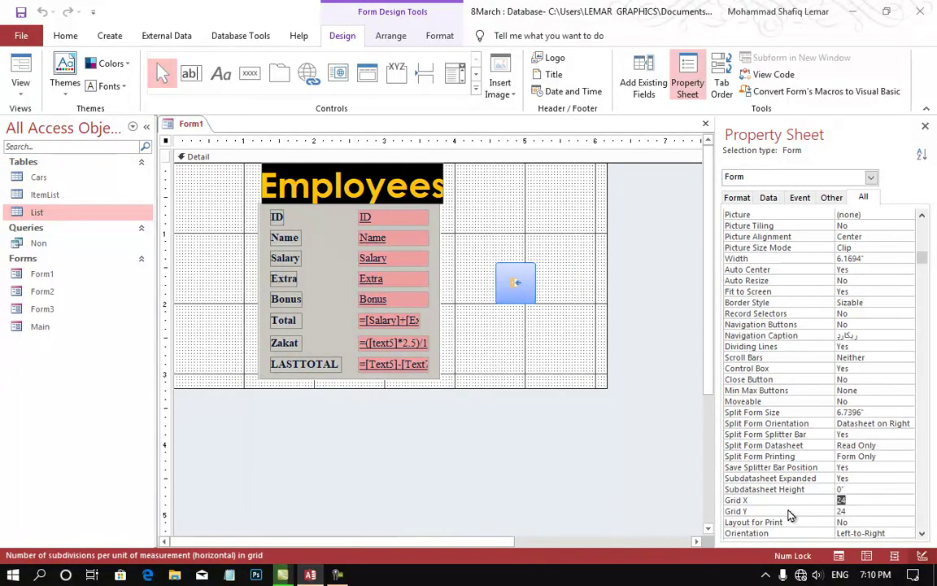